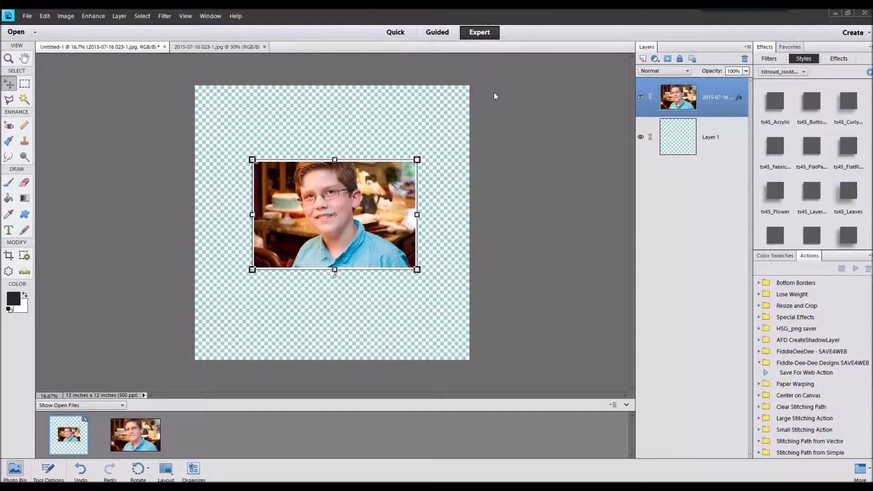
Move the photo to the upper-right area of the blank page and close its separate source image.
drag(362, 199, 388, 170)
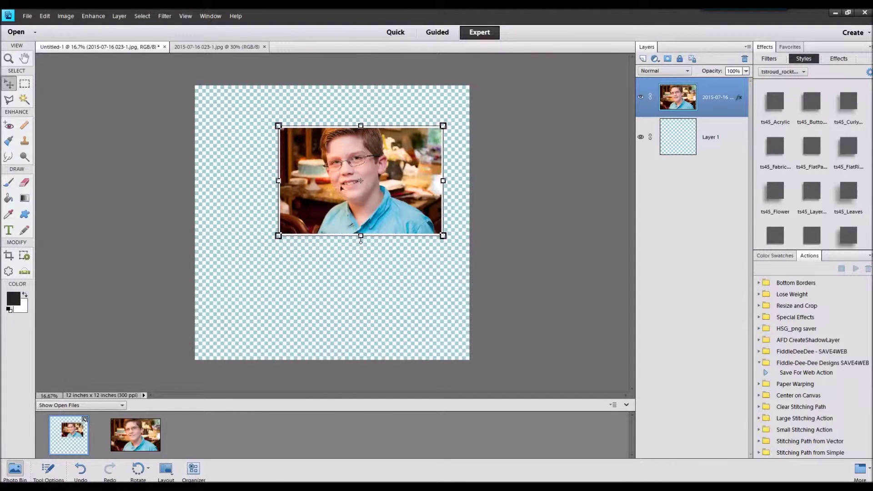
drag(394, 164, 412, 154)
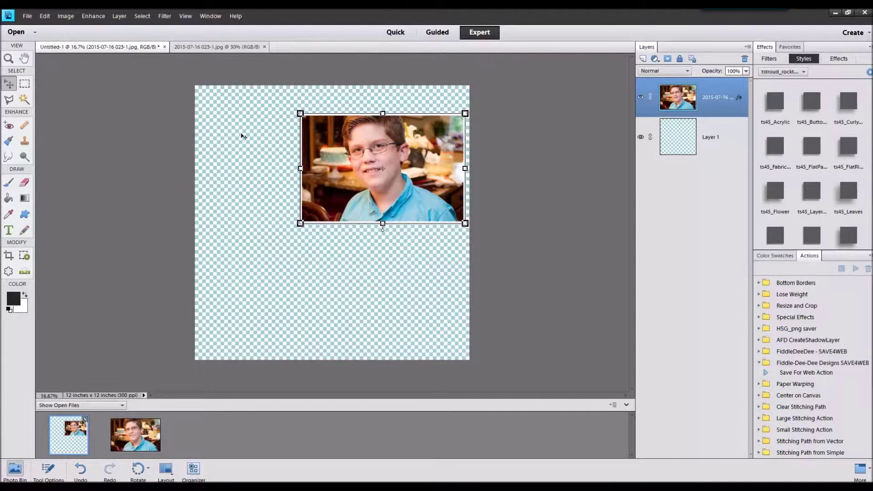
mouse_move(377, 178)
mouse_down()
mouse_move(375, 192)
mouse_move(376, 164)
mouse_up()
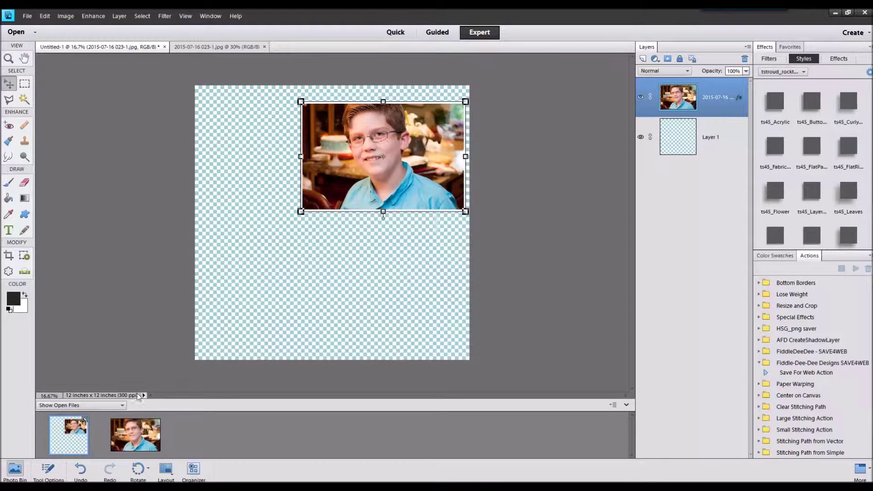
right_click(127, 449)
click(160, 327)
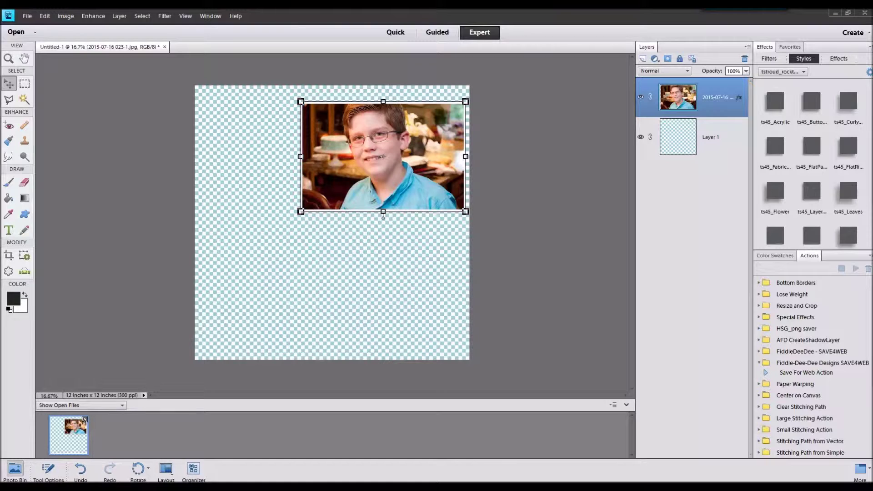
Open the hello handsome kit preview to examine its papers and elements, and close it again.
drag(452, 416, 451, 419)
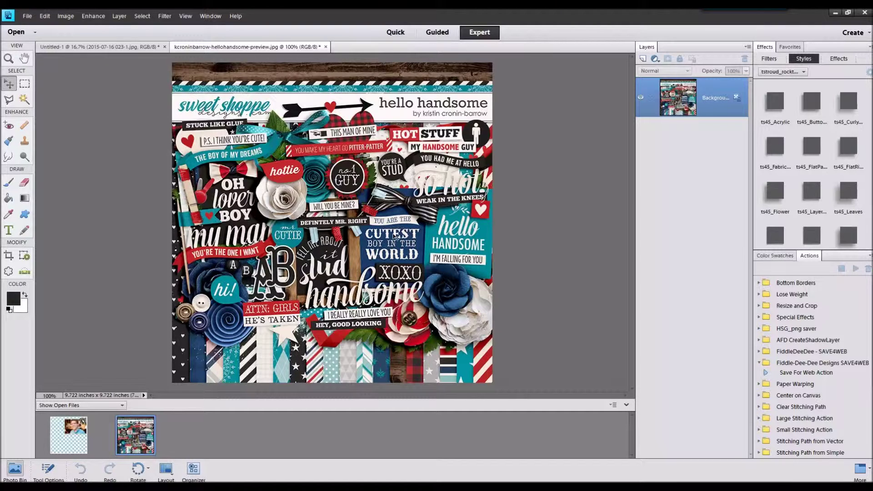
right_click(124, 436)
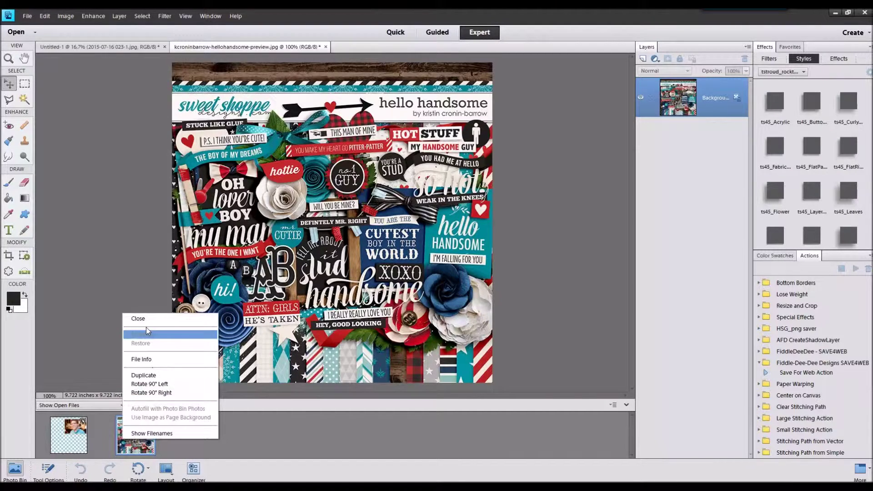
click(149, 317)
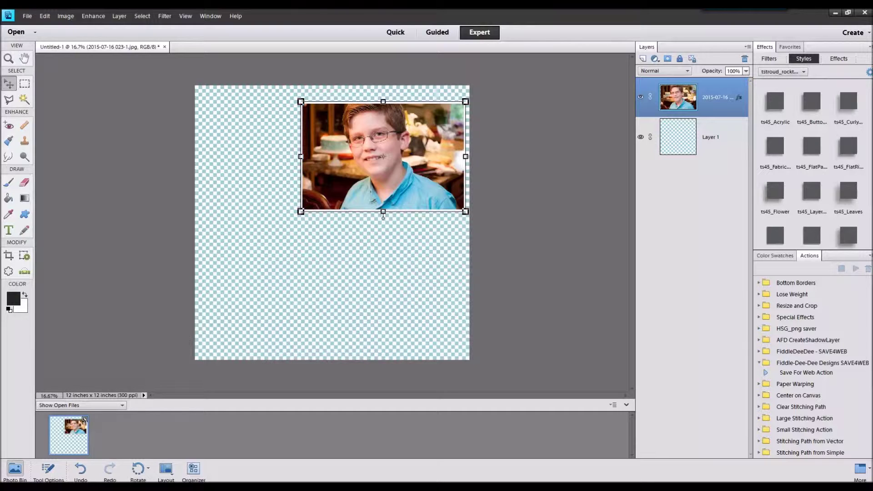
Open the blue "You are the cutest boy in the world" card and place it on the page left of the photo.
drag(472, 431, 451, 434)
double_click(53, 425)
drag(125, 435, 264, 206)
drag(322, 222, 264, 169)
Scale the photo down to the card's height and place it just right of the card with a narrow gap.
click(383, 156)
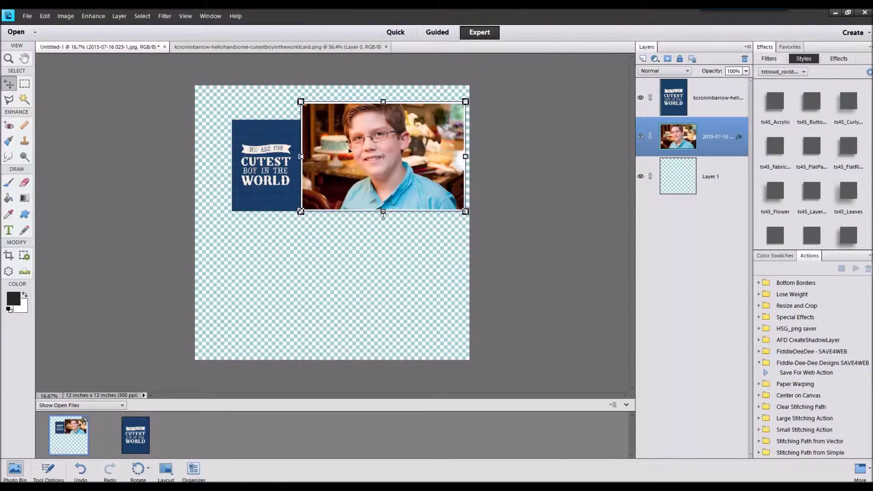
drag(465, 101, 437, 119)
scroll(298, 120, up, 5)
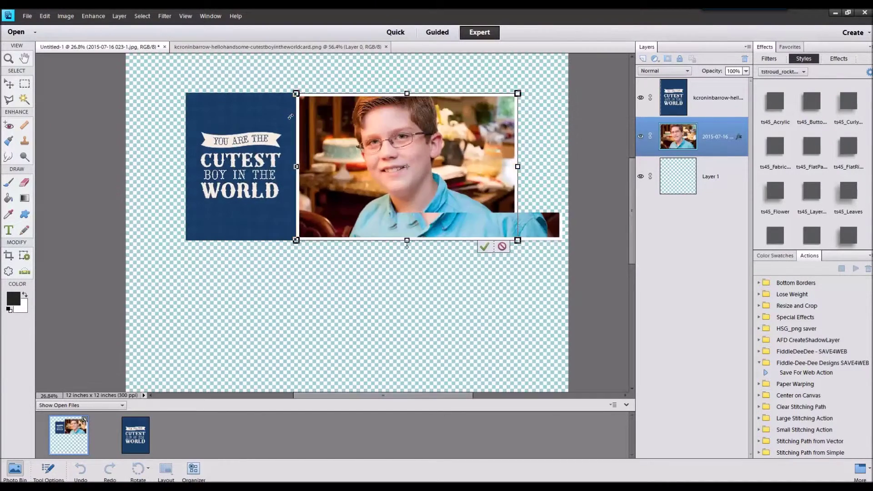
drag(336, 140, 321, 143)
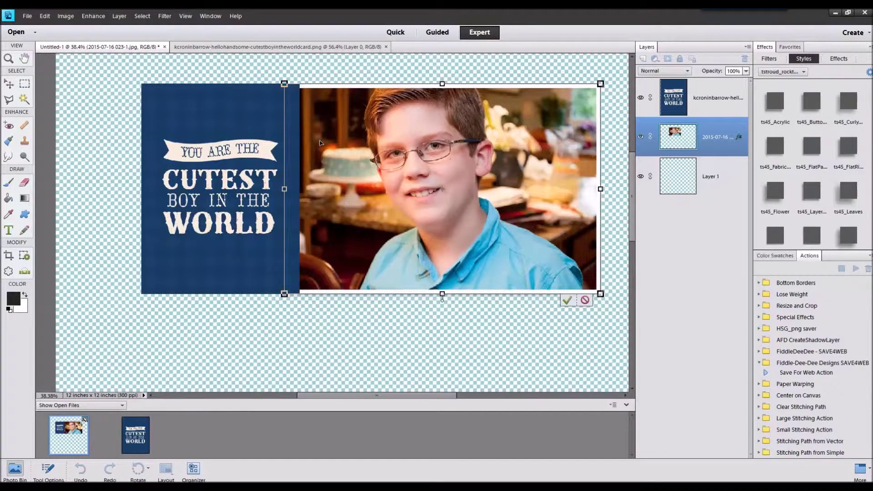
drag(374, 176, 393, 182)
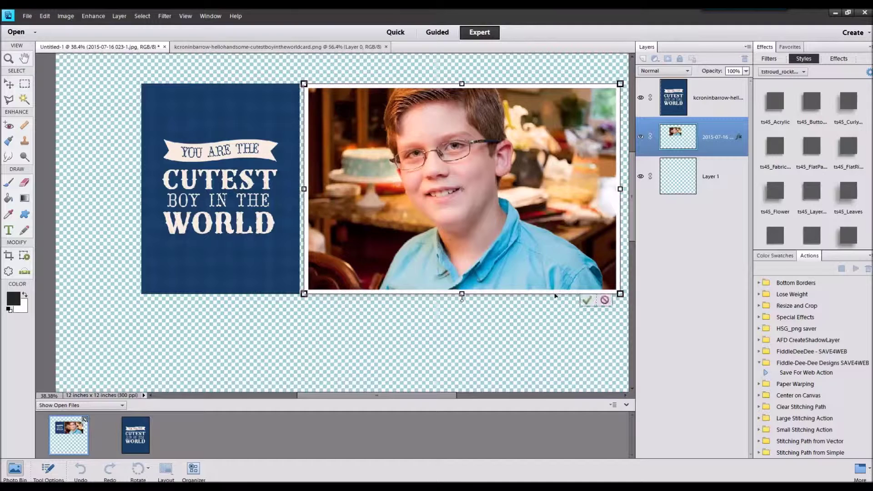
click(586, 300)
scroll(450, 244, down, 2)
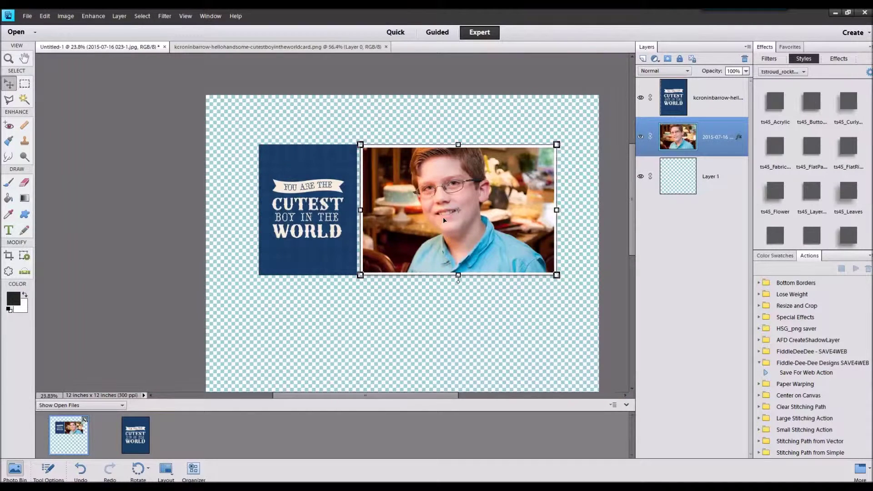
click(329, 200)
drag(418, 230, 392, 258)
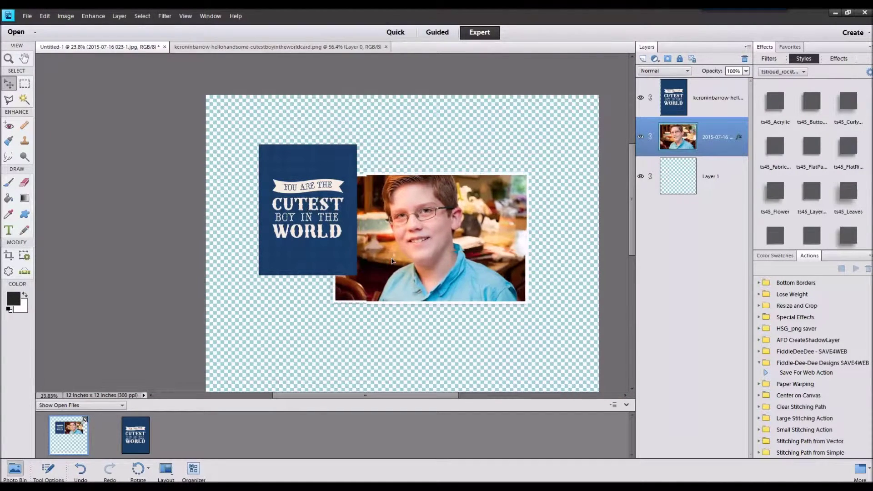
click(44, 16)
click(61, 26)
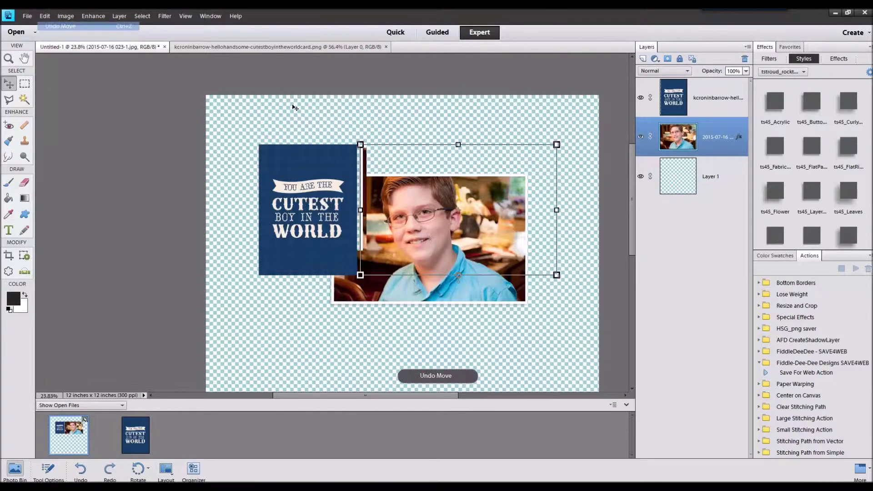
Move the card and photo together toward the page's left edge, keeping a small margin.
shift+click(308, 209)
drag(428, 217, 389, 241)
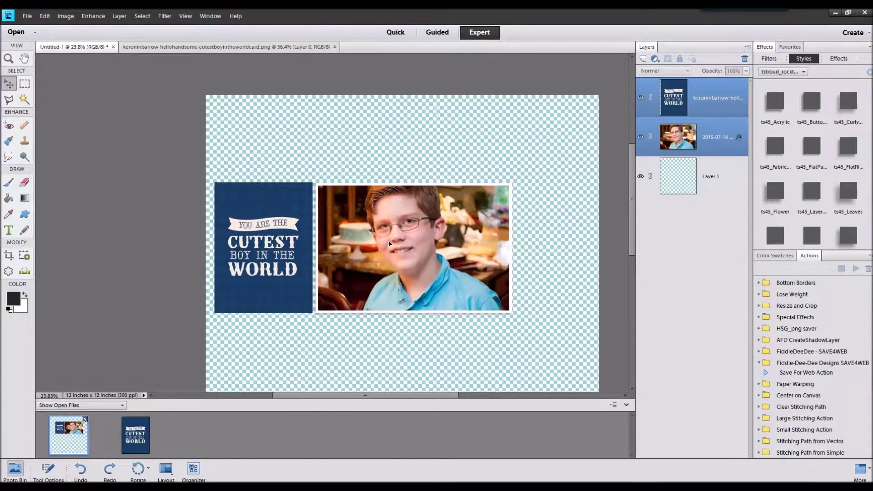
Enlarge the photo slightly to match the card's height, and show the Move tool's alignment options with both layers selected.
scroll(313, 168, up, 2)
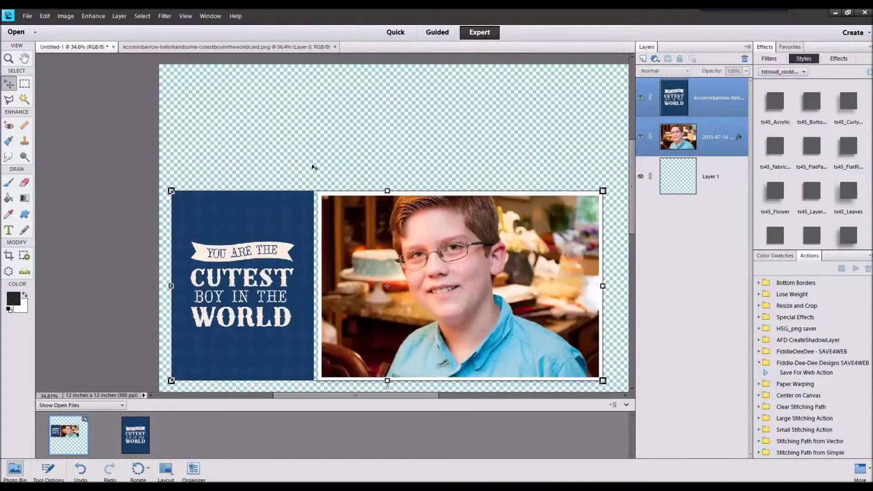
scroll(314, 167, up, 2)
click(709, 141)
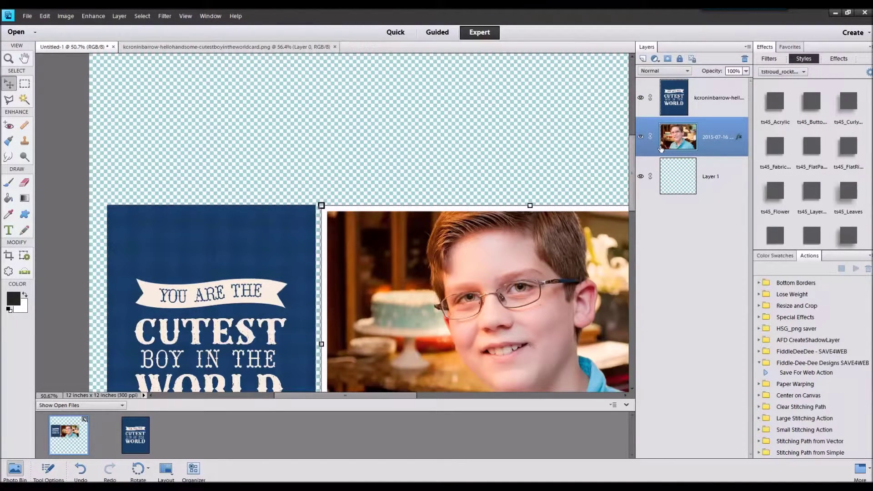
drag(322, 206, 321, 205)
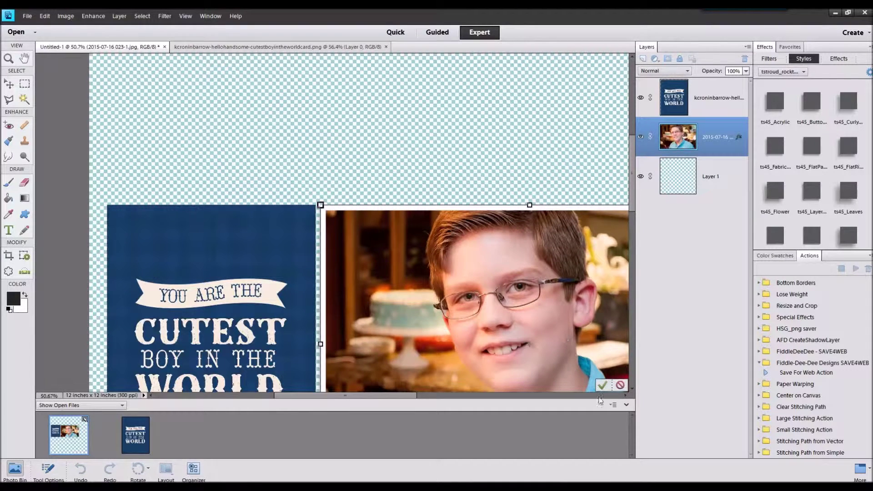
click(686, 170)
click(702, 135)
shift+click(702, 98)
click(49, 470)
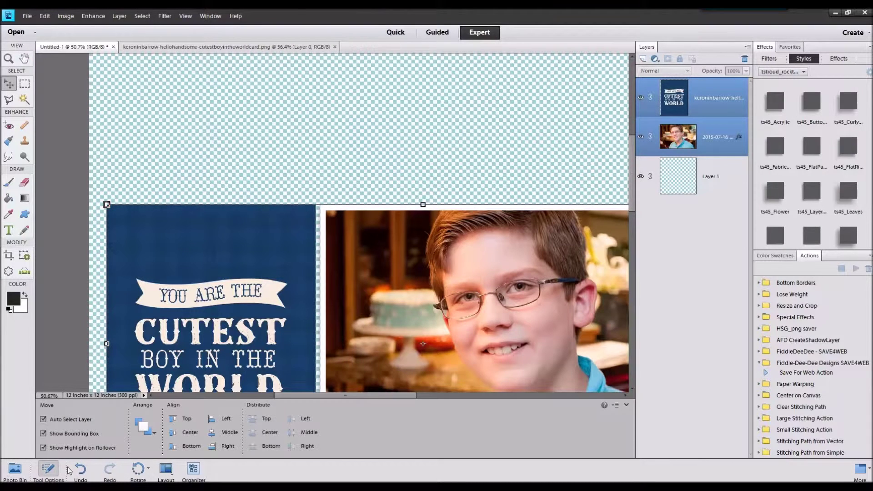
click(432, 116)
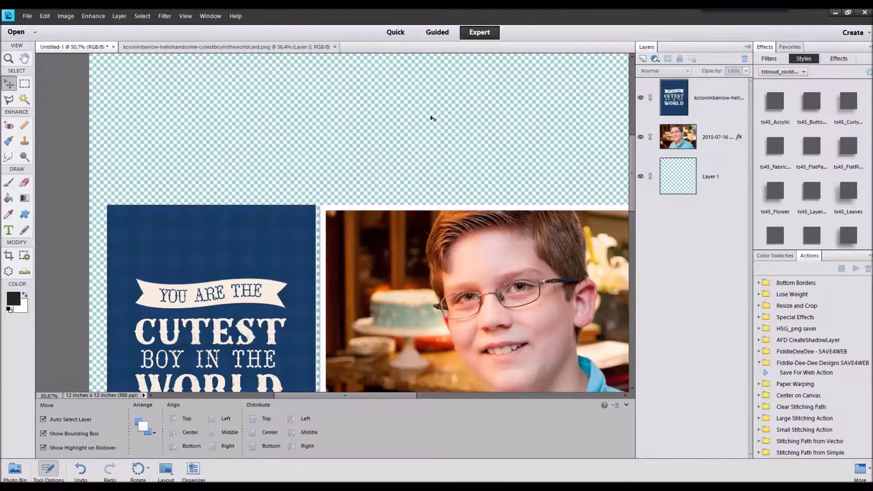
scroll(477, 257, down, 5)
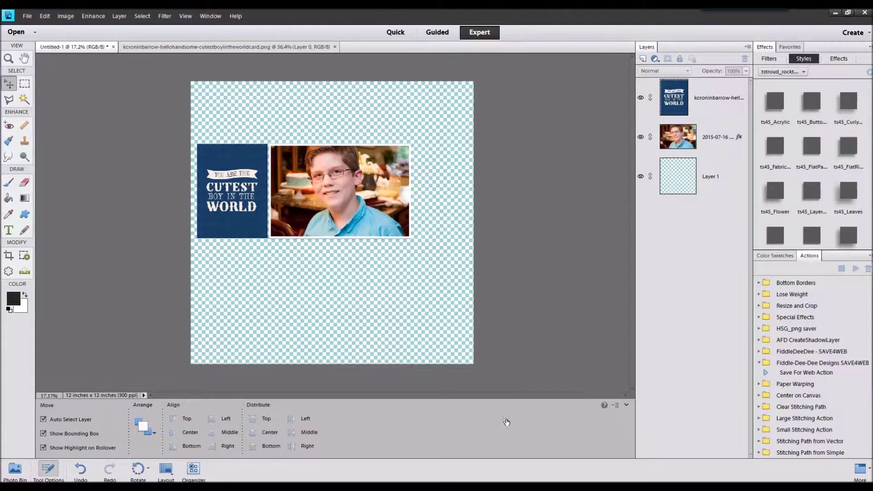
Open the striped hello handsome pp3 paper and place it on the page directly above Layer 1, beneath the photo and card.
click(41, 468)
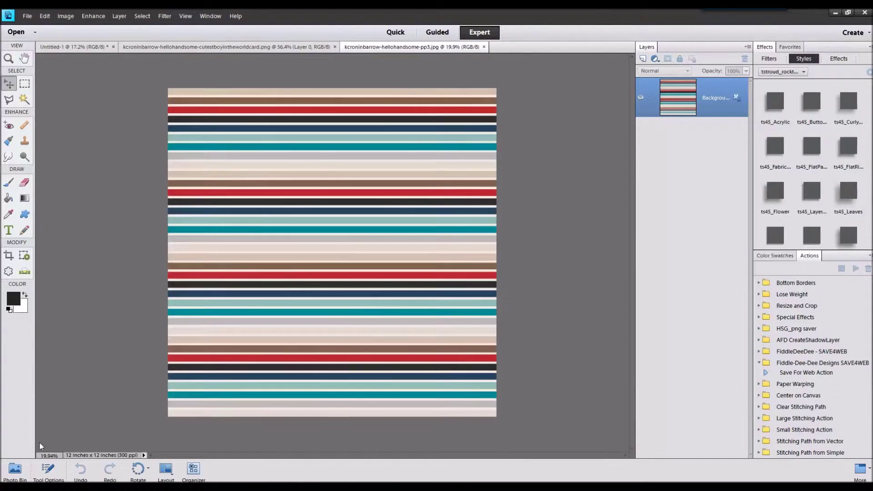
click(15, 469)
click(63, 443)
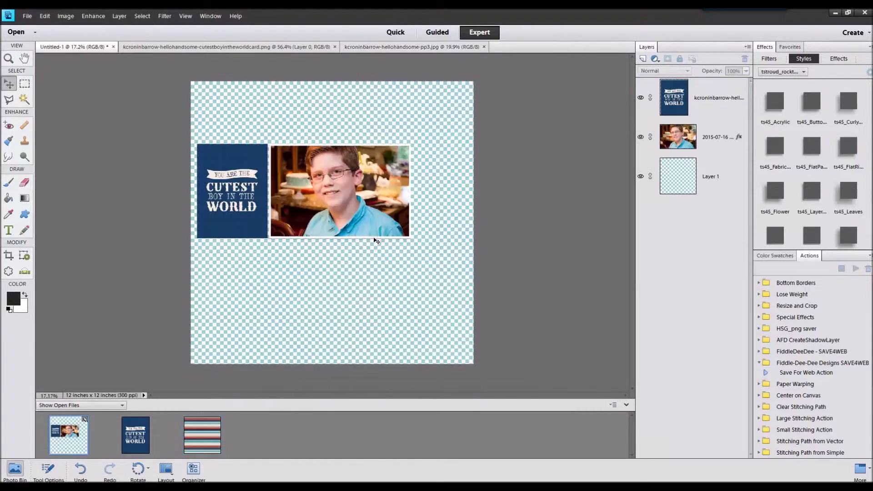
click(701, 173)
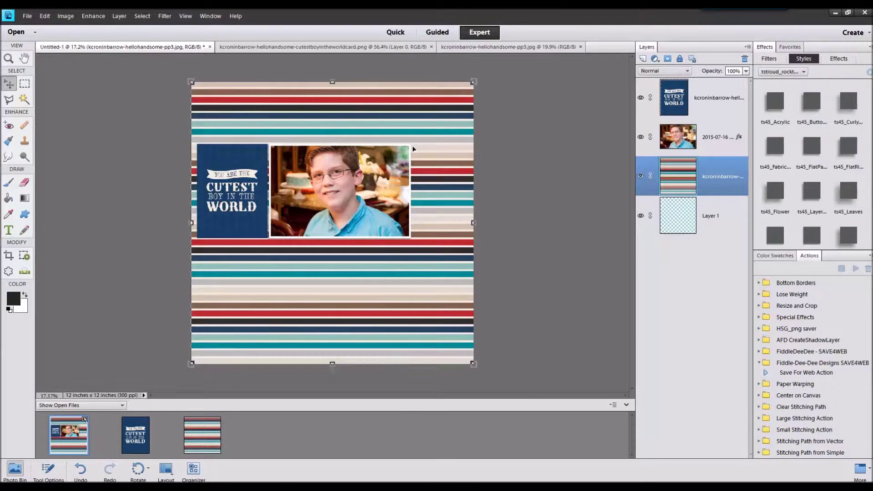
Copy a rectangle of striped paper right of the photo, matching its height, to a new layer and delete the full paper layer.
click(28, 85)
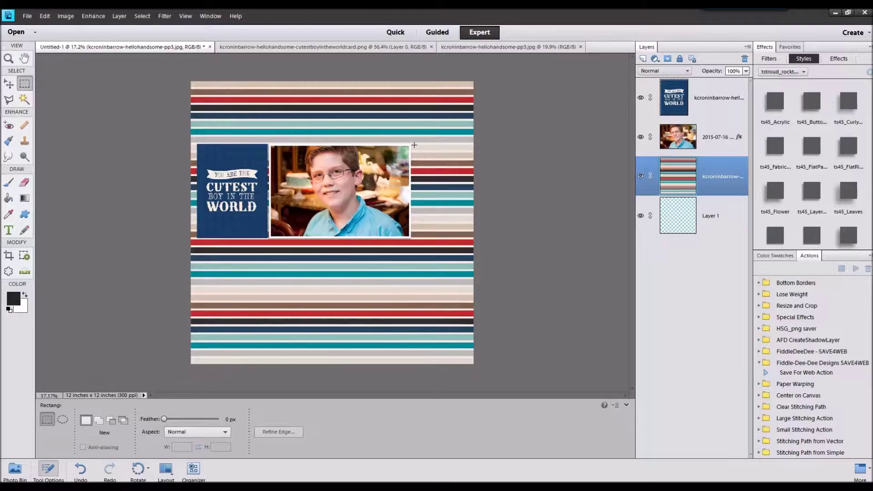
drag(411, 145, 467, 236)
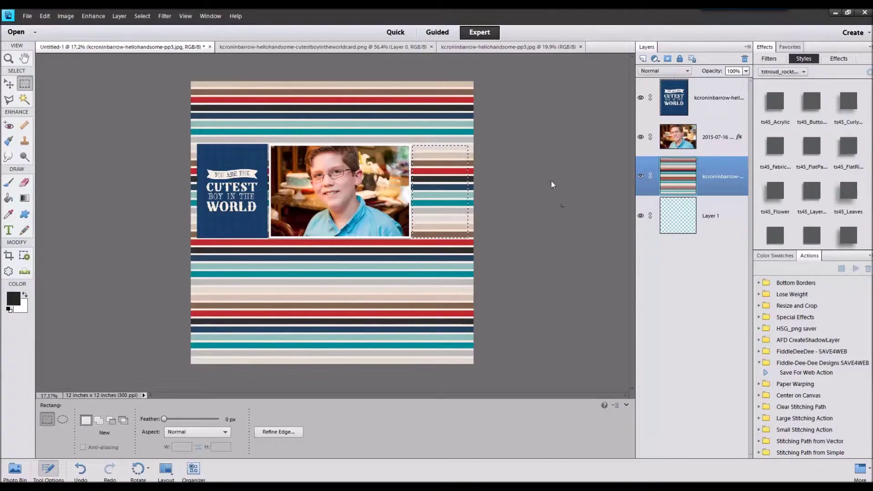
key(ctrl+j)
click(705, 217)
right_click(705, 218)
click(724, 256)
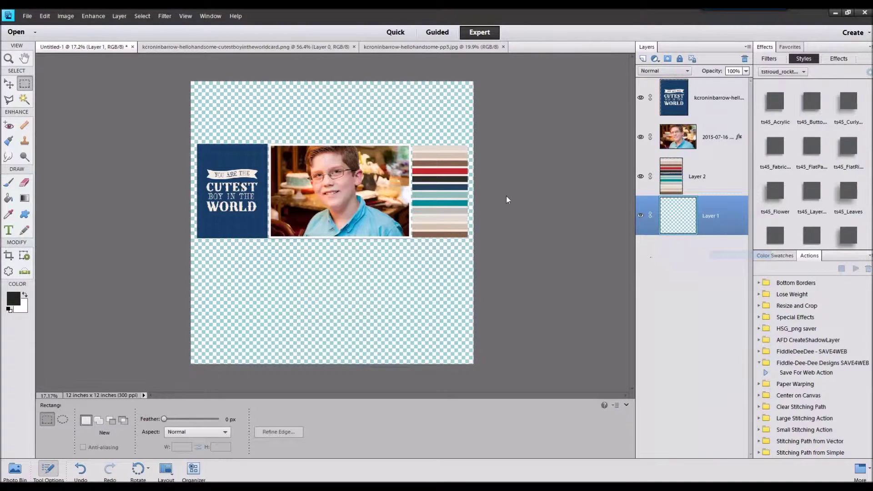
Apply the second-row ts45_FlatPa… layer style to the striped paper piece and the card.
click(8, 85)
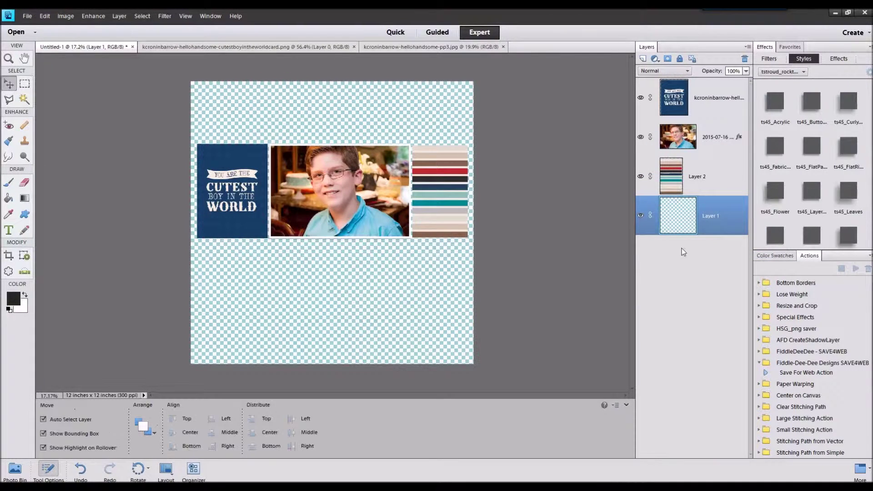
click(689, 176)
ctrl+click(704, 110)
click(811, 147)
click(565, 170)
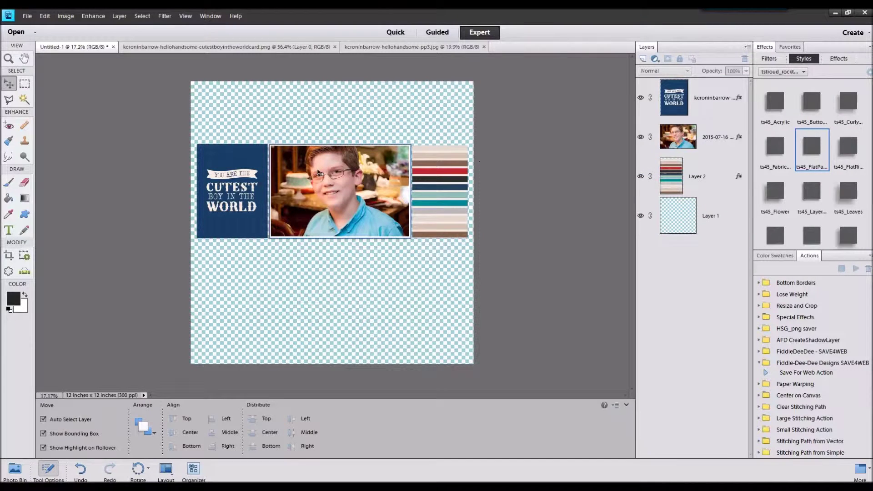
Align the bottom edges of the card, photo and striped paper piece.
click(716, 168)
shift+click(712, 108)
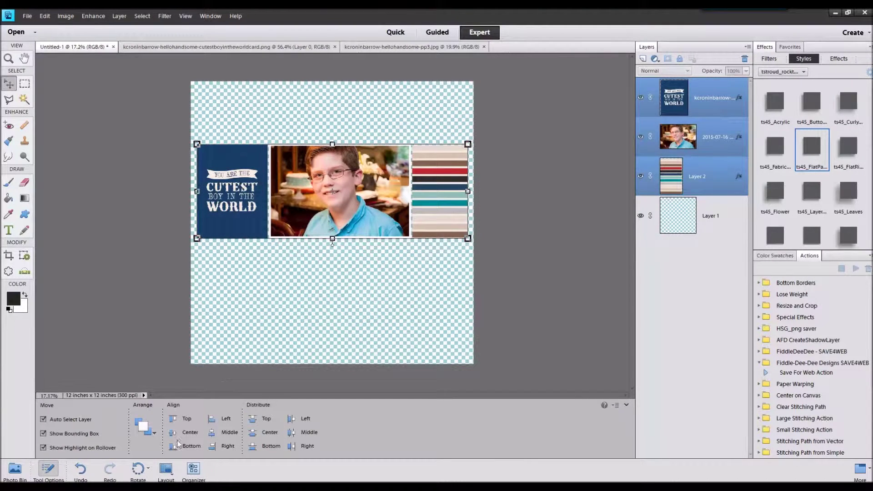
click(174, 446)
click(487, 278)
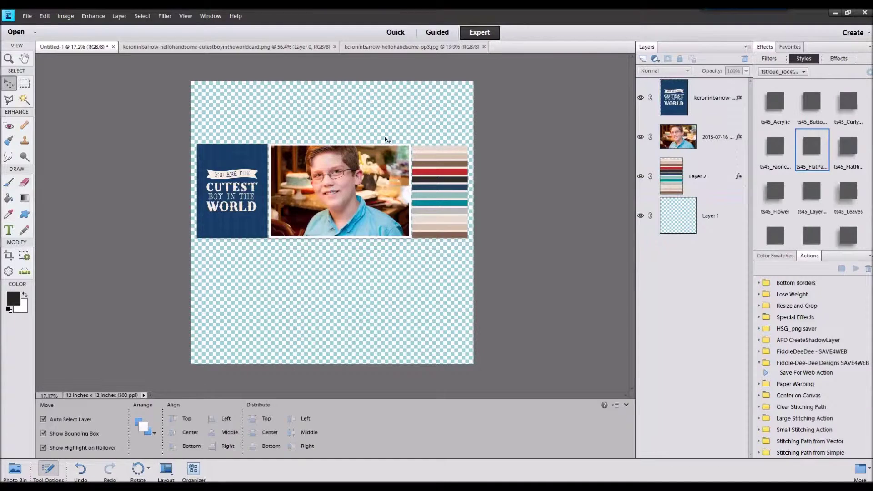
Scale the striped paper piece proportionally to 102.06% so its height matches the photo.
scroll(385, 140, up, 2)
click(508, 143)
drag(511, 142, 512, 138)
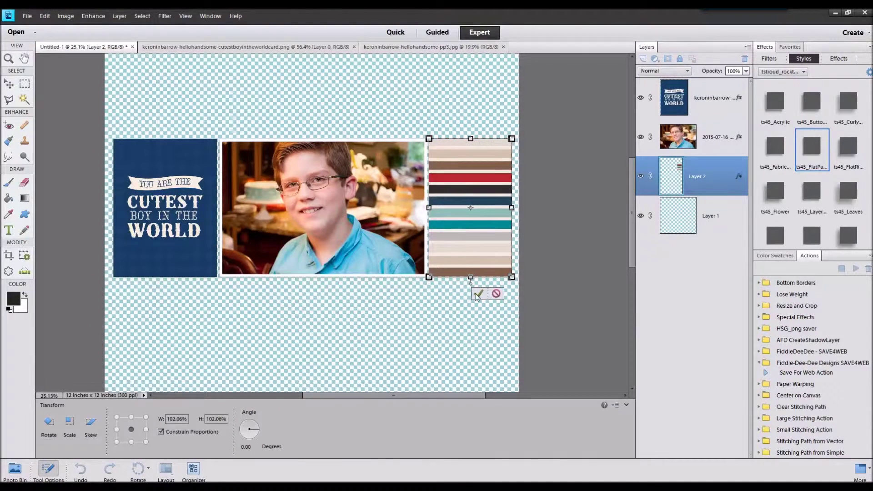
click(478, 294)
Realign the resized striped paper piece with the card and photo along their bottom edges.
scroll(420, 114, up, 4)
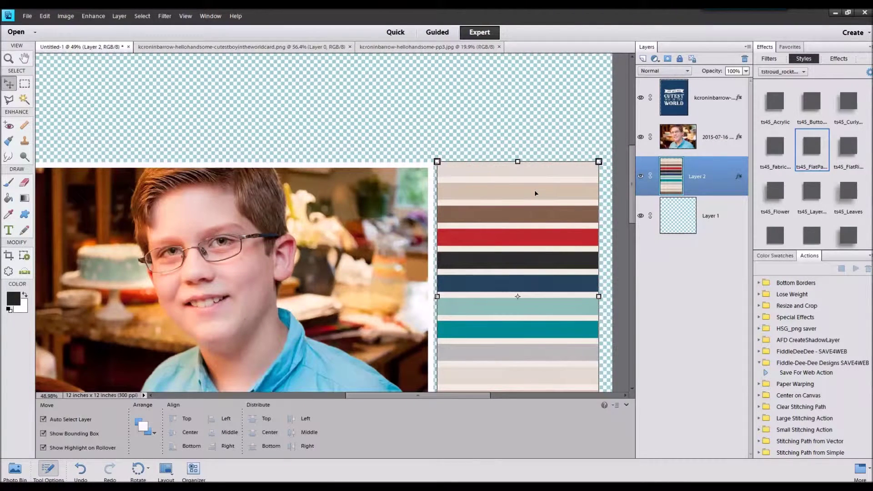
shift+click(691, 104)
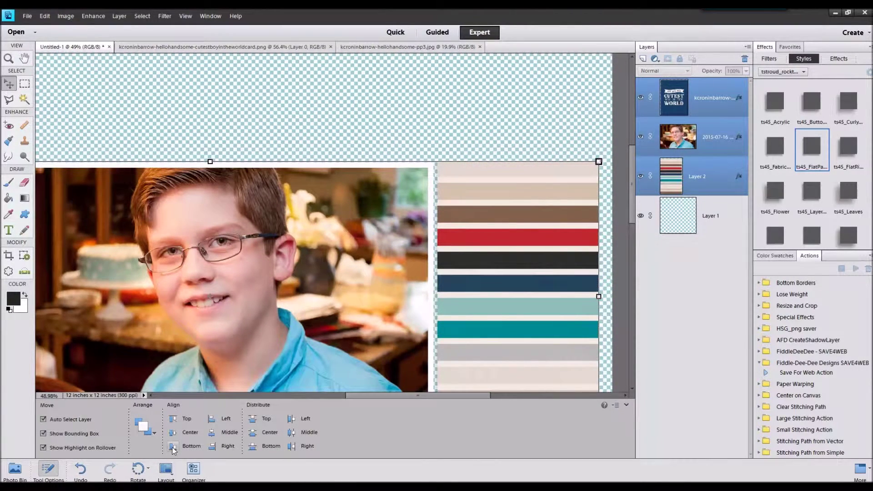
click(173, 448)
scroll(347, 300, down, 5)
click(473, 289)
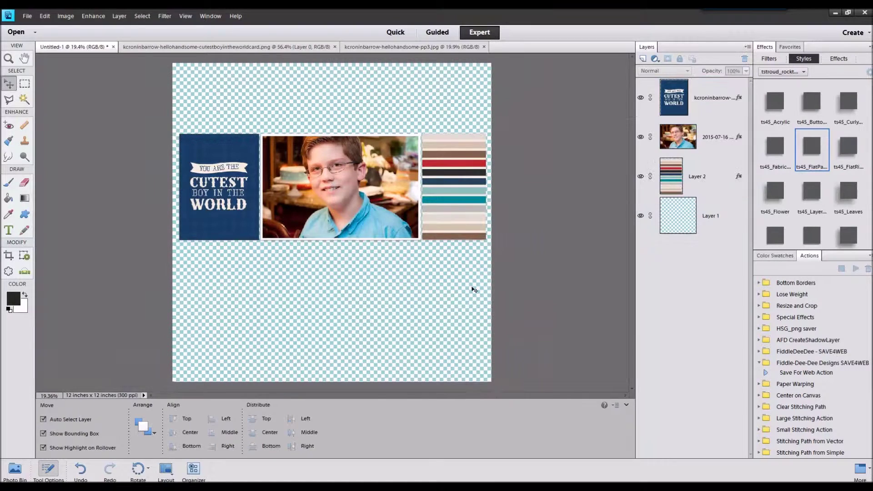
Close the journal card and striped paper source files, keeping the scrapbook page open.
click(15, 470)
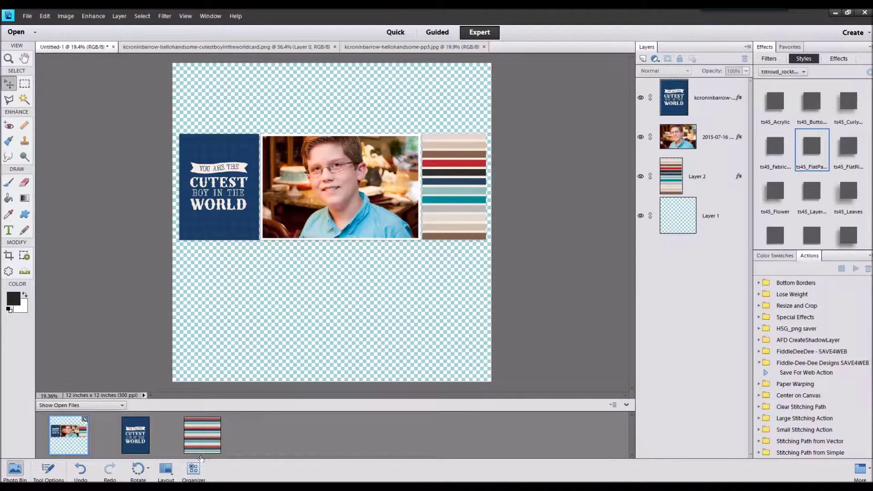
click(135, 430)
right_click(210, 432)
click(236, 306)
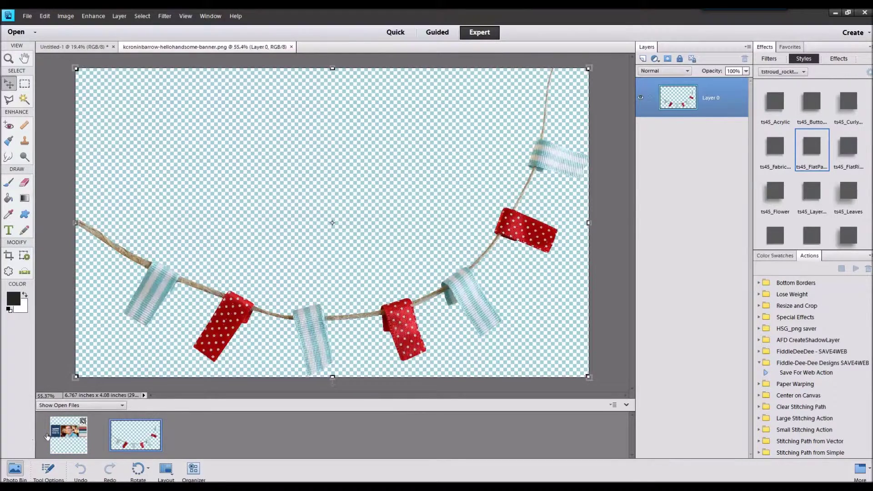
Add the ribbon banner to the scrapbook page, stack it below the striped paper layer, and apply the ts45_String layer style.
click(62, 434)
drag(135, 434, 309, 165)
drag(357, 257, 394, 271)
drag(714, 105, 712, 241)
scroll(848, 201, down, 1)
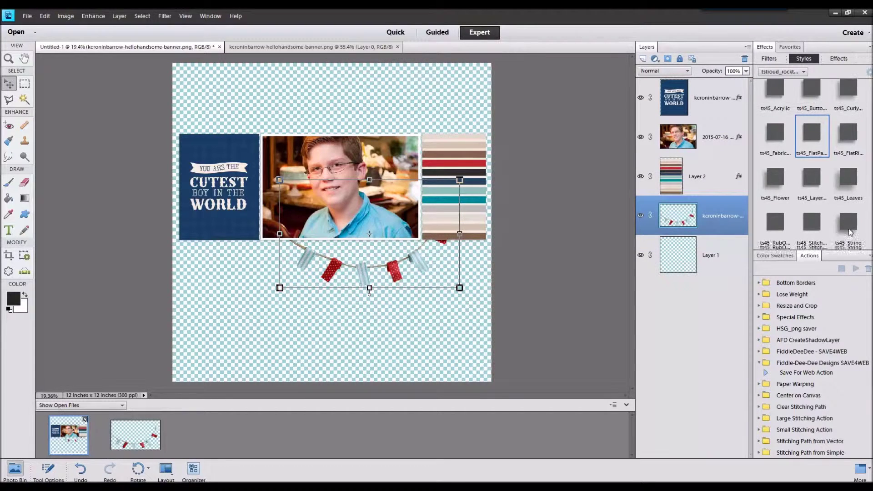
click(848, 222)
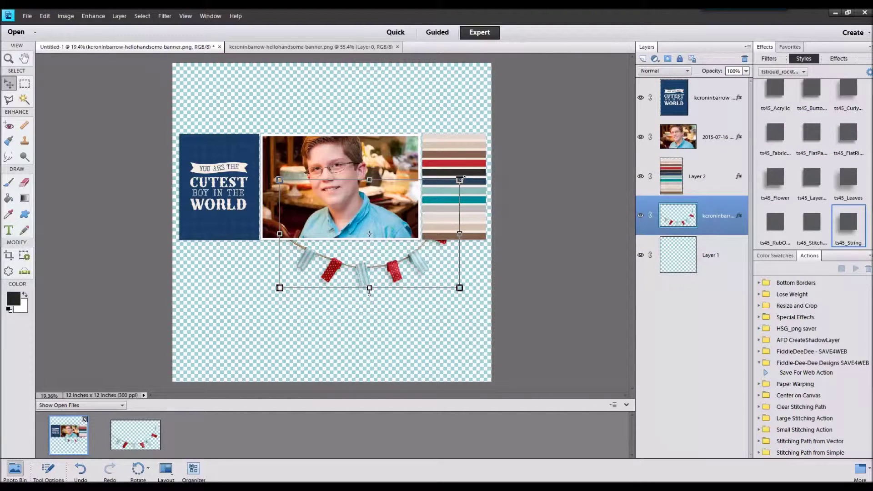
Rotate the banner clockwise and position it so it hangs from the photo's bottom edge.
click(466, 182)
click(390, 272)
drag(390, 271, 375, 286)
drag(442, 195, 453, 221)
mouse_move(387, 260)
mouse_down()
mouse_move(348, 258)
mouse_move(373, 260)
mouse_up()
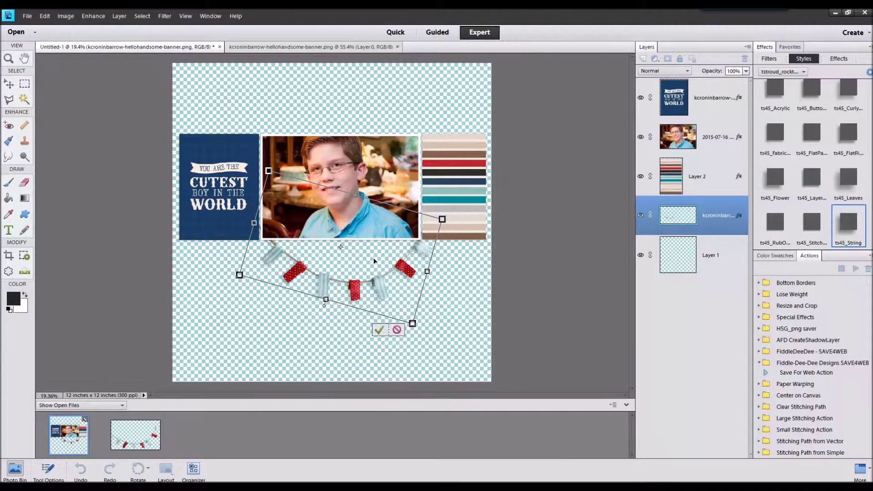
click(381, 331)
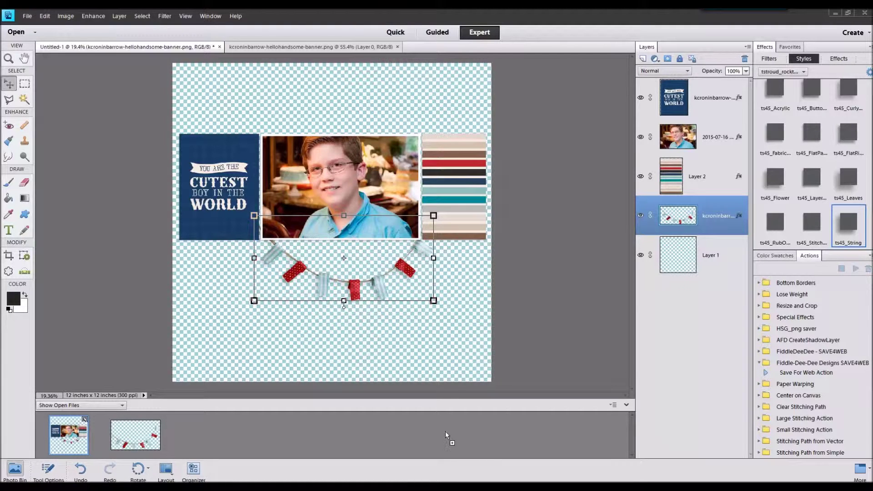
Add the kcroninbarrow-hellohandsome-pp9.jpg and solid2.jpg papers as full-page backgrounds above Layer 1 and beneath the banner.
click(86, 424)
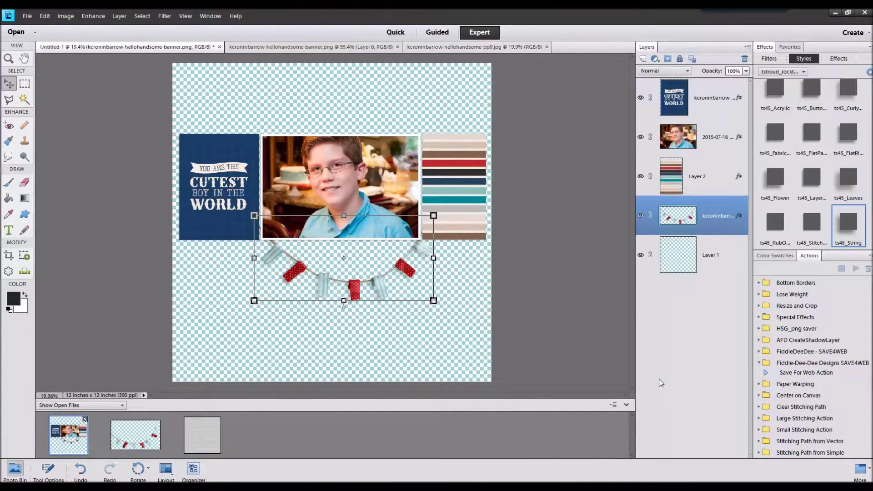
click(696, 260)
drag(202, 435, 264, 252)
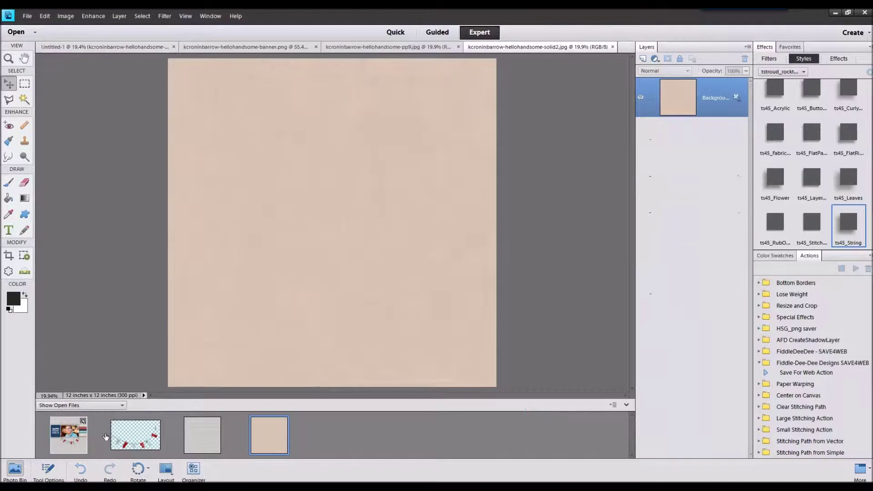
click(68, 434)
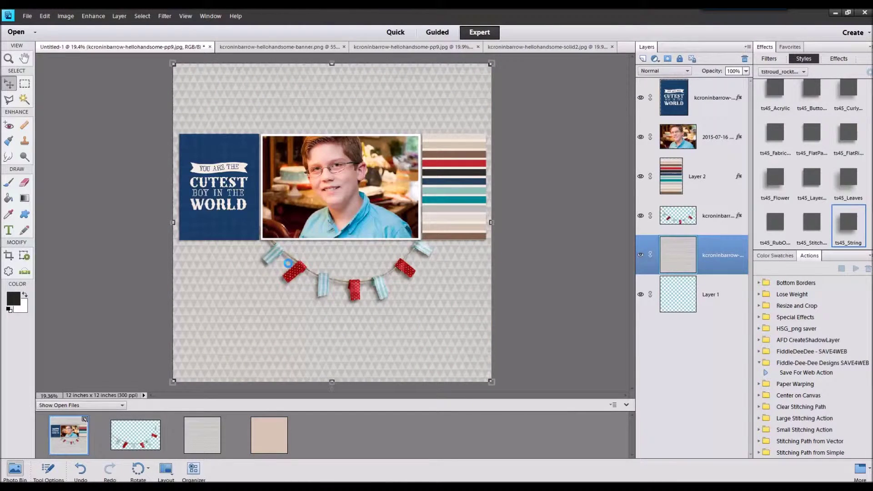
drag(288, 263, 289, 265)
Delete the gray triangle-patterned paper layer and the empty Layer 1, keeping the solid beige paper as background.
right_click(702, 303)
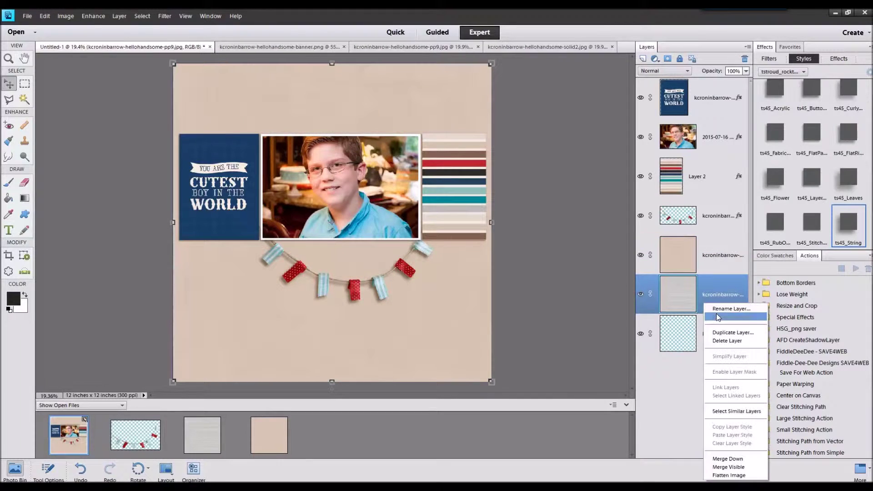
click(713, 333)
right_click(707, 296)
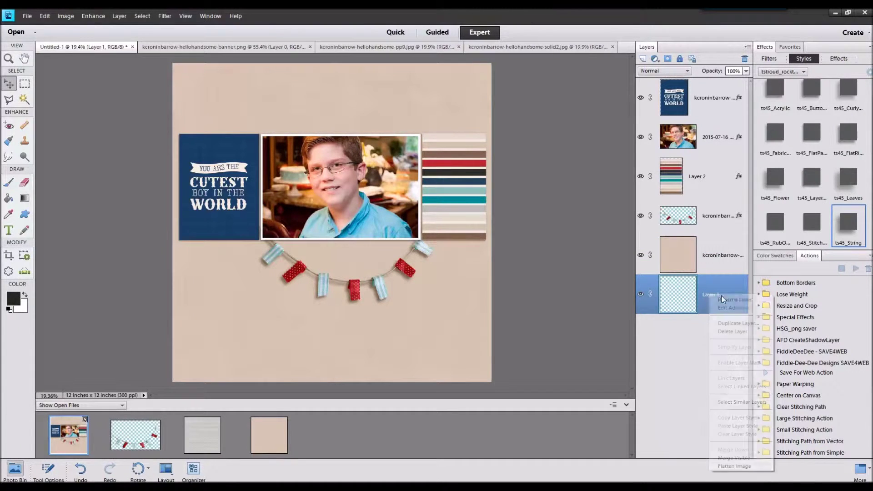
click(734, 325)
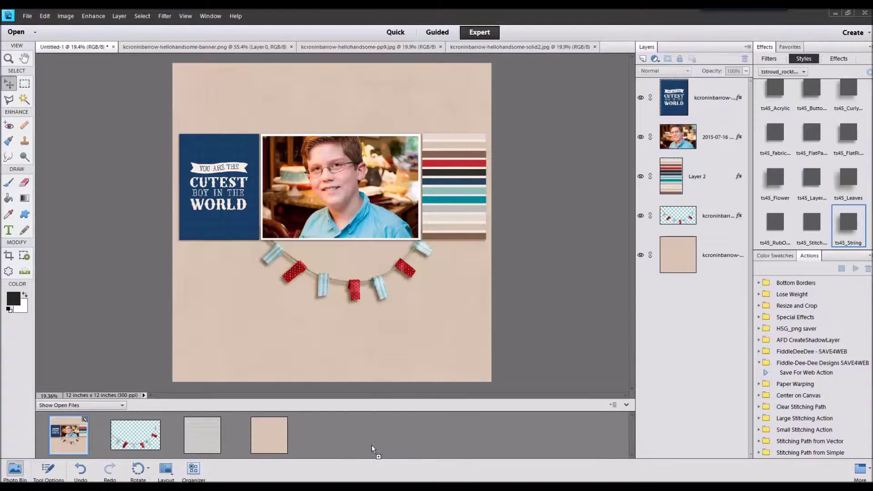
Open kcroninbarrow-hellohandsome-arrow.png, add it to the scrapbook page, and apply the second-row ts45_FlatPa… layer style.
drag(372, 426, 276, 305)
double_click(61, 422)
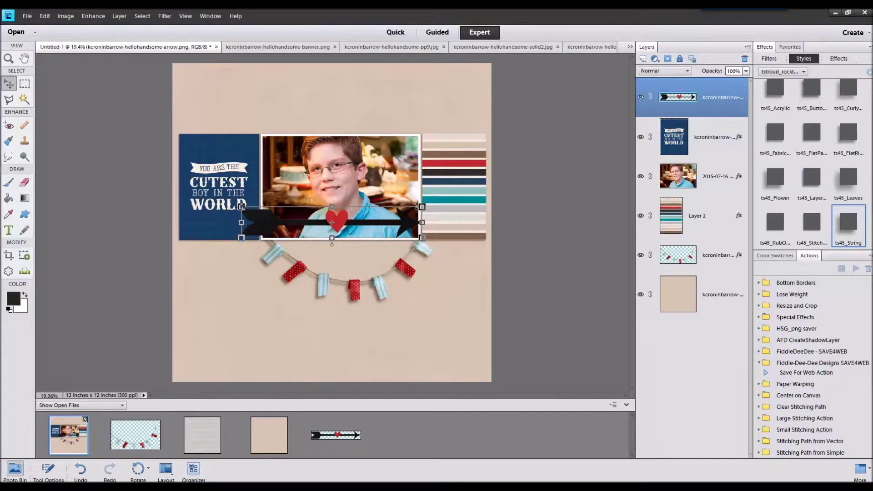
click(803, 144)
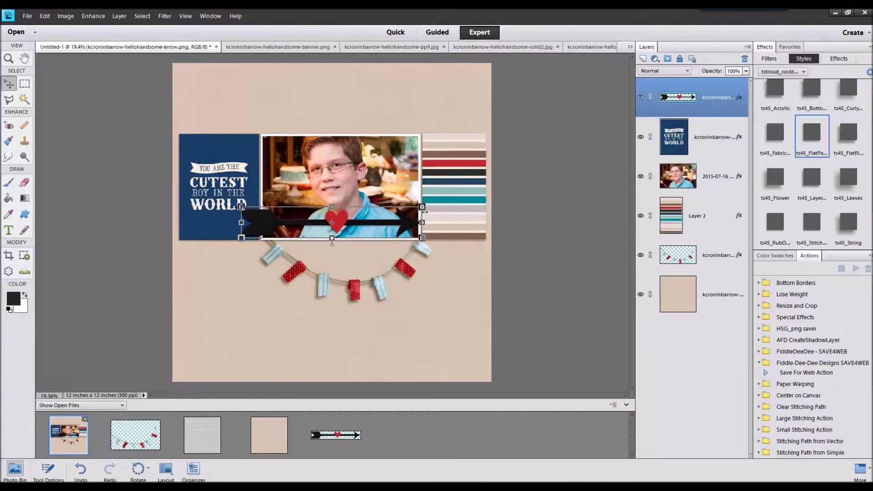
drag(422, 211, 352, 229)
click(44, 16)
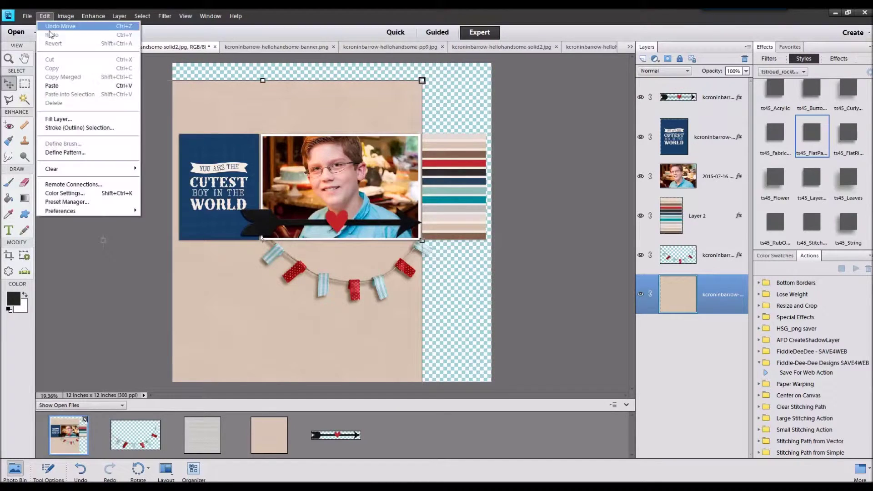
click(51, 26)
Shrink the heart arrow to fit within the journal card and center it below the word WORLD.
click(254, 223)
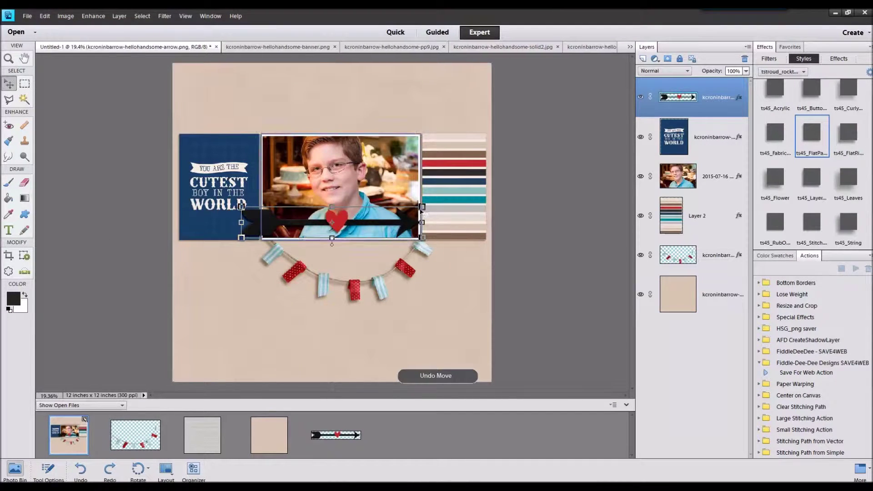
drag(422, 206, 254, 220)
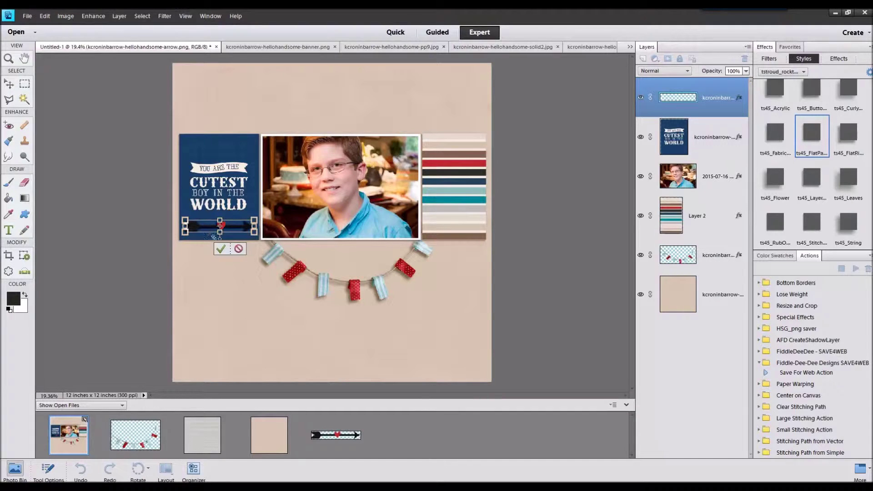
click(220, 248)
scroll(214, 231, up, 2)
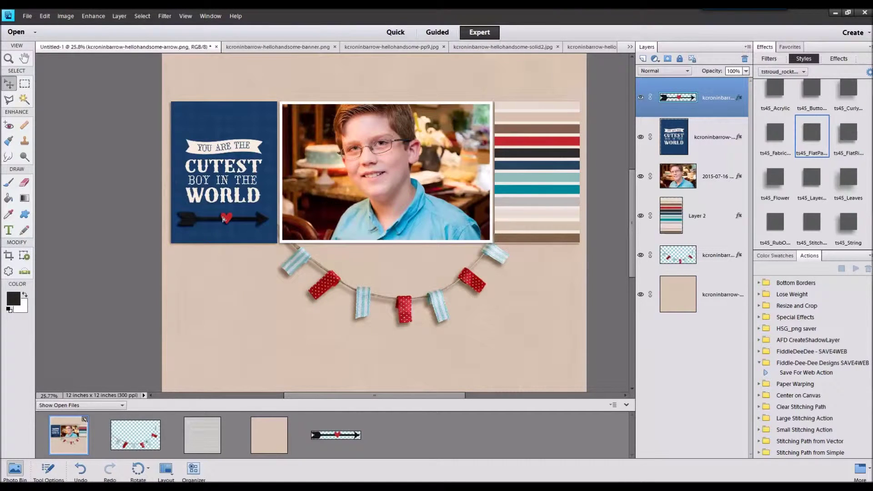
click(224, 219)
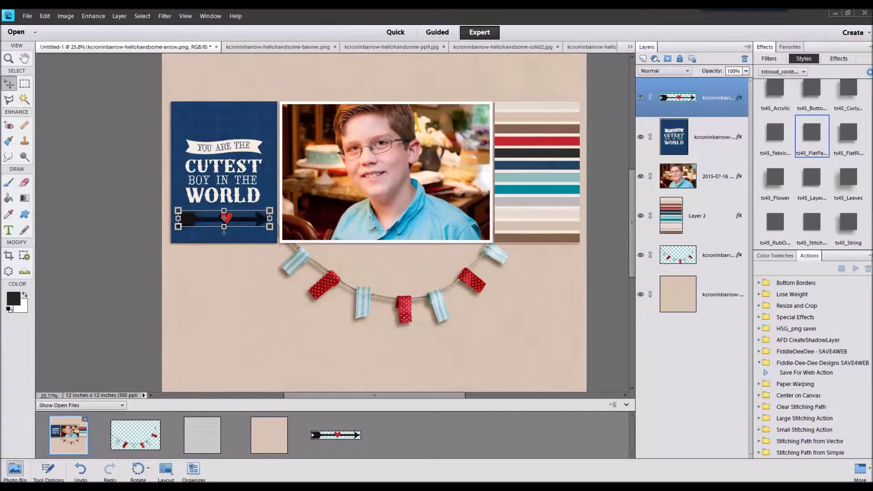
Open kcroninbarrow-hellohandsome-boysign.png, add it to the scrapbook page, and apply the ts45_Layer… style.
drag(470, 373, 465, 415)
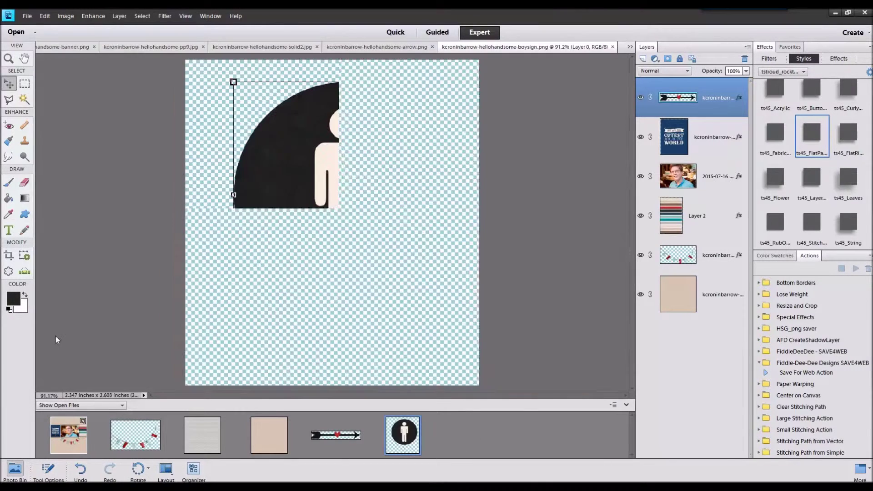
click(69, 428)
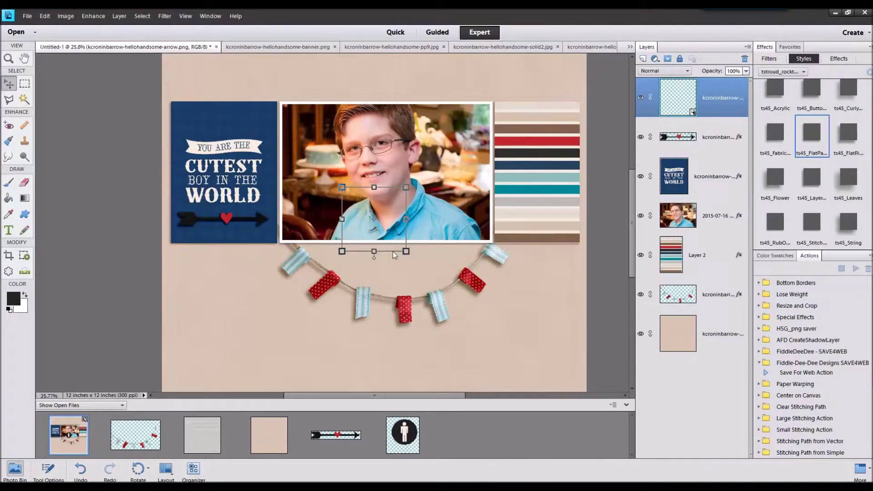
drag(395, 430, 393, 252)
click(811, 180)
Shrink the round boy sign and place it over the bottom edge of the striped paper, beside the photo's lower corner.
drag(406, 187, 522, 269)
click(365, 269)
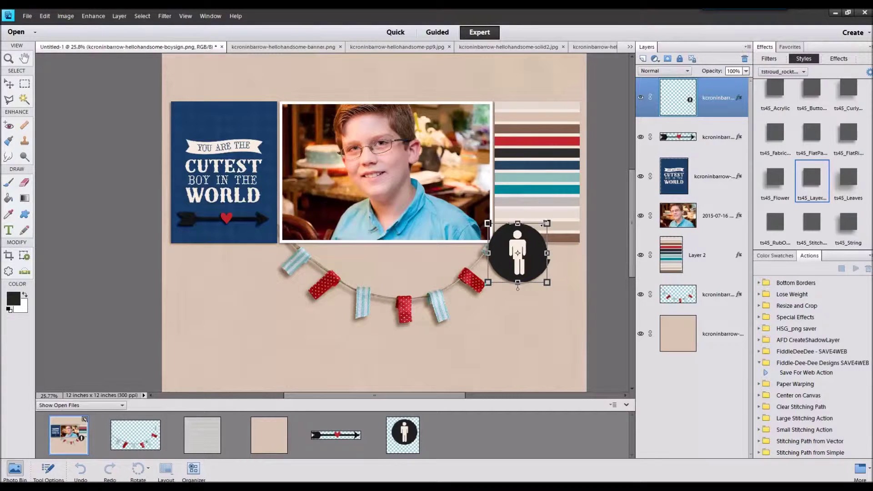
drag(544, 224, 540, 230)
click(506, 297)
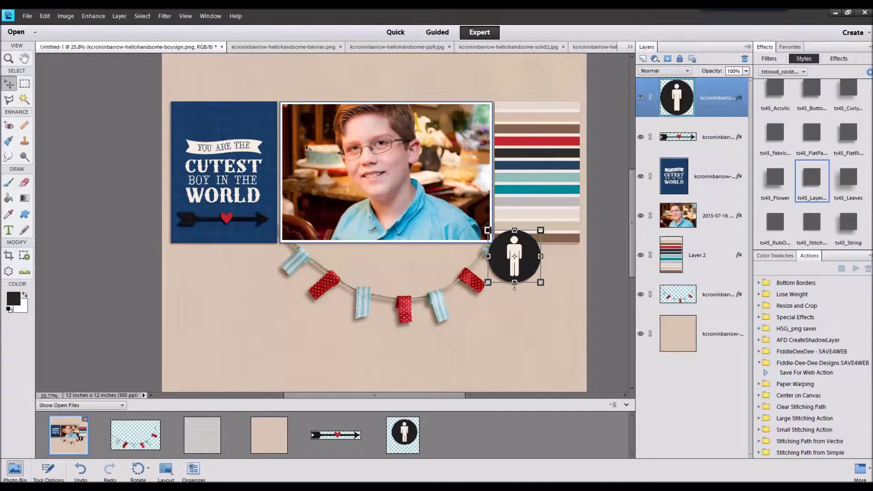
scroll(389, 165, down, 2)
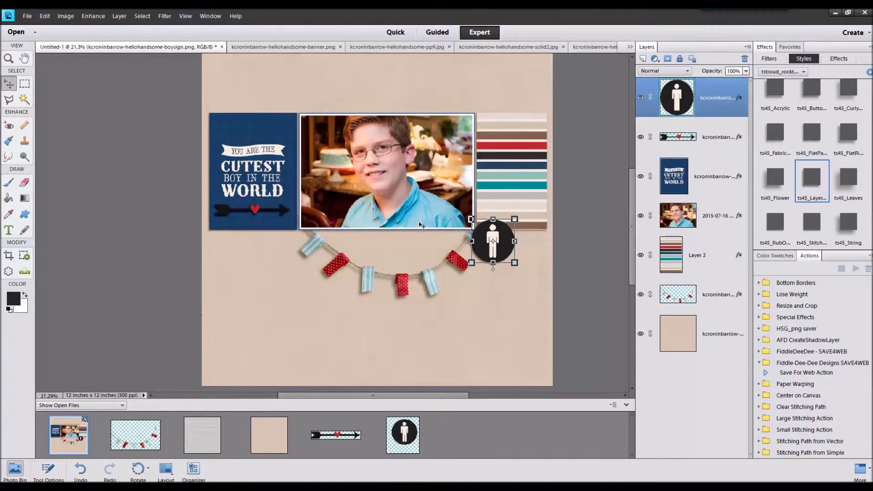
drag(501, 236, 515, 225)
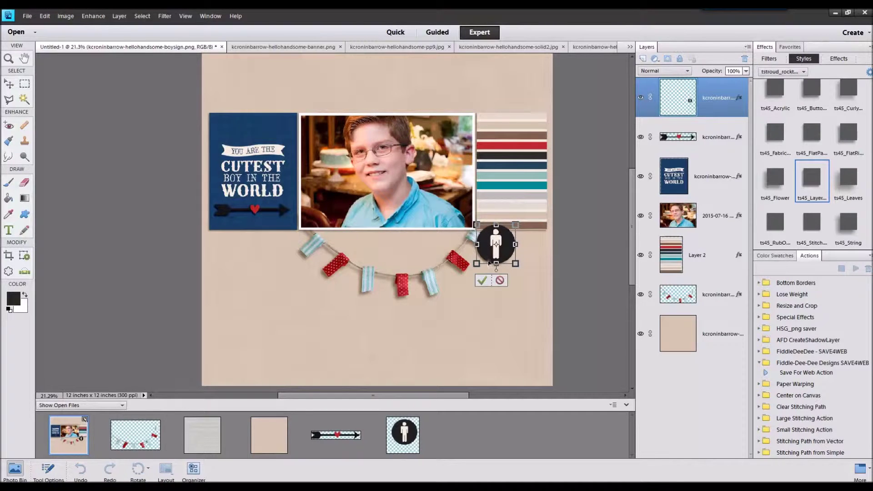
click(482, 280)
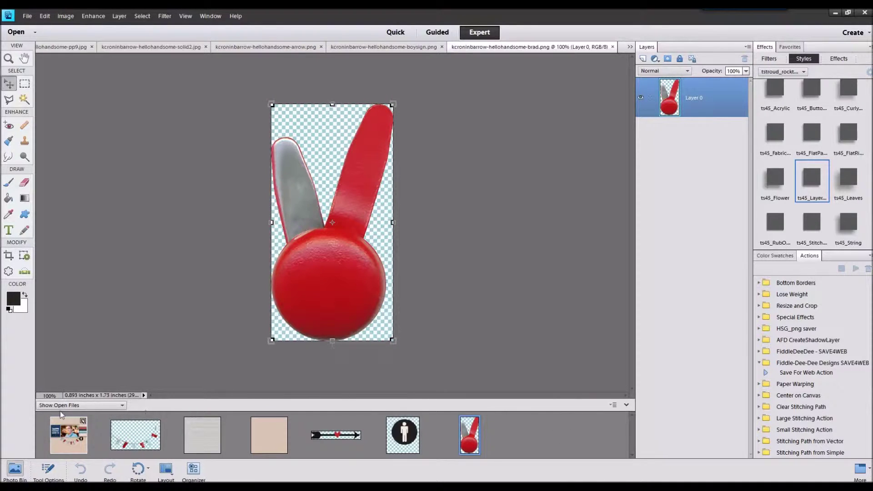
Add the red brad from kcroninbarrow-hellohandsome-brad.png to the scrapbook page and apply the ts45_Layer… style.
double_click(68, 425)
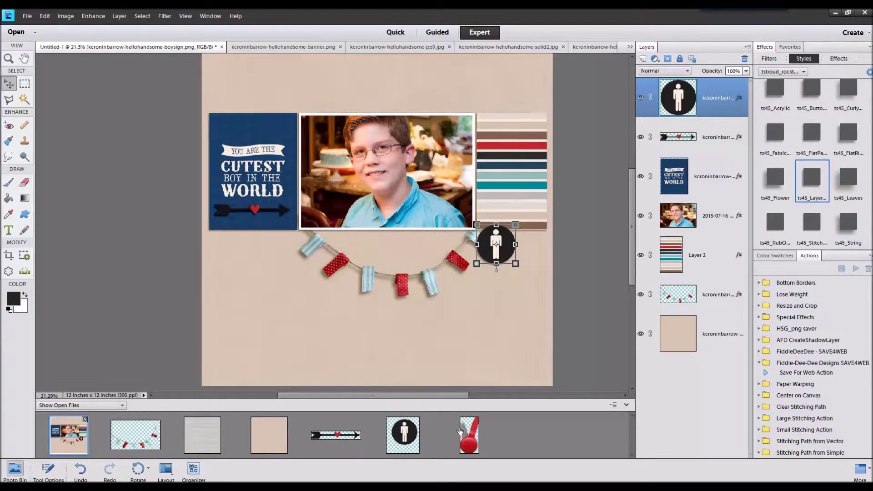
drag(469, 435, 372, 215)
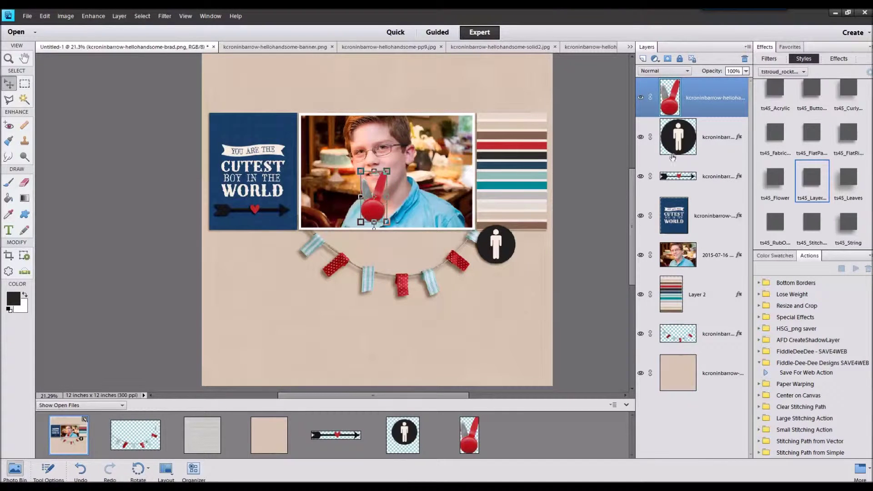
double_click(817, 179)
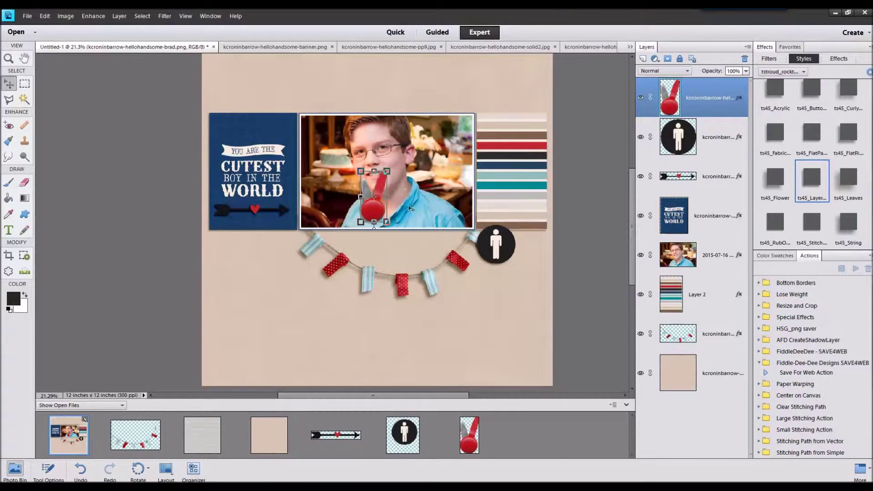
Shrink the brad, rotate it sideways, and place it across the upper seam between the journal card and the photo.
drag(386, 171, 380, 186)
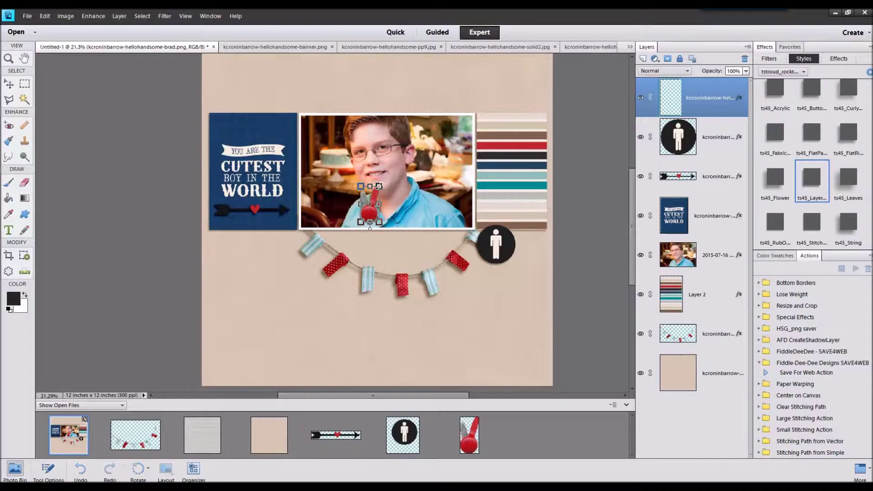
drag(383, 184, 291, 128)
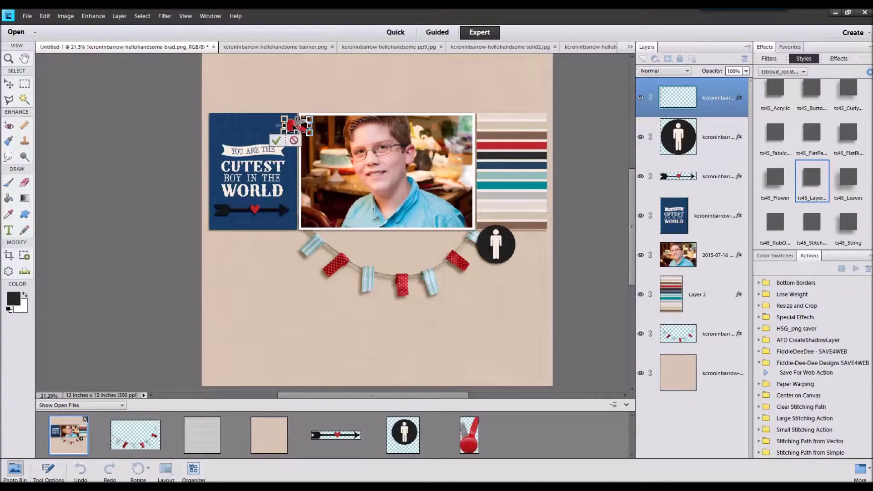
click(277, 140)
Close all the embellishment and background paper source files, keeping only the scrapbook page open.
click(141, 423)
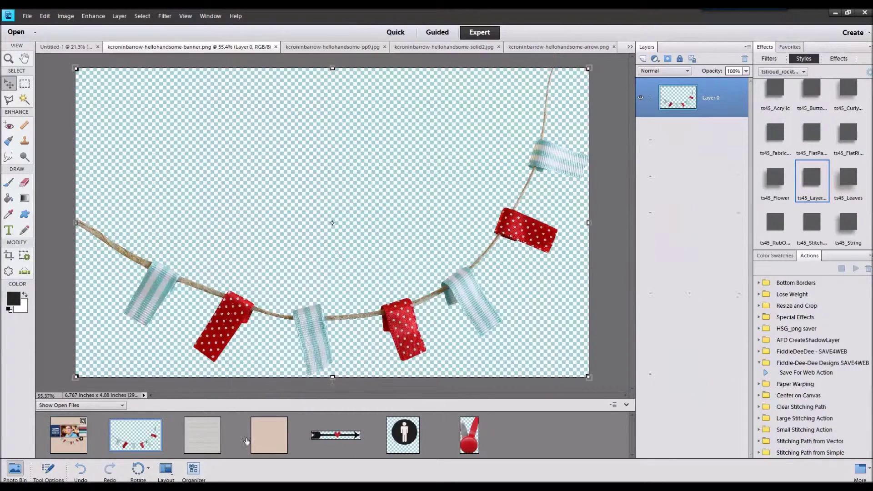
right_click(460, 449)
click(481, 315)
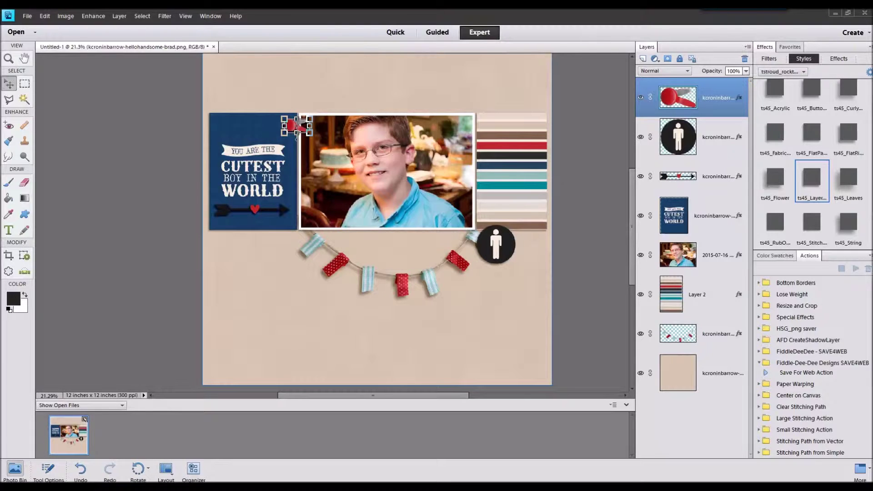
Try the teal flag from kcroninbarrow-hellohandsome-flag.png over the upper part of the journal card, and delete its layer.
drag(614, 286, 365, 447)
click(66, 435)
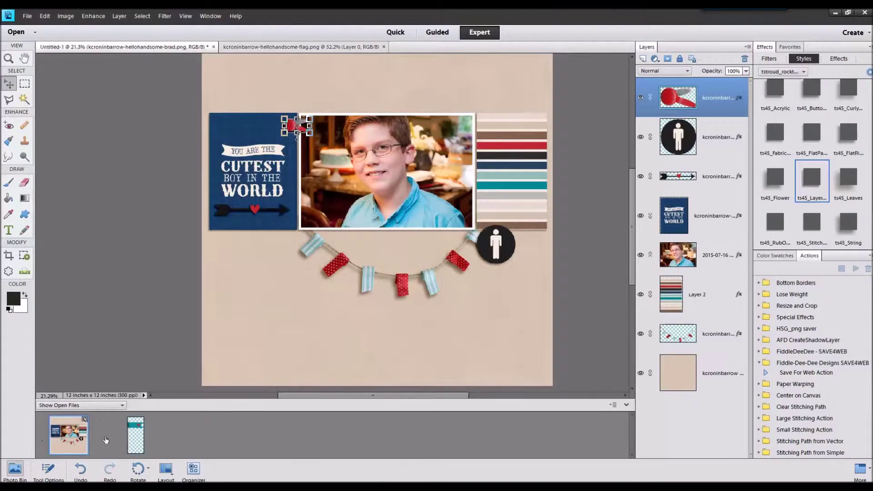
drag(134, 426, 356, 214)
drag(376, 177, 243, 119)
right_click(704, 116)
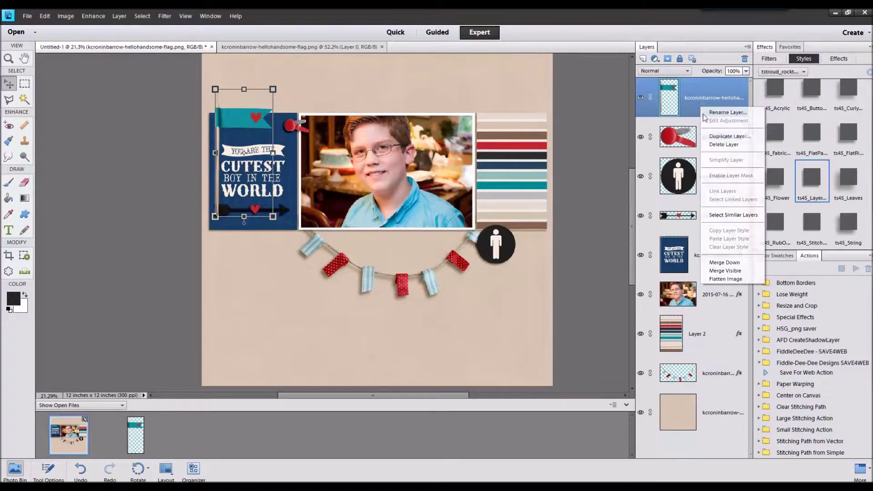
click(724, 144)
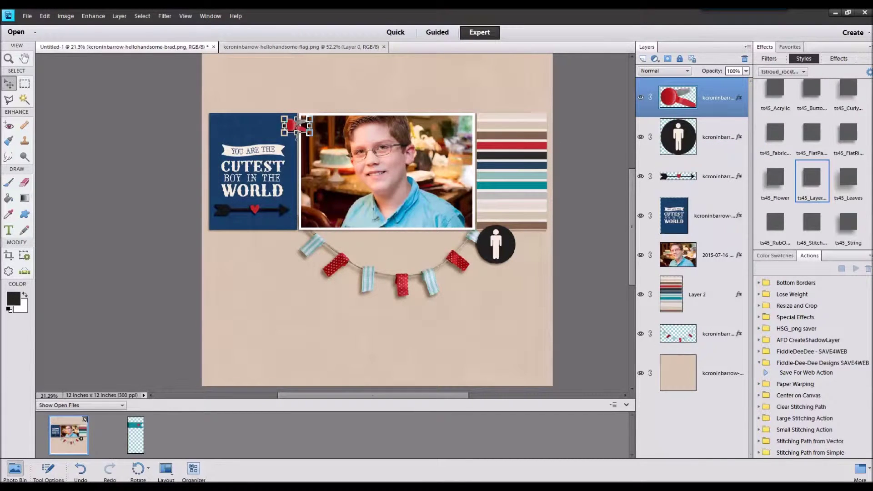
Add the red hearts from kcroninbarrow-hellohandsome-heartscatter.png to the scrapbook page and place them along the photo's upper edge.
drag(666, 313, 339, 464)
drag(598, 334, 167, 407)
double_click(69, 434)
drag(185, 440, 359, 244)
drag(403, 194, 386, 93)
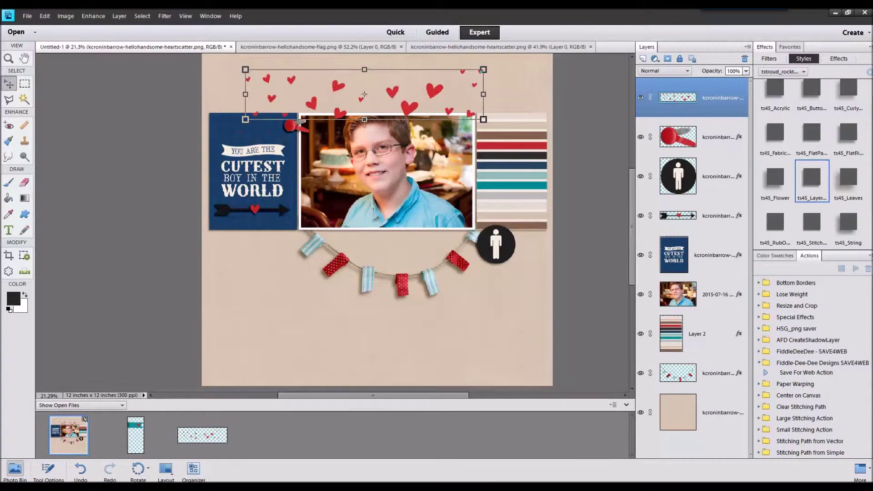
Switch to ACDSee and look over the papers and embellishments in the Hello Handsome - KCB folder.
drag(872, 36, 494, 57)
click(599, 57)
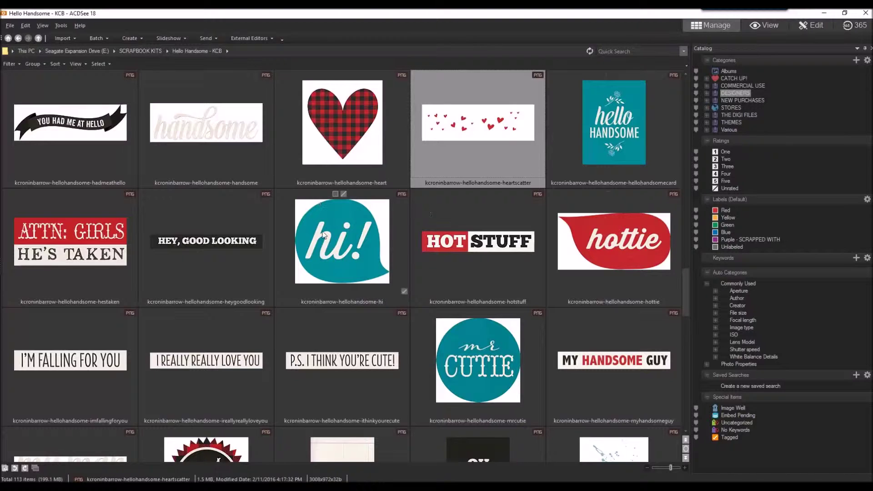
scroll(323, 235, up, 10)
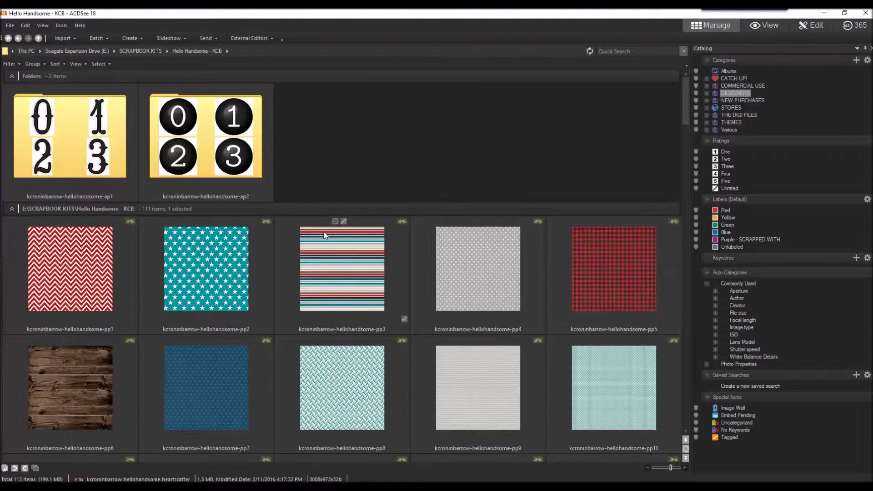
mouse_move(669, 465)
drag(670, 465, 672, 465)
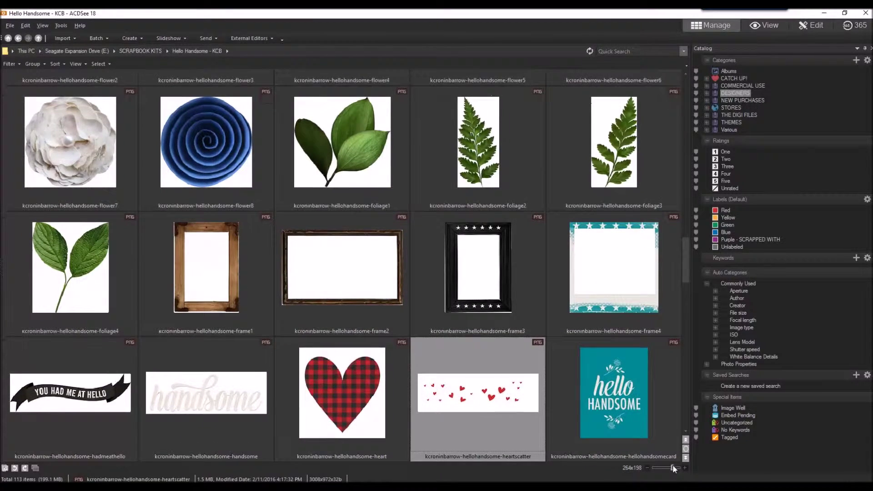
scroll(446, 259, down, 15)
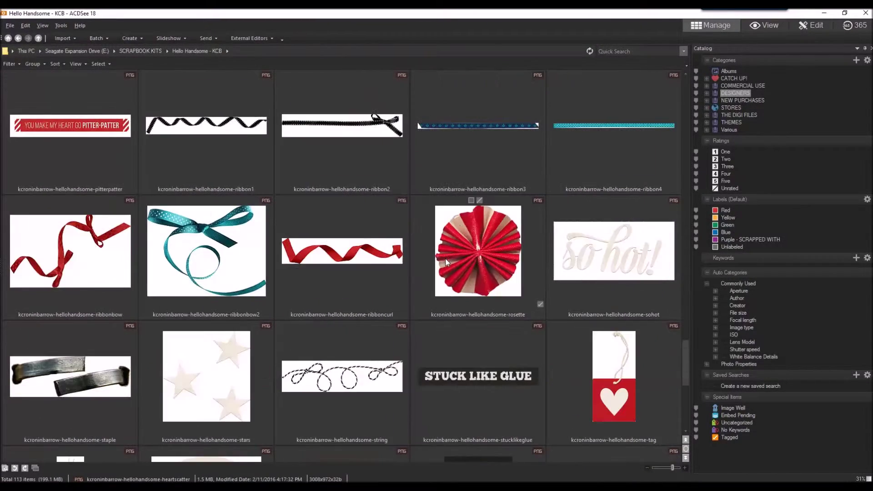
scroll(447, 262, up, 20)
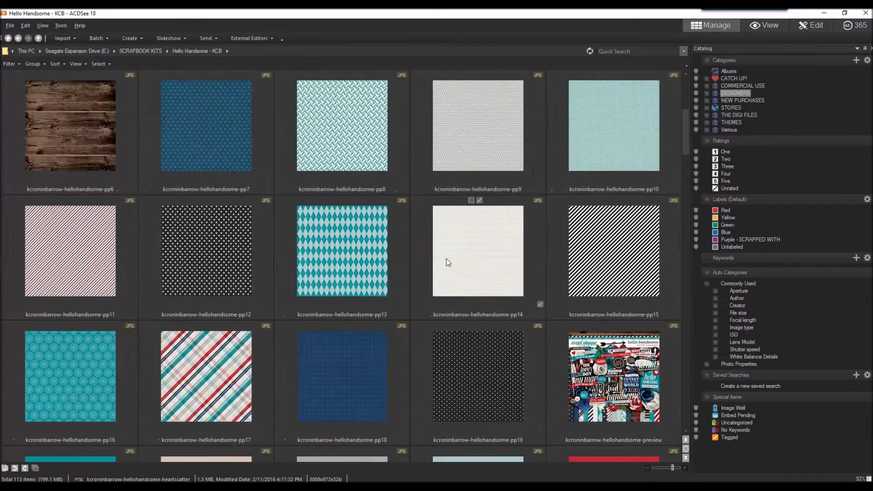
scroll(435, 117, up, 5)
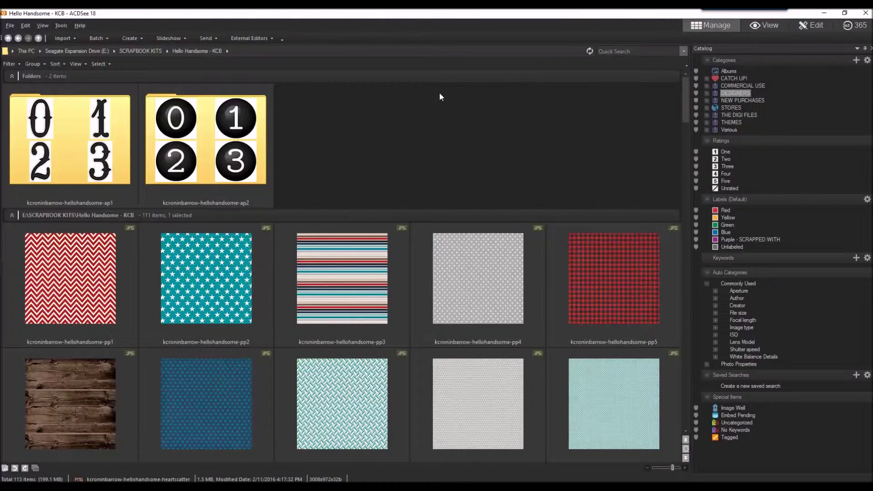
drag(412, 16, 872, 37)
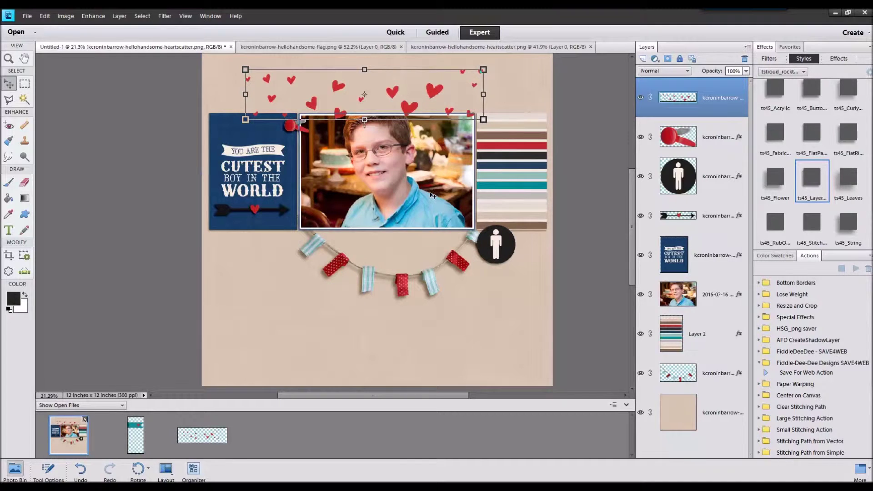
Shrink the heart scatter and tuck it beneath the striped paper layer, behind the round boy sign and over the banner's end.
drag(431, 90, 437, 96)
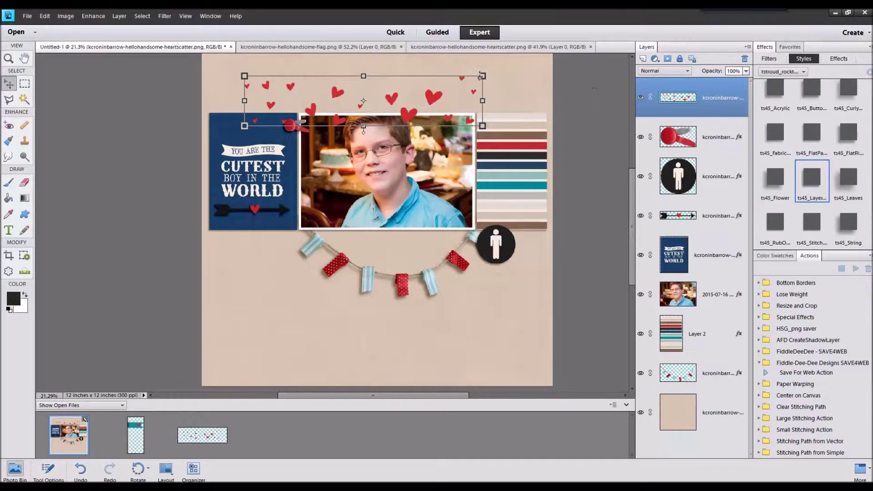
drag(481, 76, 576, 262)
click(582, 297)
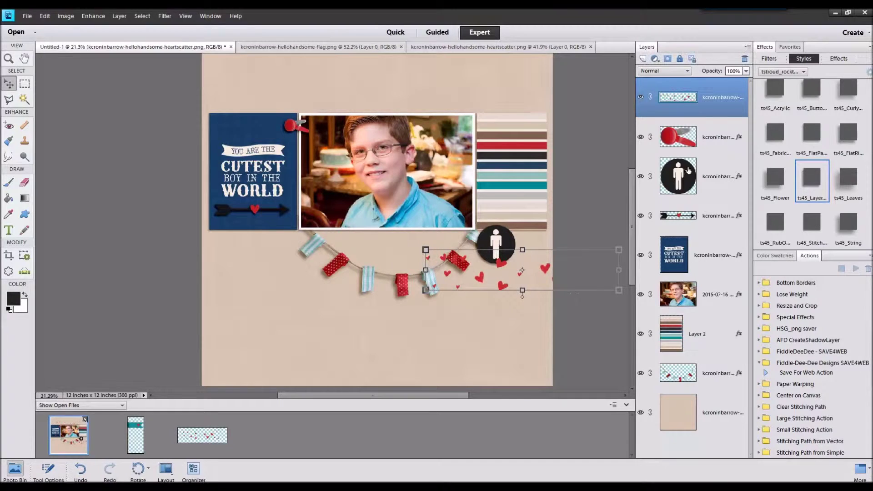
drag(709, 110, 699, 359)
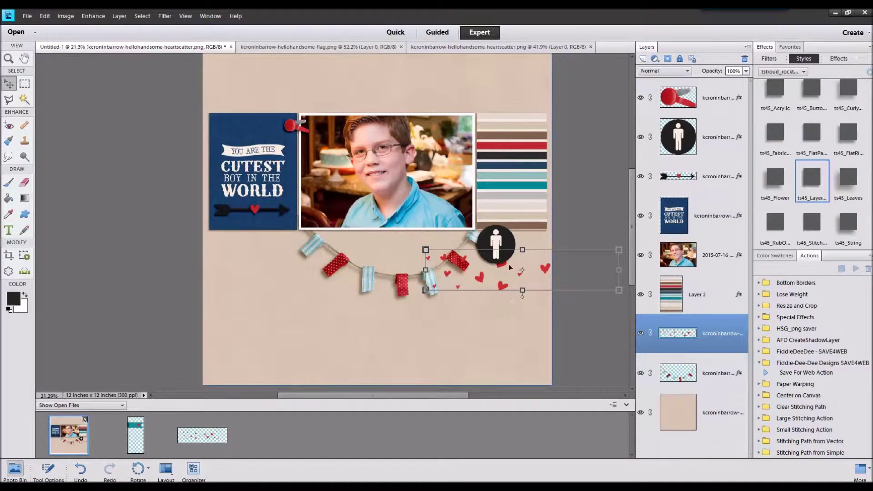
drag(500, 285, 501, 262)
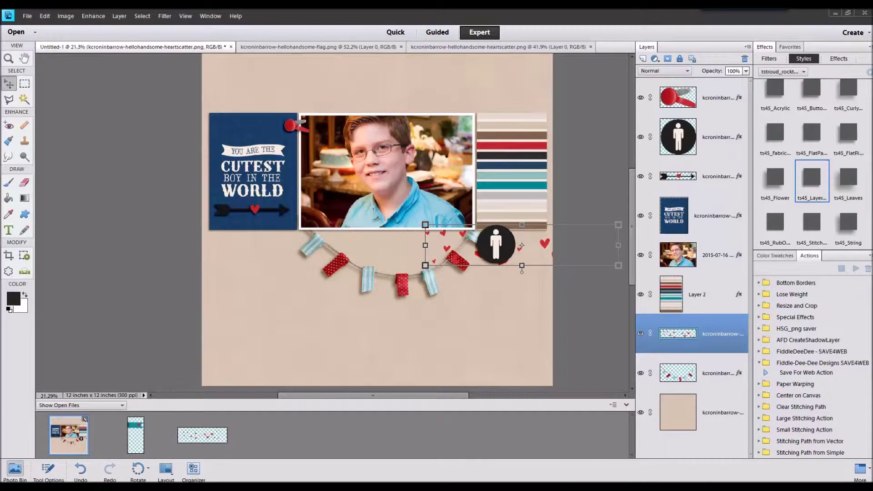
Try kcroninbarrow-hellohandsome-note.png beneath the banner with the ts45_FlatPa… style at a reduced size, and delete its layer.
drag(501, 361, 504, 417)
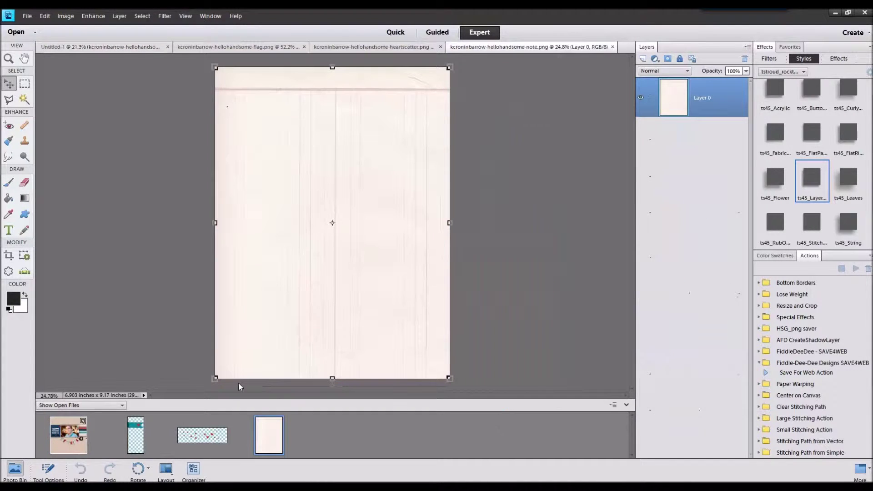
click(84, 438)
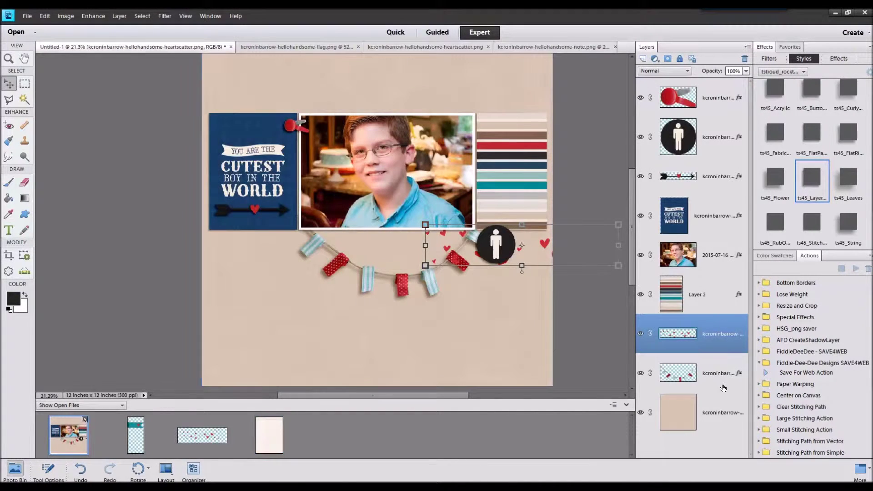
click(717, 387)
drag(532, 418, 319, 229)
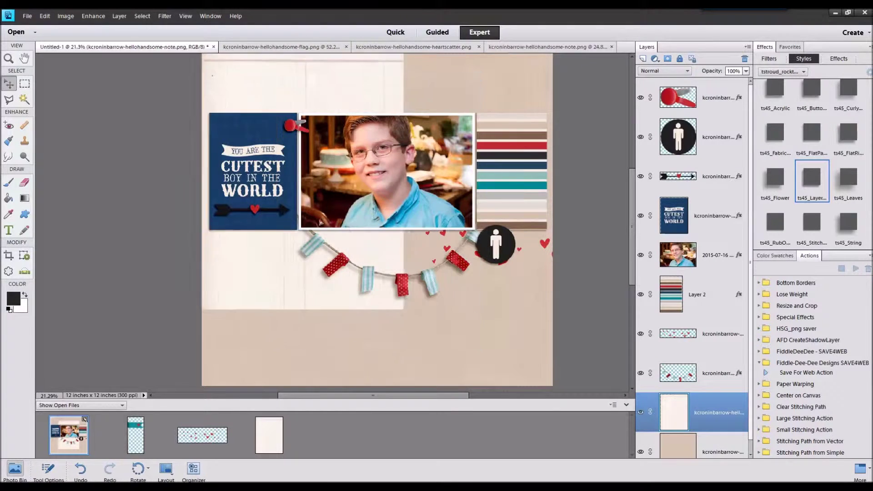
click(811, 134)
drag(417, 69, 313, 206)
drag(268, 232, 281, 138)
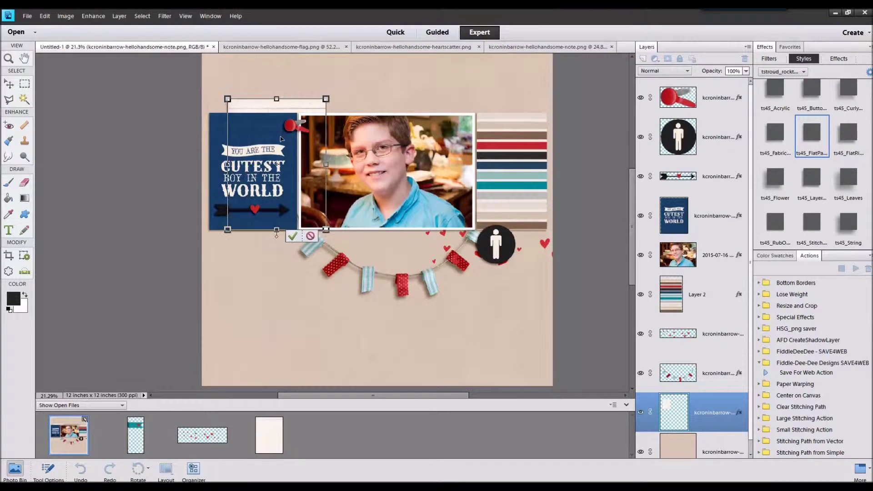
click(310, 236)
right_click(705, 414)
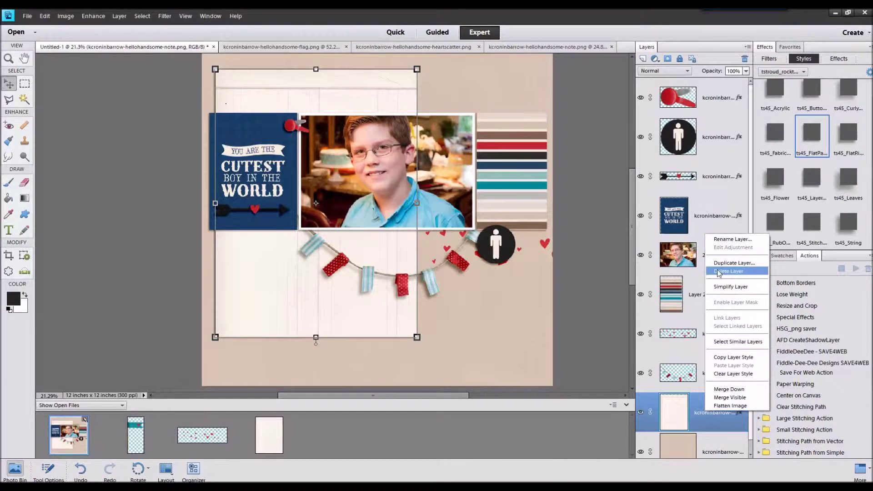
click(727, 271)
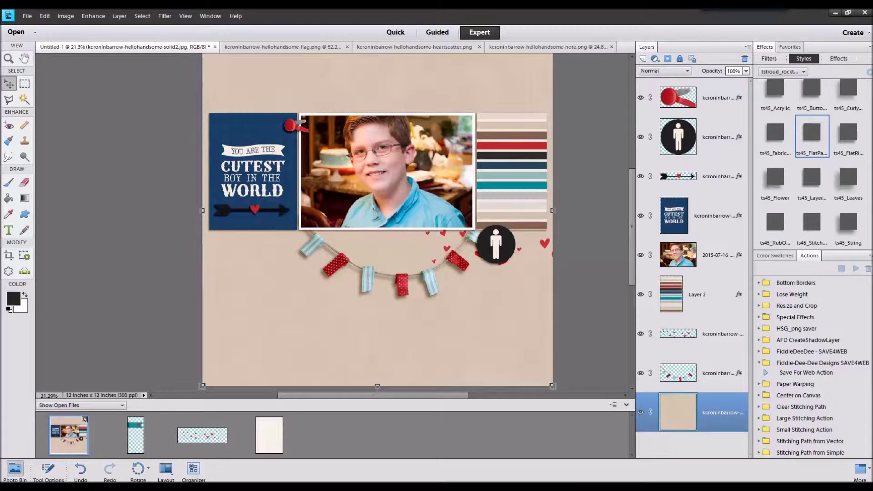
Add the plaid paper kcroninbarrow-hellohandsome-pp17.jpg to the scrapbook page and place it beneath the solid background paper.
drag(696, 255, 411, 444)
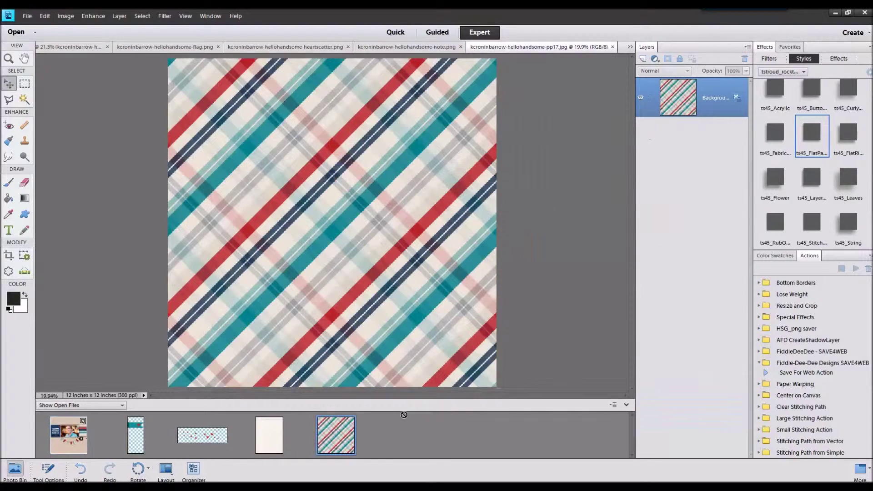
click(68, 435)
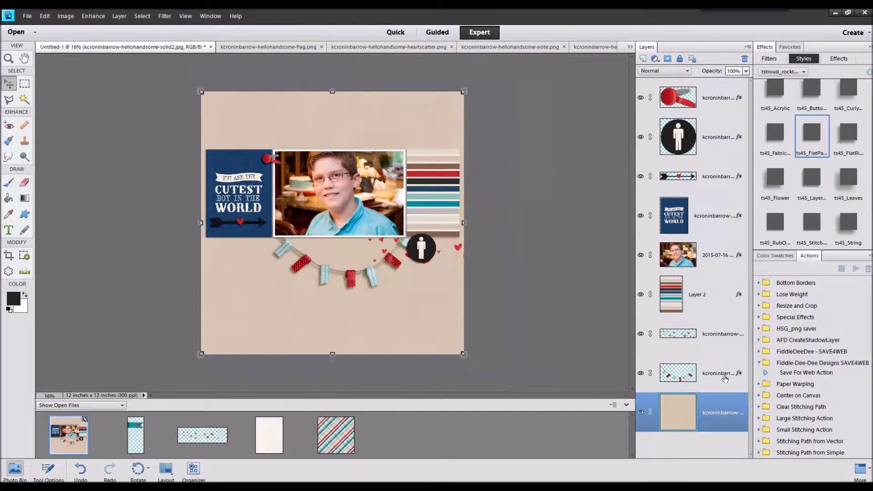
drag(331, 435, 340, 227)
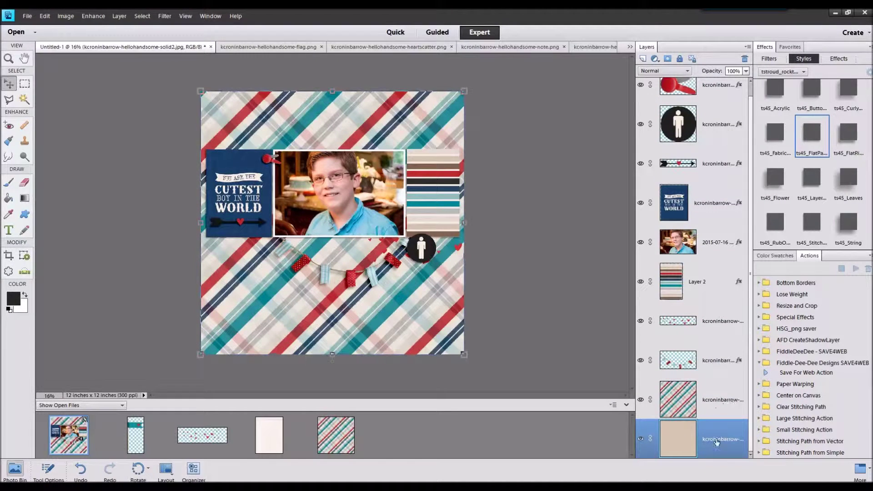
drag(715, 441, 708, 381)
click(463, 93)
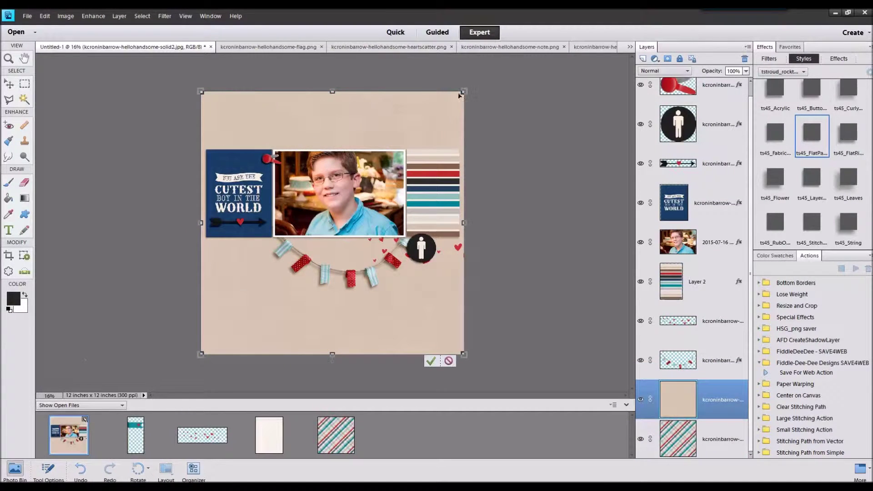
click(48, 469)
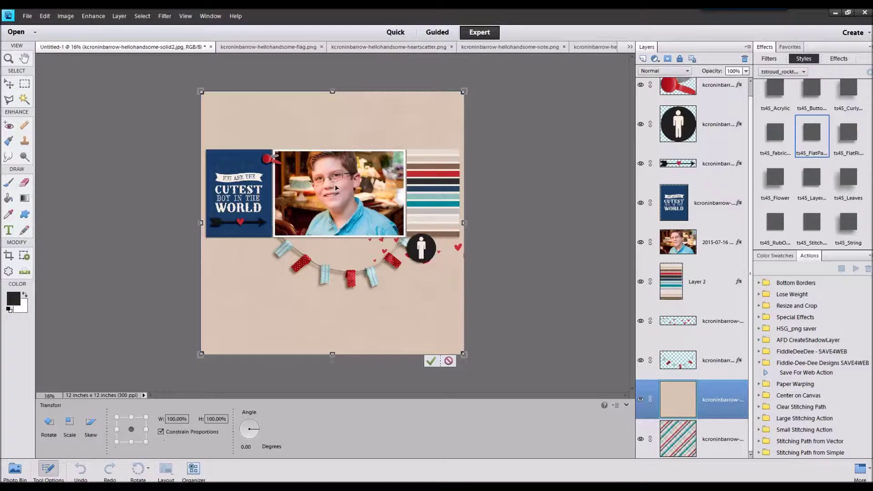
scroll(336, 188, up, 1)
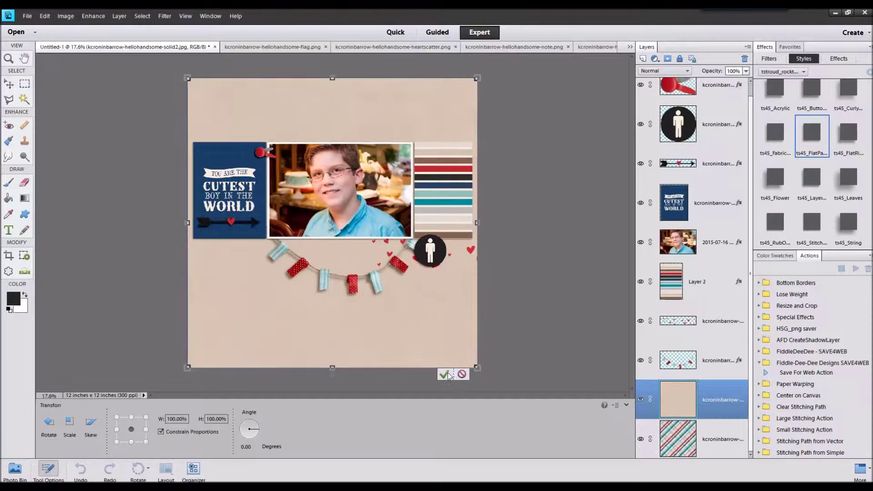
click(446, 374)
Scale the solid background paper to 98% with constrained proportions, leaving a narrow border around the page.
scroll(383, 211, up, 2)
key(ctrl+minus)
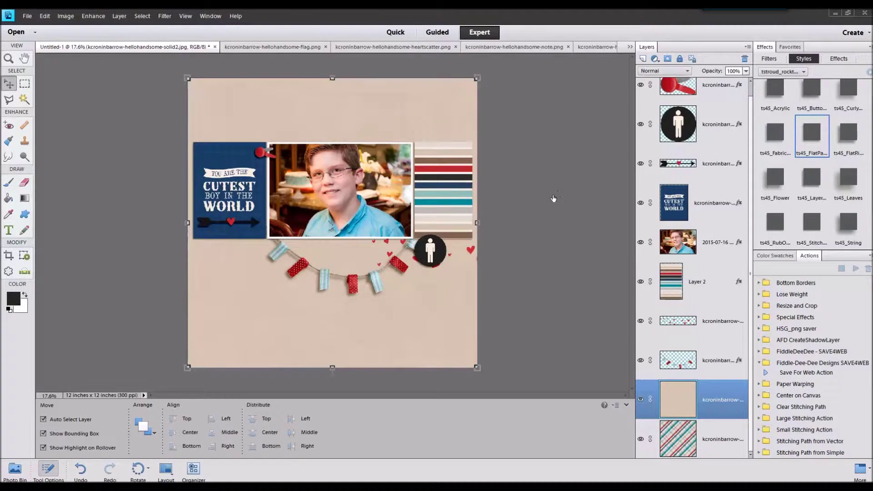
scroll(553, 198, down, 1)
scroll(553, 199, up, 2)
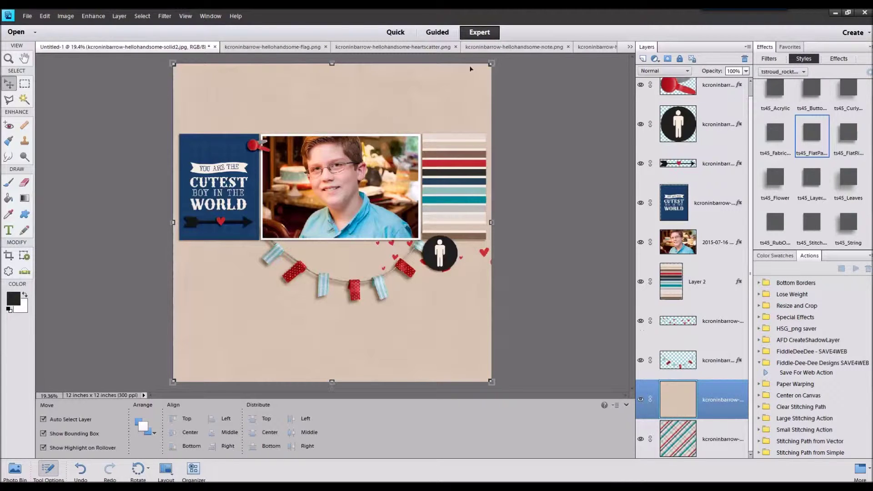
click(491, 63)
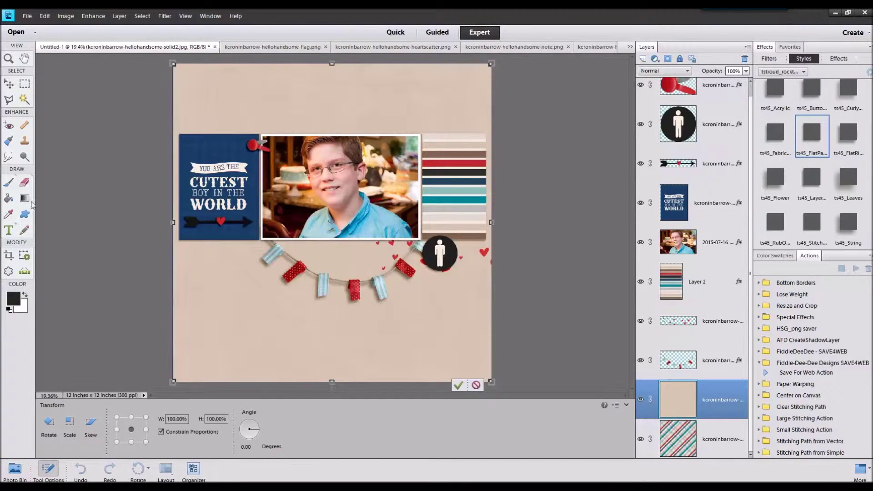
click(178, 419)
text(97)
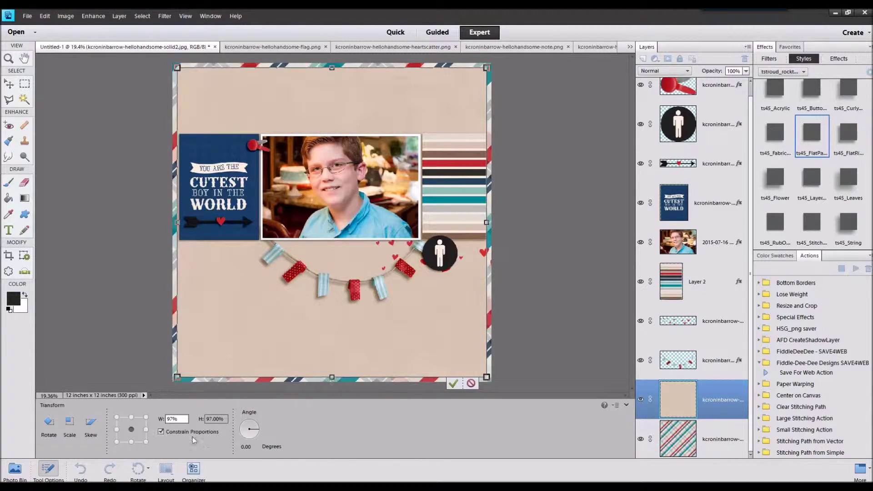
drag(181, 419, 144, 408)
text(98)
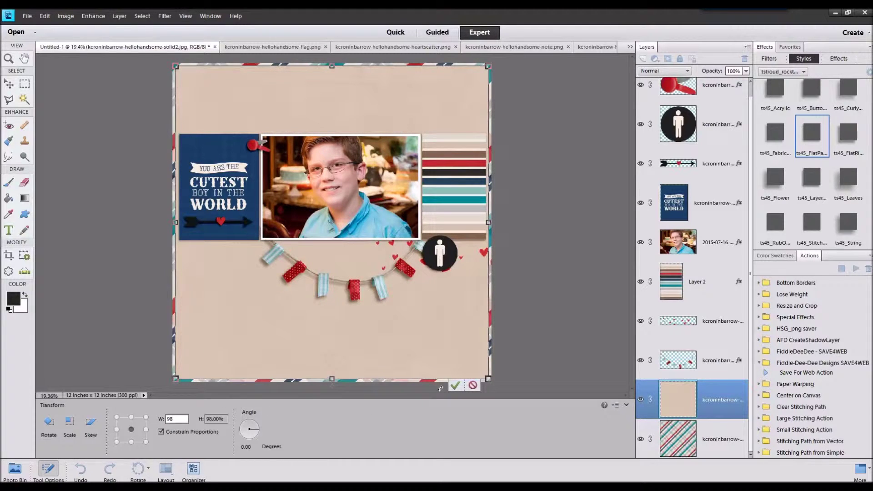
click(455, 385)
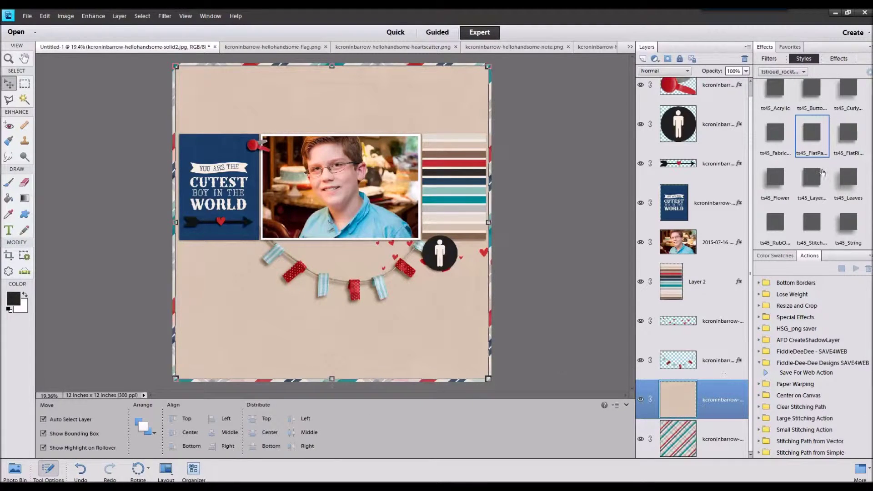
Delete the plaid paper layer beneath the solid background paper.
right_click(708, 435)
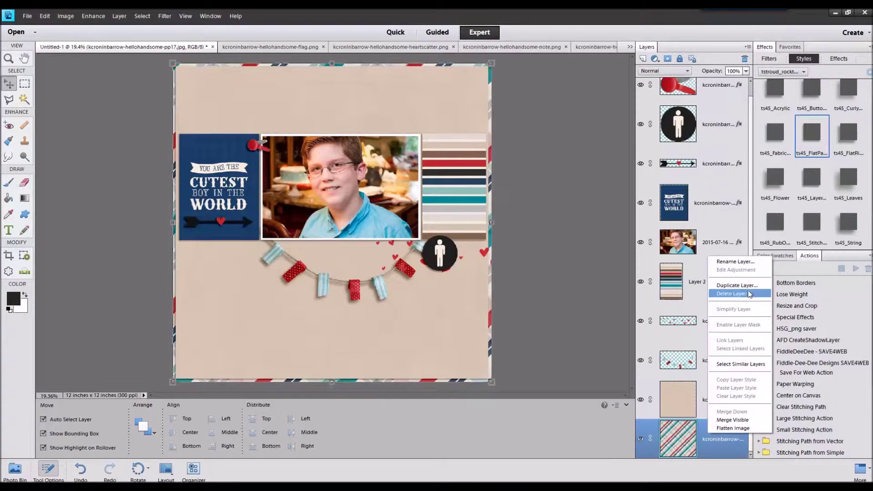
click(749, 294)
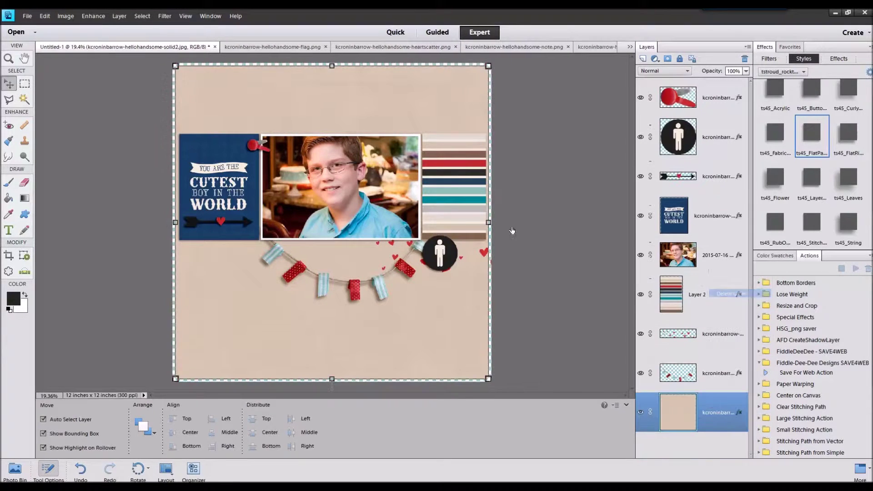
Undo the deletion of the plaid paper beneath the solid background and reselect the solid paper layer.
click(45, 16)
click(50, 26)
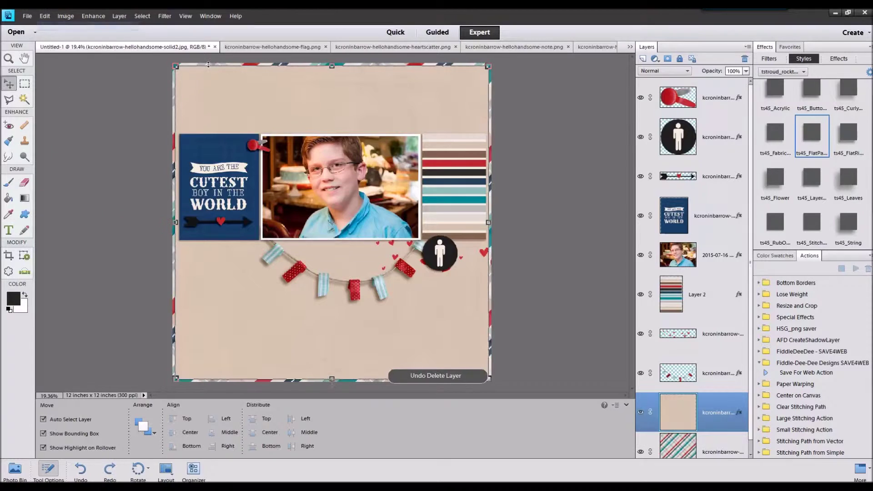
click(713, 433)
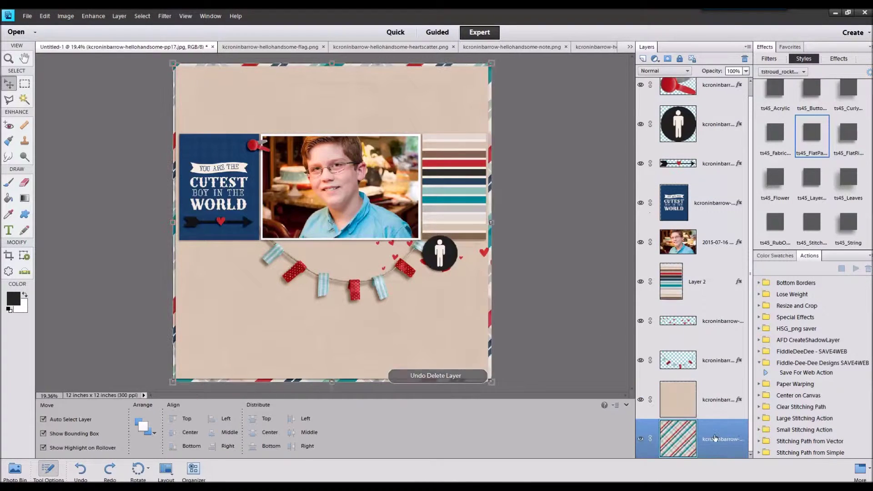
click(712, 413)
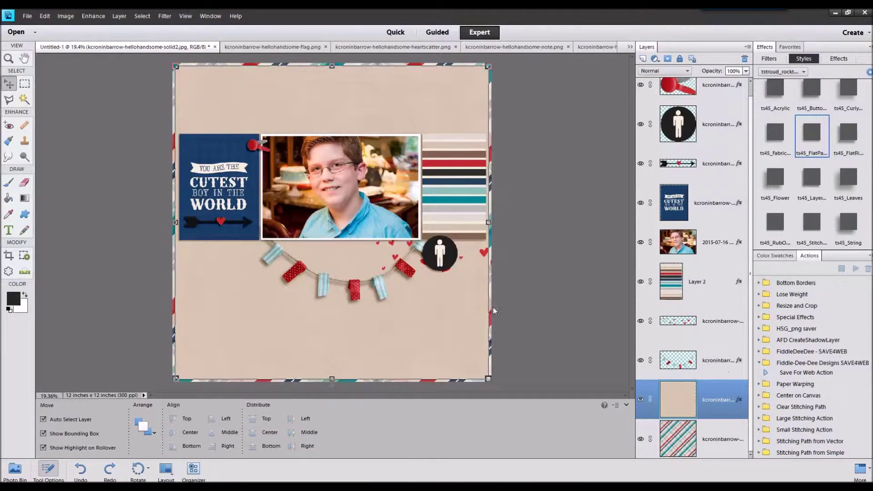
Close all the open kit images, keeping only the Untitled-1 scrapbook page open.
click(15, 469)
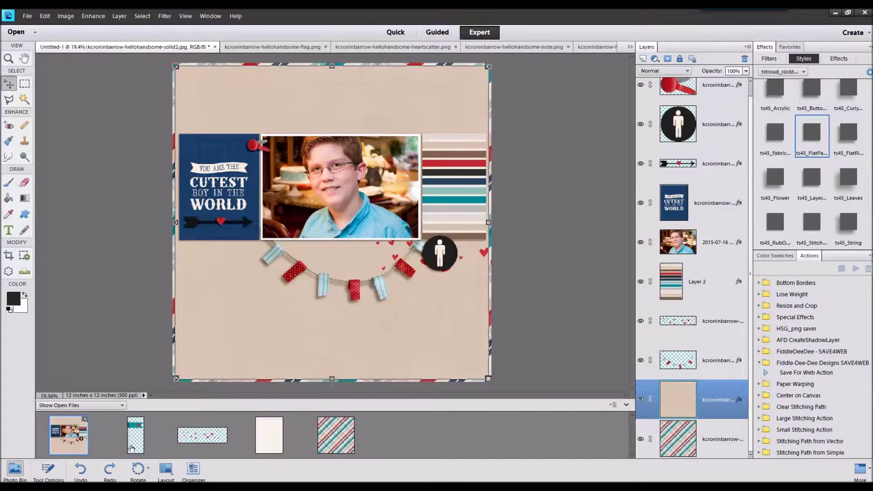
click(131, 448)
right_click(352, 447)
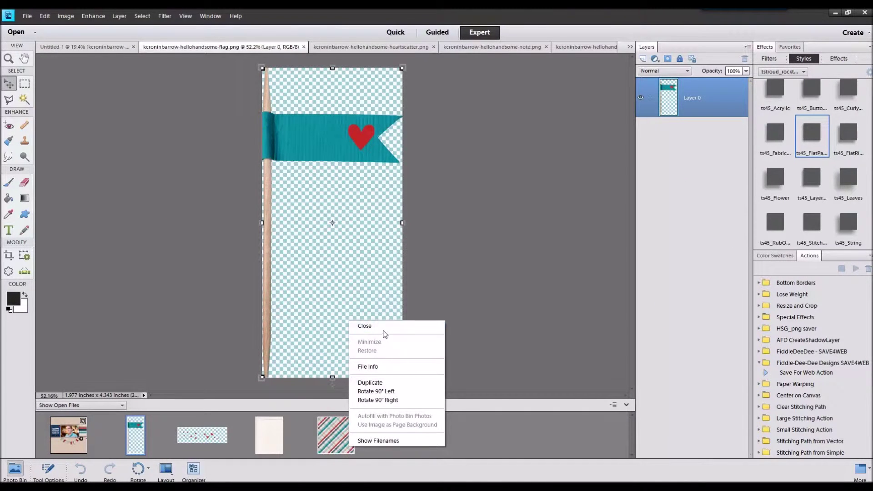
click(356, 324)
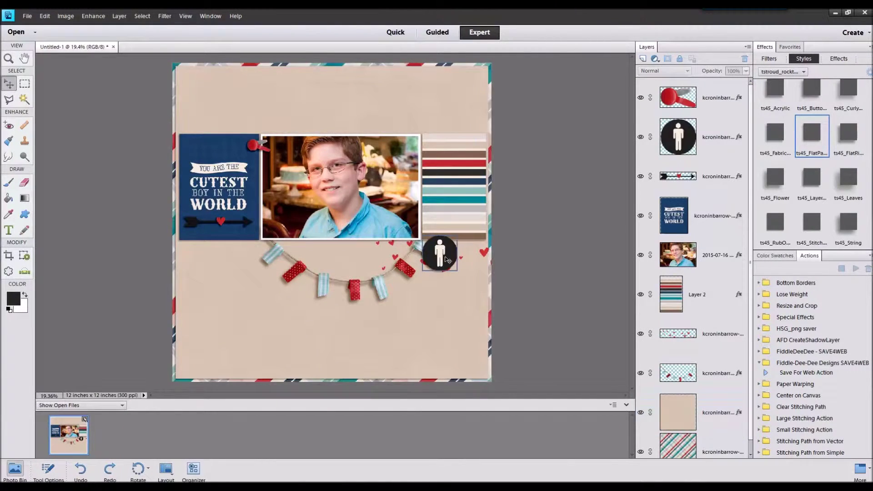
Add kcroninbarrow-hellohandsome-frame4.png to the page behind the card and photo, with its layer beneath the banner.
click(408, 269)
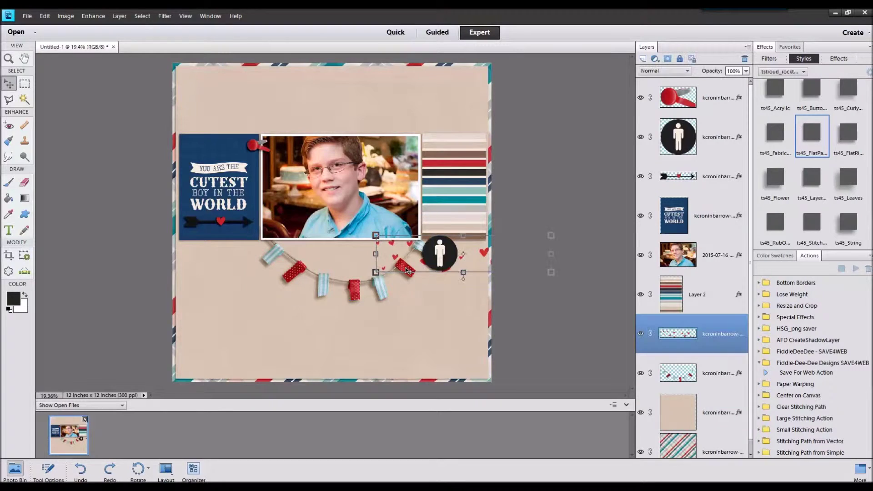
click(381, 287)
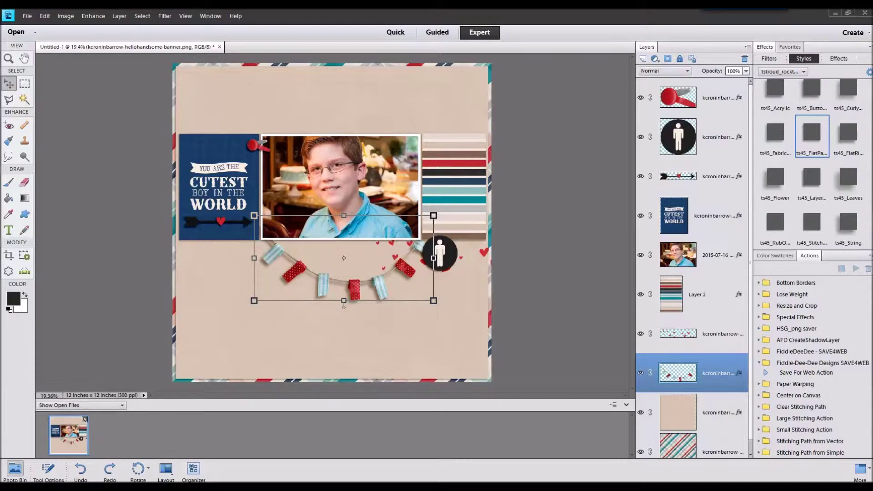
drag(635, 328, 526, 450)
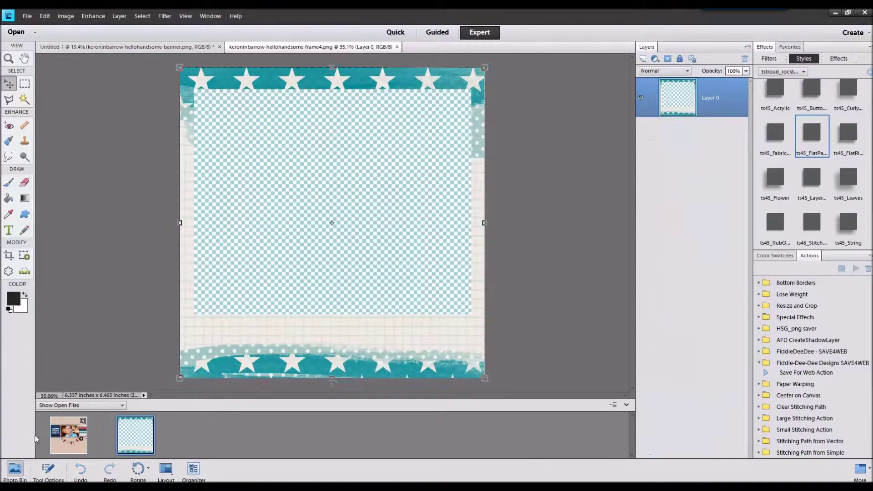
double_click(58, 440)
drag(132, 440, 277, 226)
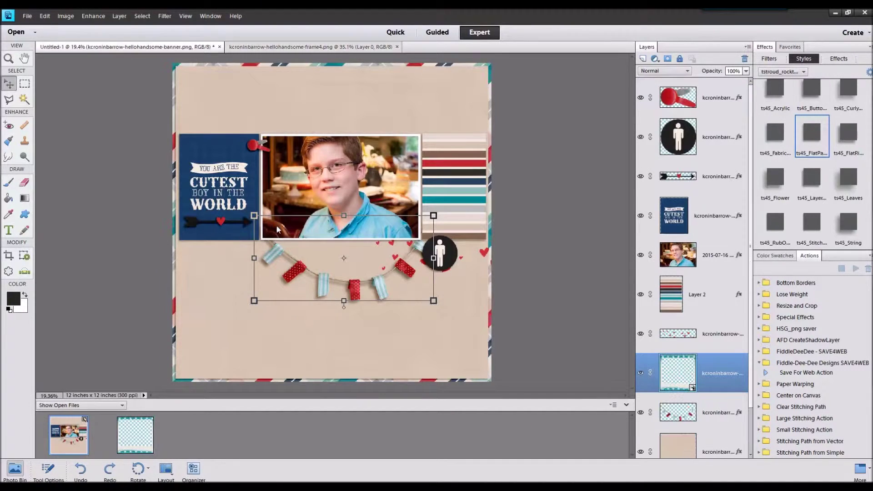
drag(330, 294, 267, 267)
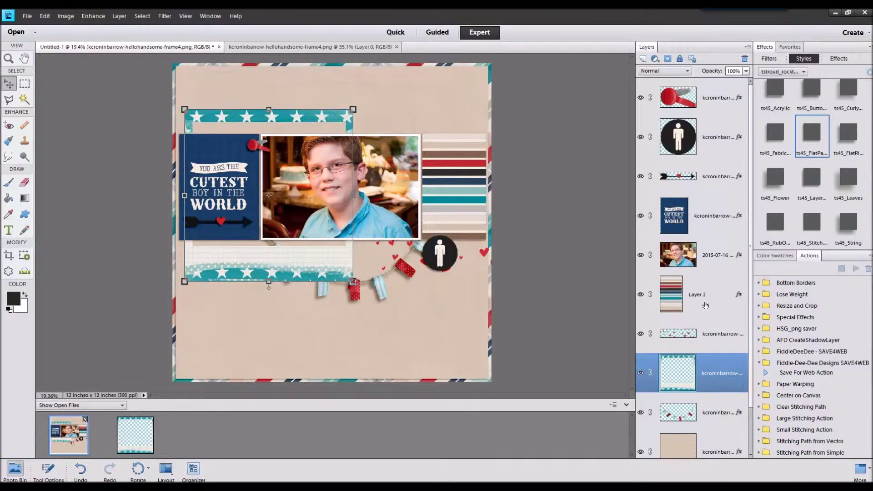
drag(711, 369, 702, 341)
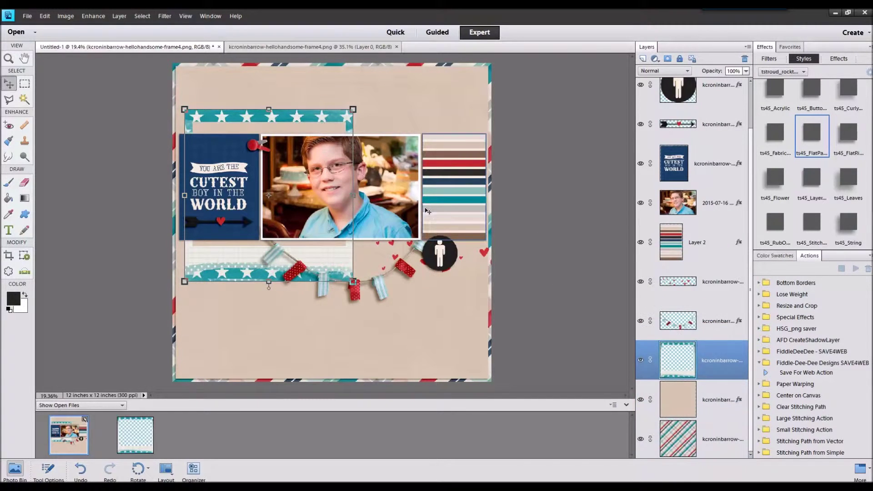
Apply the ts45_FlatPa… style to the starred frame and scale it down so narrow bands show above and below the card and photo.
double_click(806, 138)
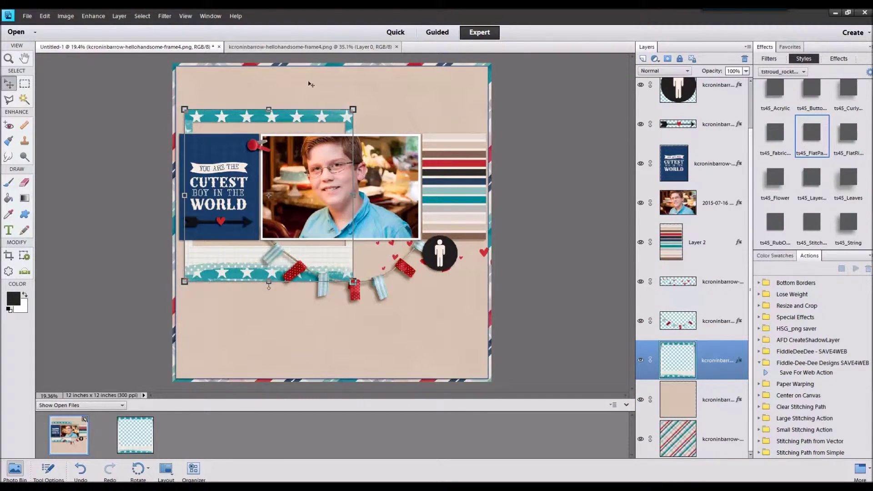
drag(353, 109, 330, 133)
drag(303, 166, 304, 150)
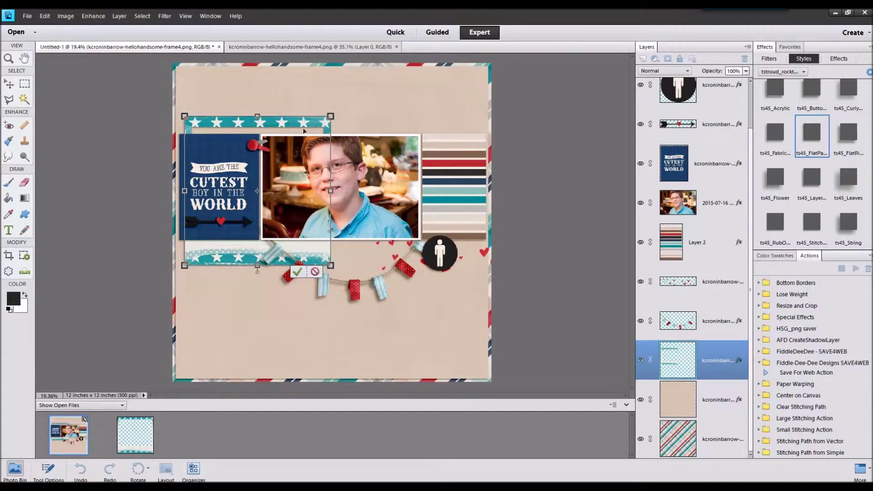
drag(330, 116, 301, 146)
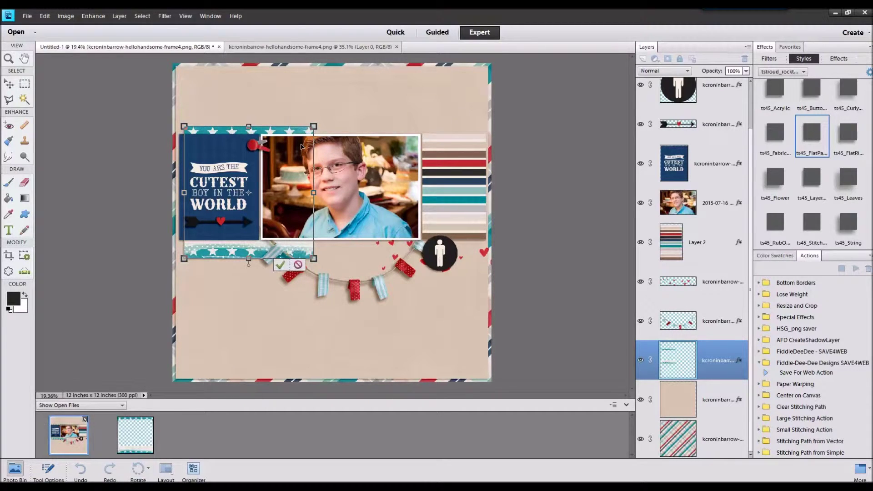
click(280, 265)
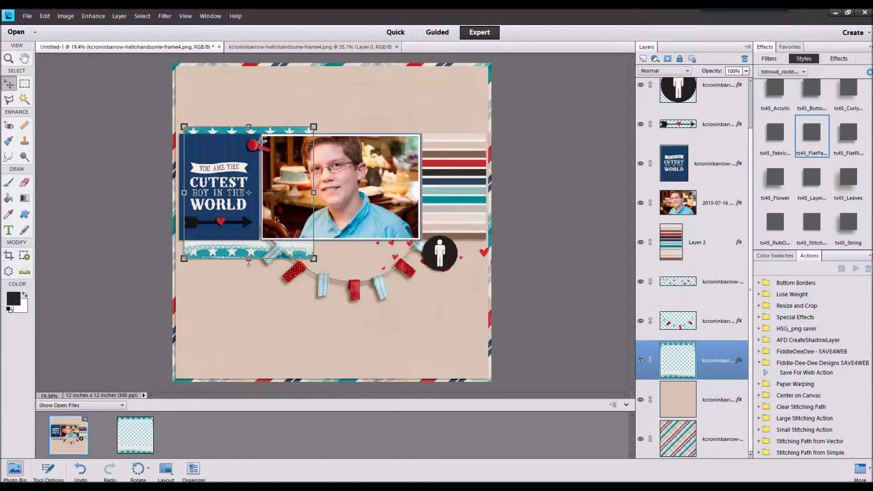
Move the red pin to the blue card's upper-left corner and the round boy sign onto the middle of the striped paper.
click(233, 153)
drag(233, 153, 201, 134)
click(203, 152)
drag(440, 261, 454, 196)
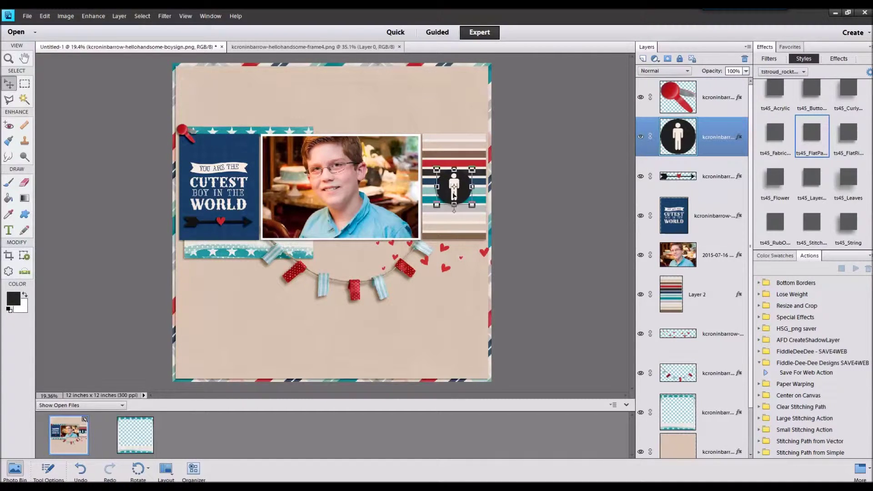
Delete the banner layer from the scrapbook page.
click(424, 253)
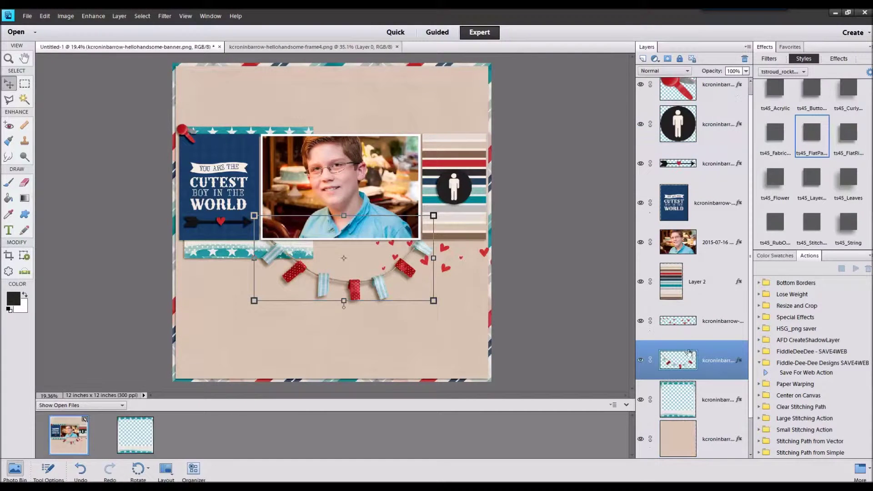
right_click(705, 359)
click(727, 218)
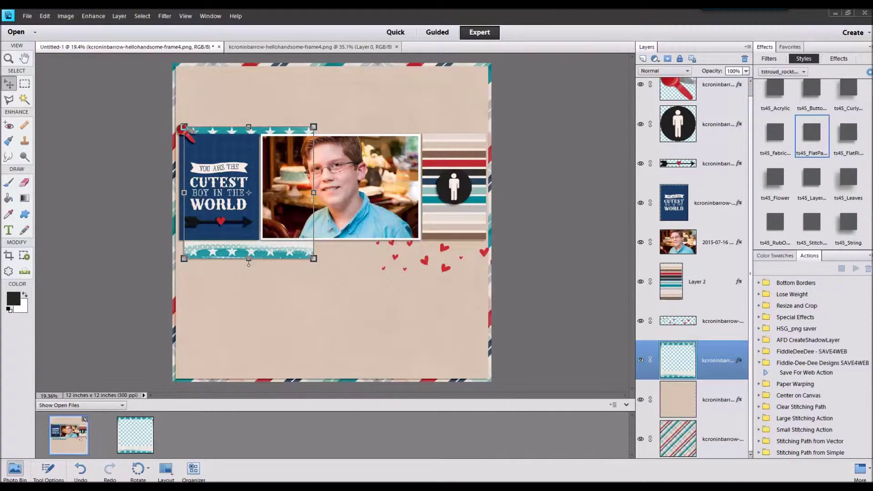
Add kcroninbarrow-hellohandsome-heart.png to the page behind the photo's lower edge, and hide its layer.
drag(726, 244, 550, 414)
drag(91, 384, 276, 311)
drag(340, 237, 399, 167)
drag(453, 93, 235, 108)
drag(248, 77, 209, 105)
click(208, 147)
drag(373, 114, 346, 221)
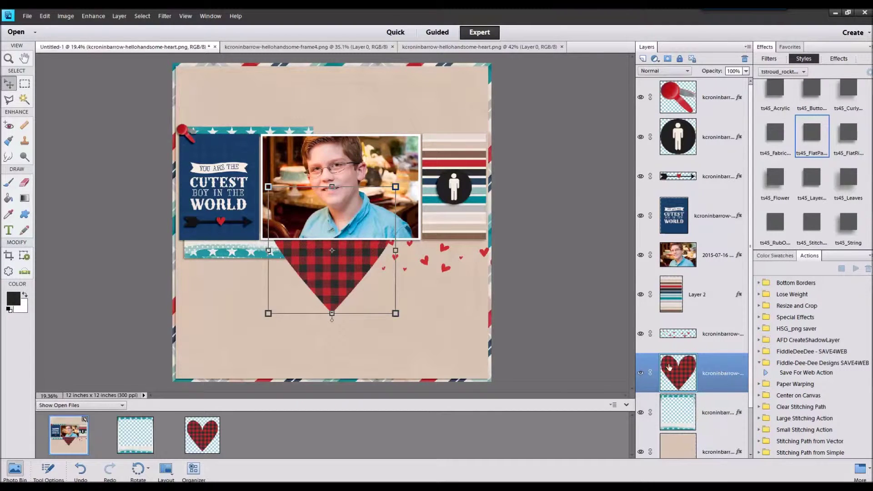
click(642, 374)
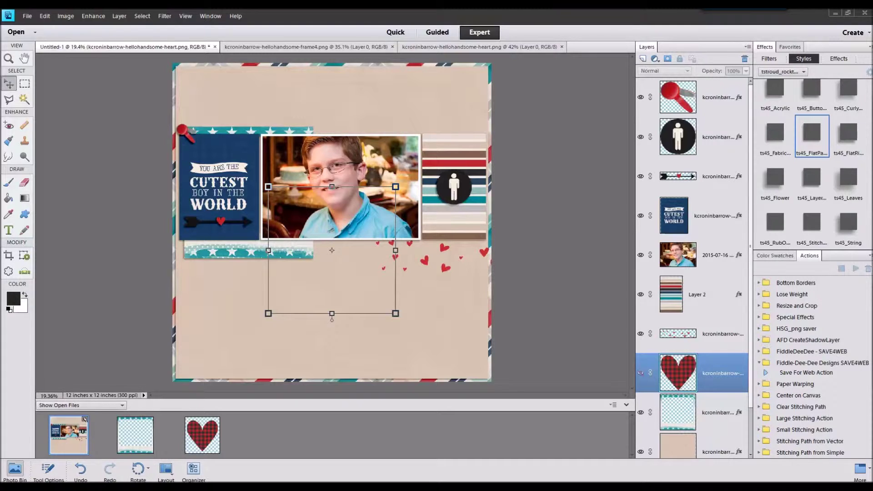
Add kcroninbarrow-hellohandsome-ithinkyourecute.png to the empty area of the page below the photo.
drag(522, 263, 378, 430)
double_click(84, 422)
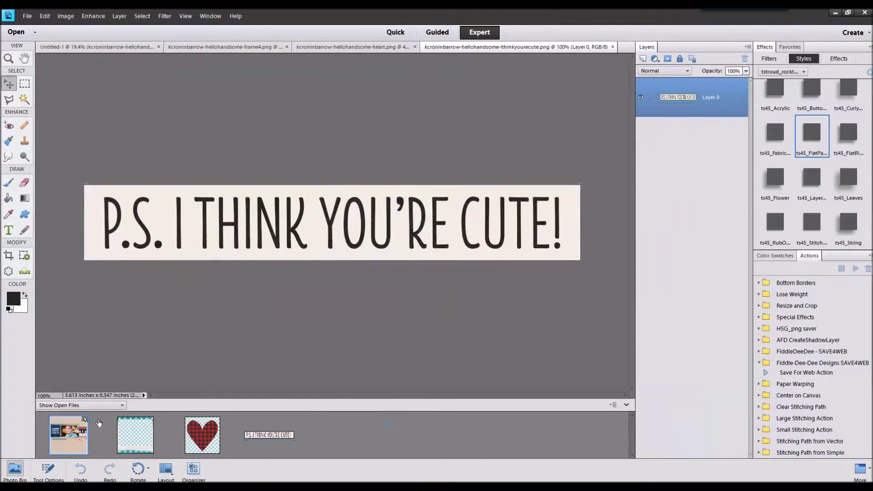
drag(269, 435, 368, 297)
Copy only the "I THINK YOU'RE CUTE!" part of the word strip to a new layer and delete the original strip layer.
click(24, 87)
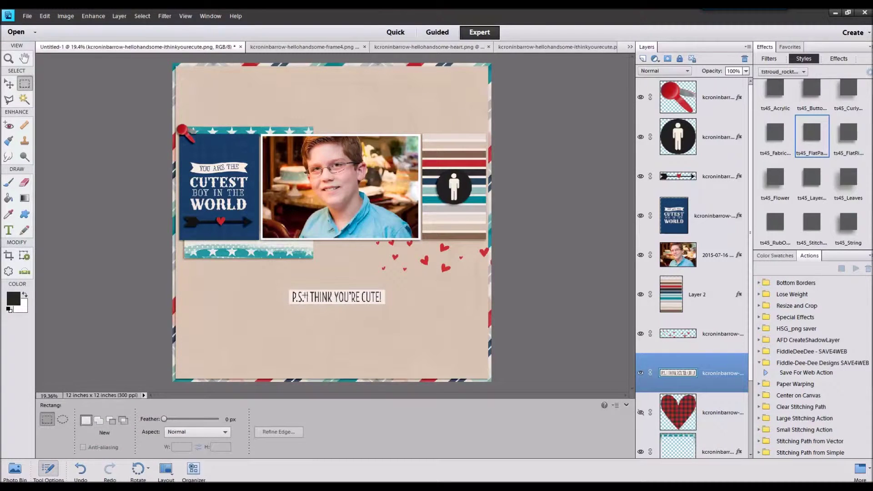
drag(338, 323, 395, 311)
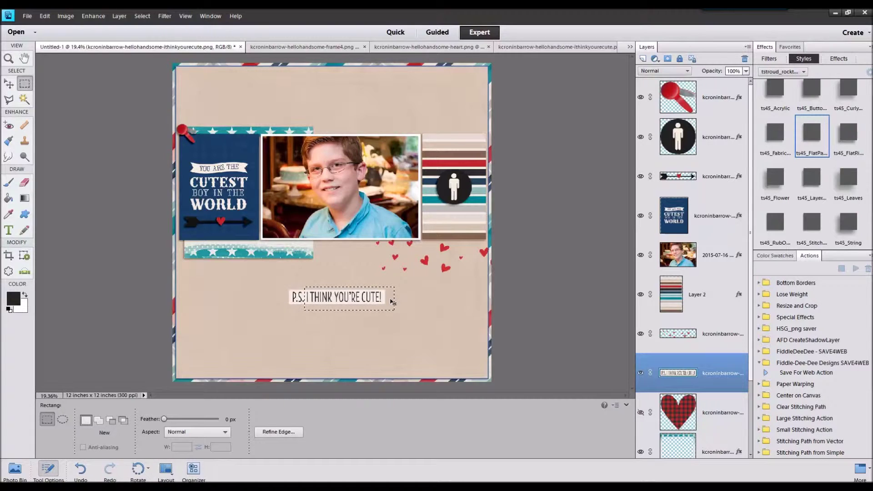
key(ctrl+j)
right_click(699, 414)
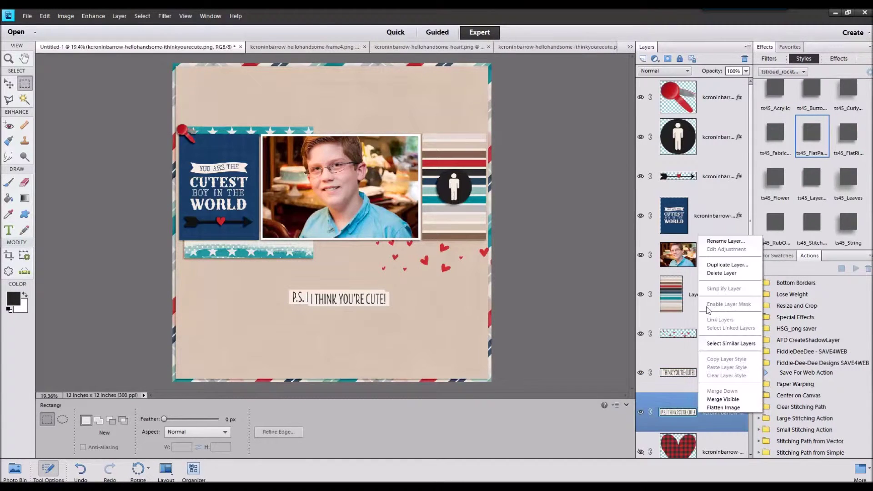
click(715, 275)
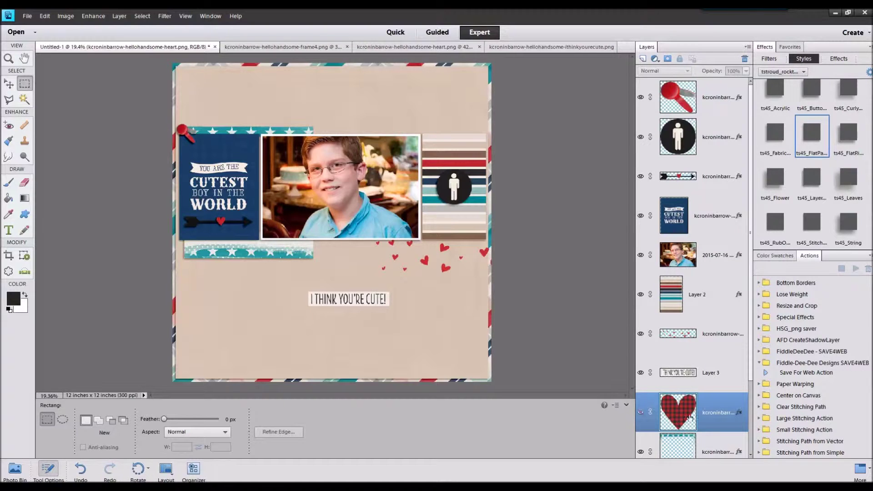
Apply the ts45_FlatPa… style to the trimmed word strip and place it over the striped paper's lower edge, layered above the boy sign.
click(704, 379)
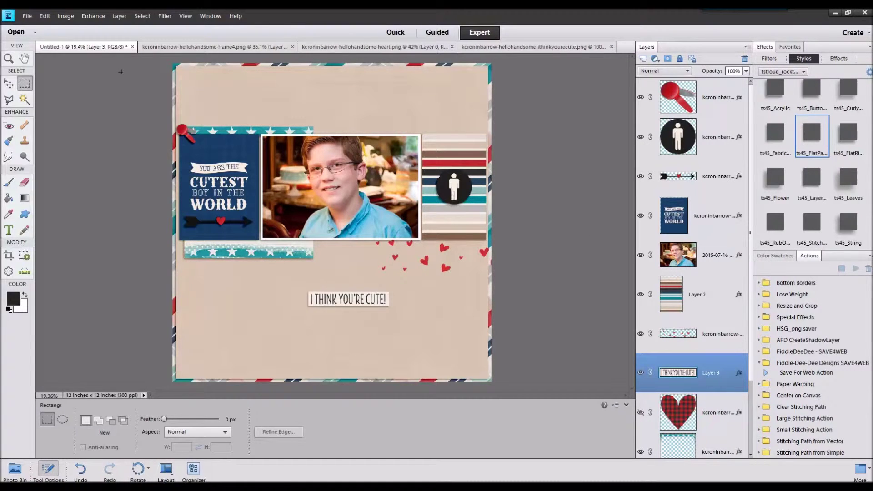
click(9, 84)
drag(358, 299, 456, 241)
drag(702, 373, 689, 132)
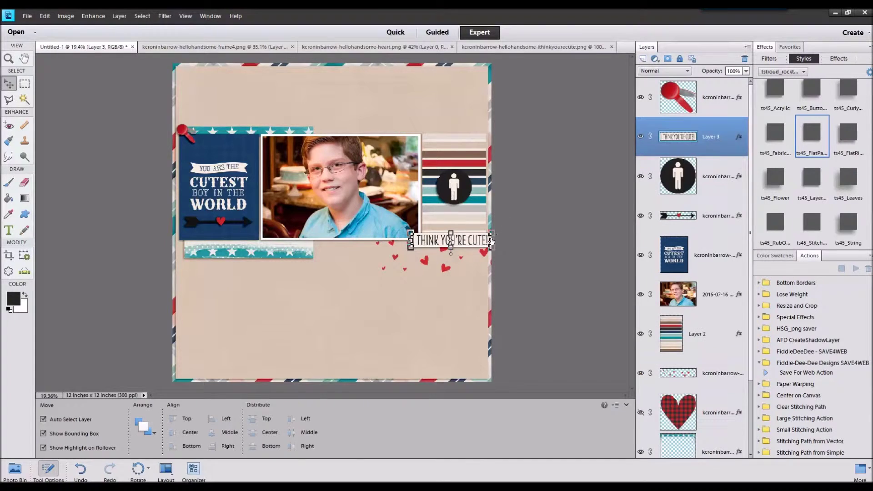
Reposition the word strip over the lower edges of the card and photo, aligned with the starred frame's right end.
drag(485, 230, 484, 209)
drag(484, 229, 483, 248)
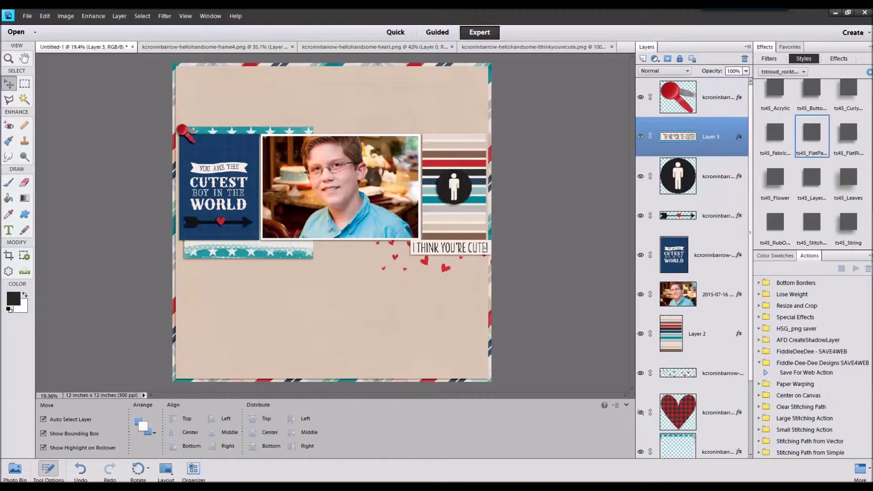
drag(484, 248, 306, 240)
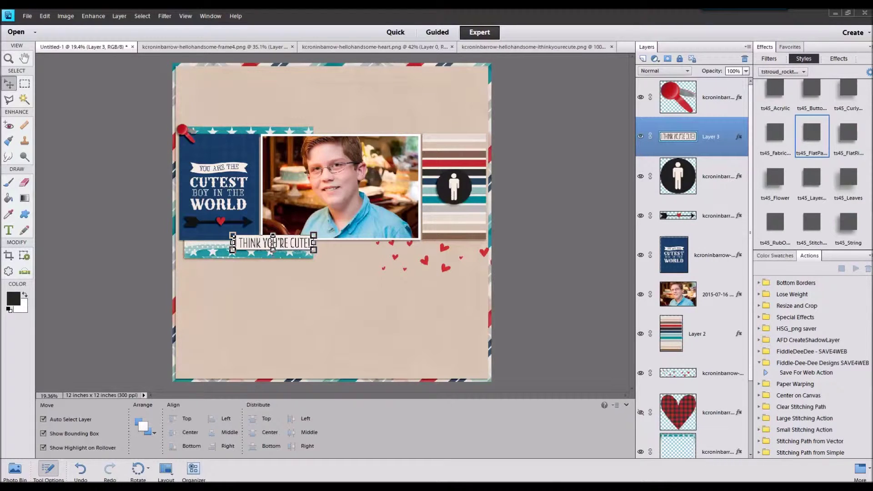
Add kcroninbarrow-hellohandsome-mrcutie.png to the page and place it over the top edge of the blue card, beside the pin.
drag(605, 302, 531, 412)
click(15, 470)
click(68, 434)
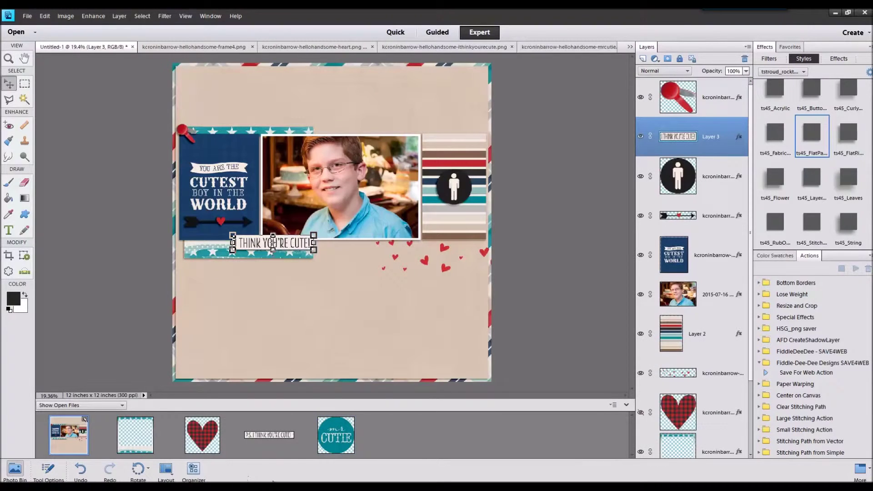
drag(336, 445, 238, 136)
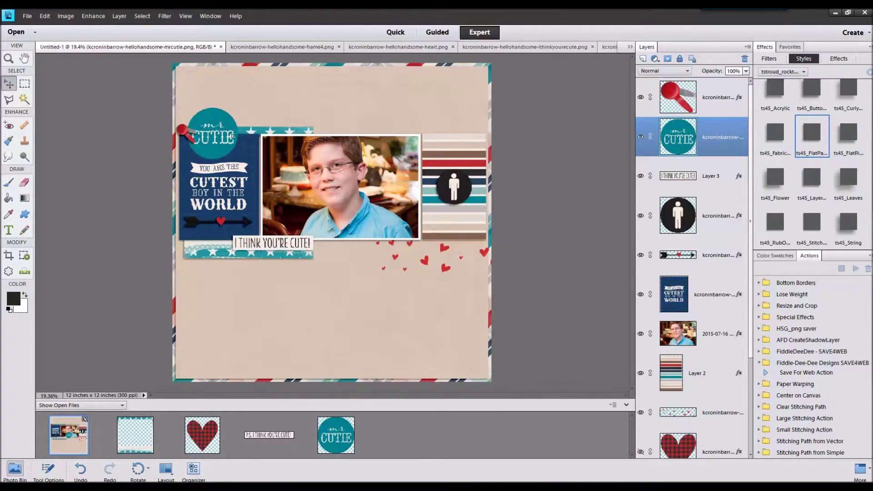
click(235, 135)
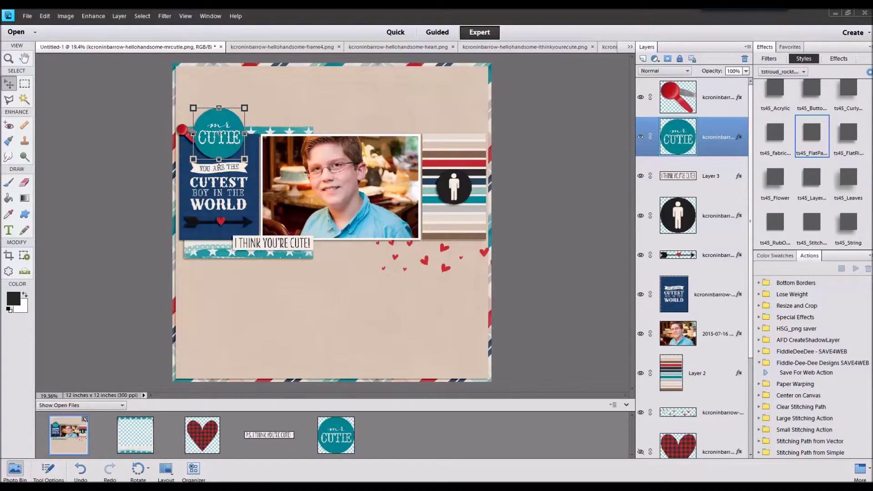
Open the paint embellishments and add kcroninbarrow-hellohandsome-patternpaint1.png directly above the solid paper layer, behind the tops of the card and photo.
mouse_move(469, 349)
mouse_down()
mouse_move(440, 451)
mouse_move(429, 441)
mouse_up()
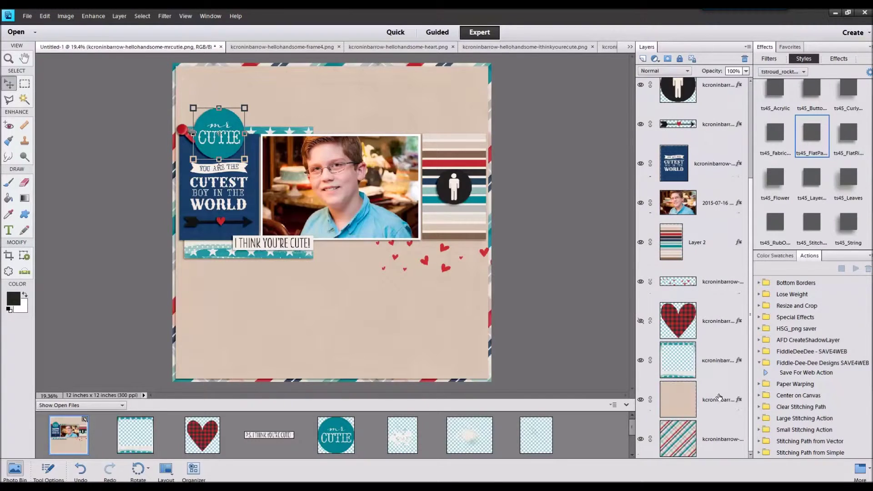
click(718, 397)
scroll(528, 443, down, 1)
drag(151, 446, 330, 171)
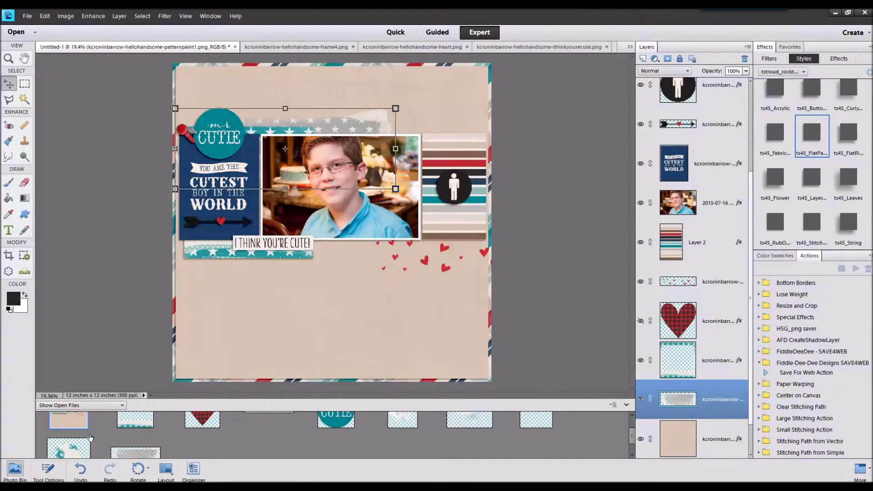
Layer paint splatters behind the card and photo: paintsplat4 at the top, paintsplat3 duplicated above and below, and paintsplat2 at the photo's lower edge.
drag(90, 437, 300, 201)
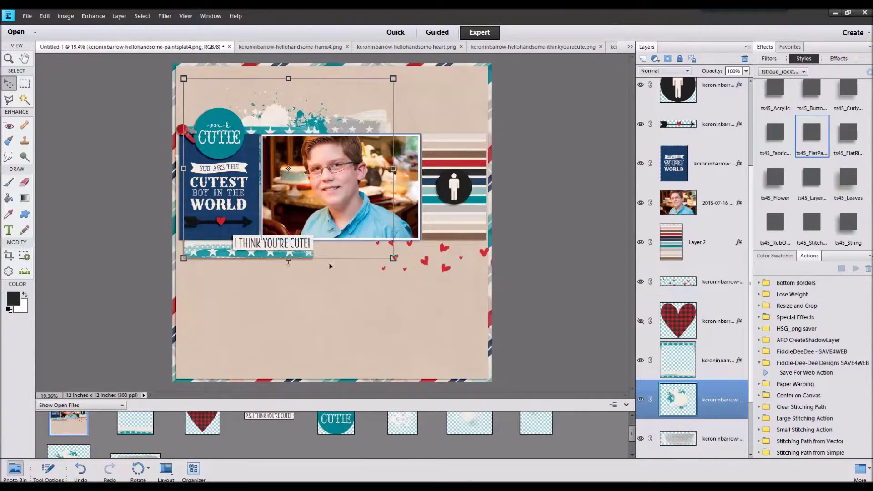
mouse_move(537, 420)
mouse_down()
mouse_move(325, 264)
mouse_move(284, 272)
mouse_move(341, 176)
mouse_up()
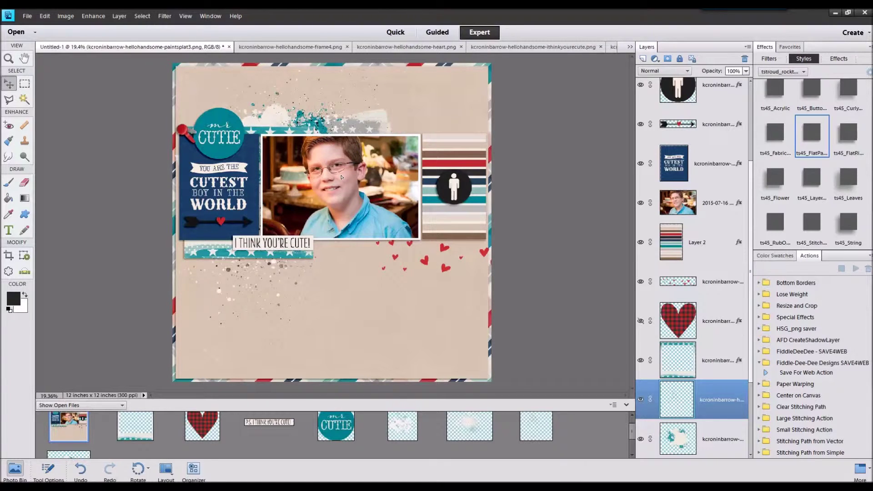
key(ctrl+j)
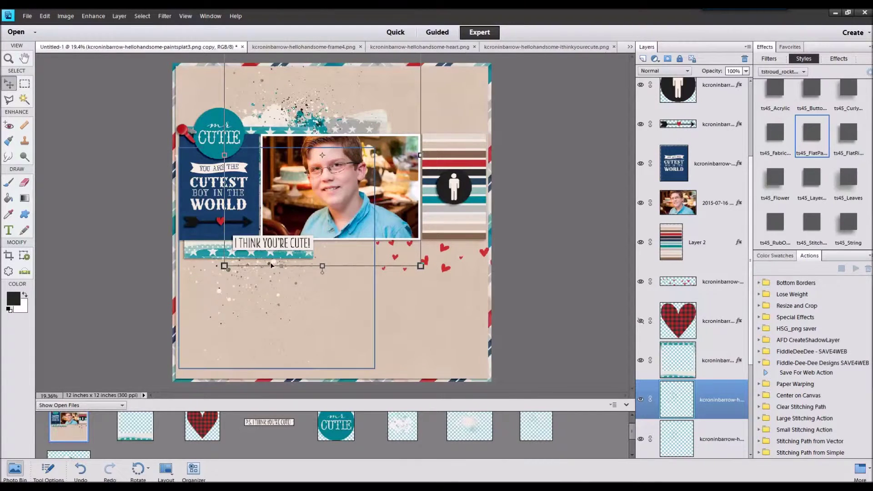
click(272, 265)
drag(479, 440, 357, 230)
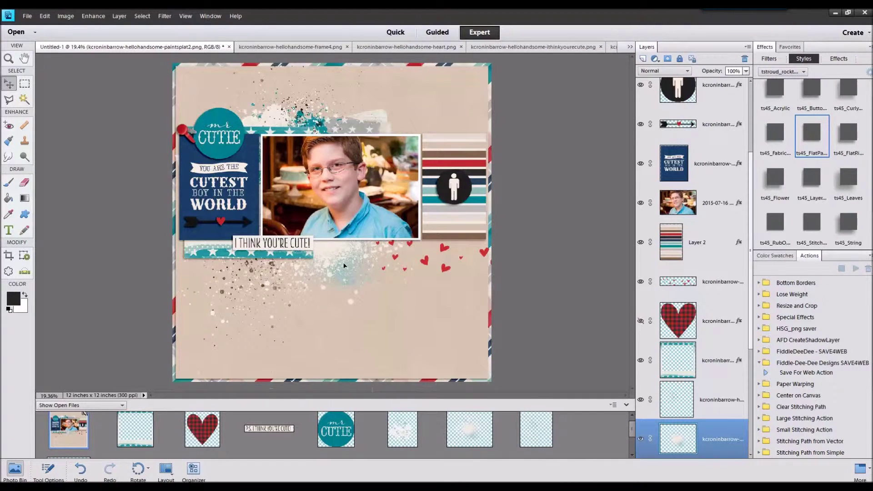
Try out kcroninbarrow-hellohandsome-paintsplat1.png behind the top of the blue card and delete its layer.
mouse_move(403, 429)
mouse_down()
mouse_move(378, 250)
mouse_move(448, 309)
mouse_move(513, 331)
mouse_move(314, 171)
mouse_move(252, 142)
mouse_up()
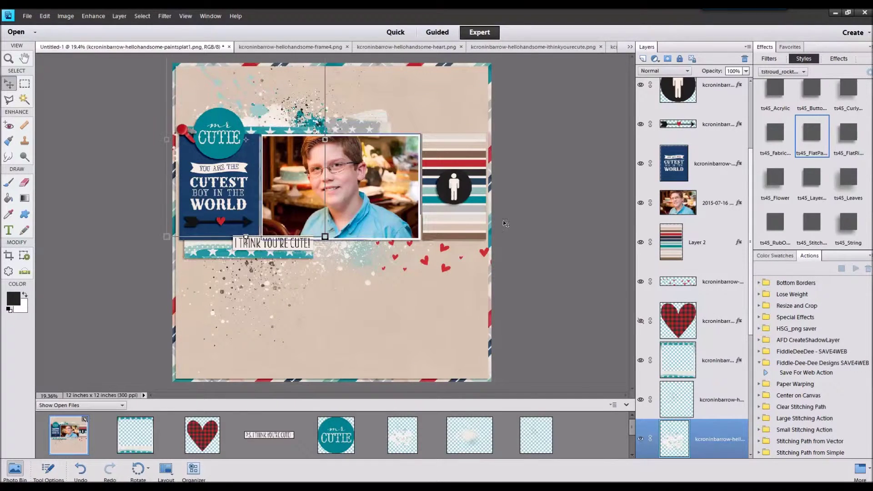
right_click(732, 440)
click(751, 295)
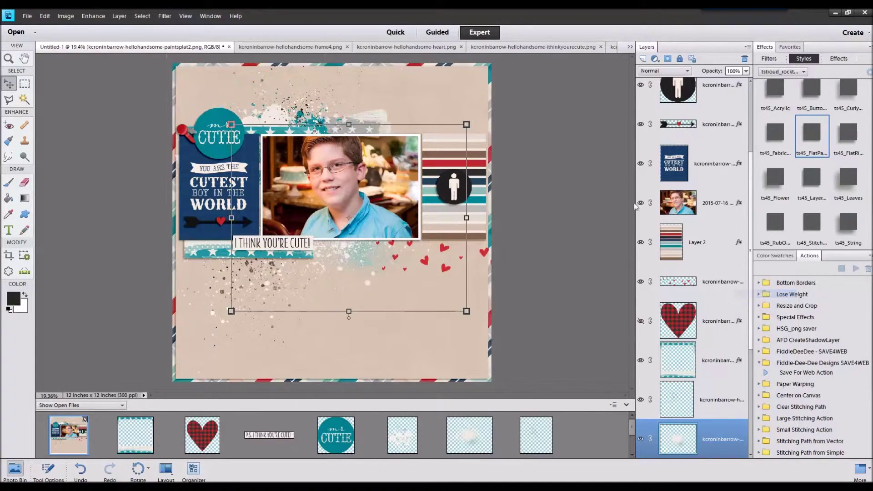
Close the used embellishment files from the starred frame through the paint splatters, leaving the scrapbook page, paintsplat4 and patternpaint1 open.
click(570, 145)
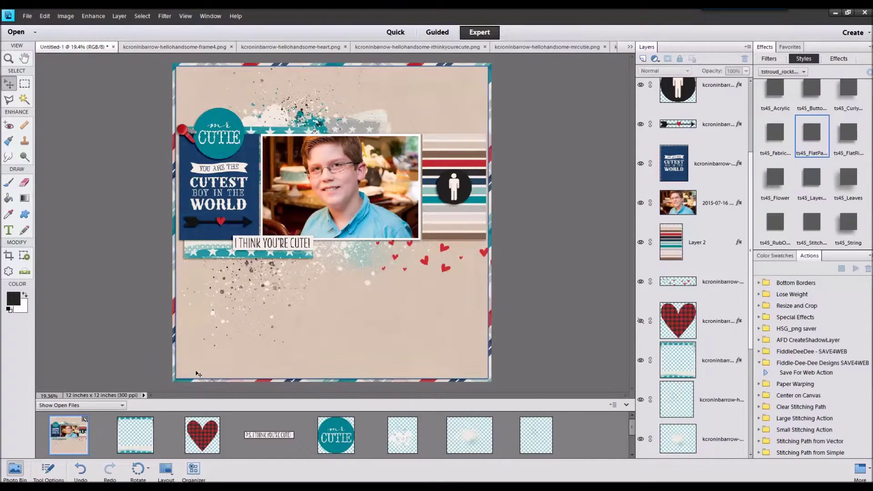
click(136, 430)
right_click(528, 440)
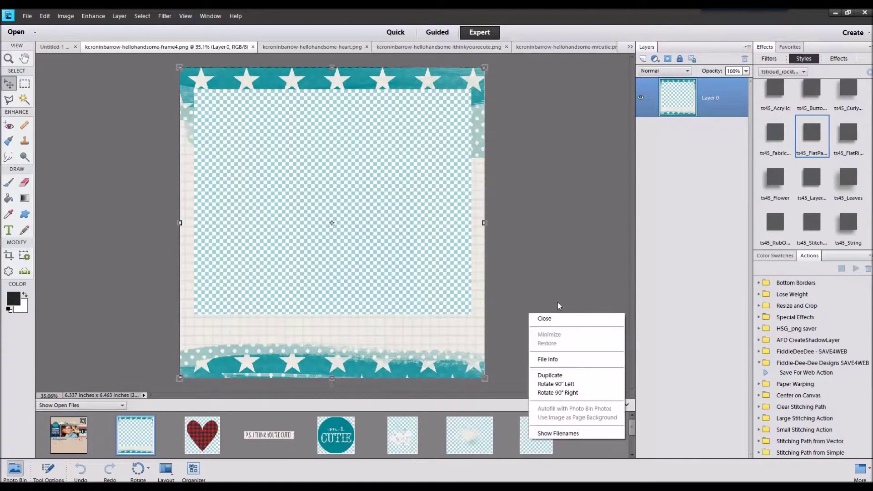
click(544, 318)
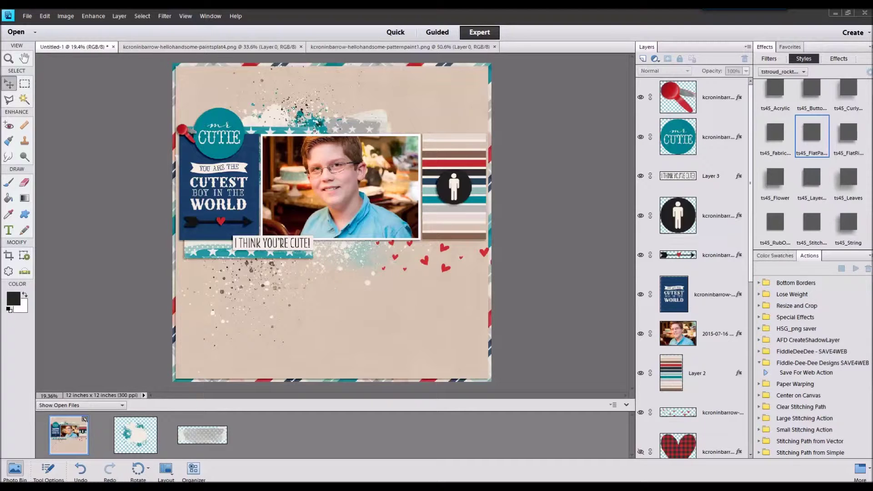
Open the five kcroninbarrow-hellohandsome button files, button1 to button5, and add each to the scrapbook page above the pin layer.
drag(720, 309, 393, 432)
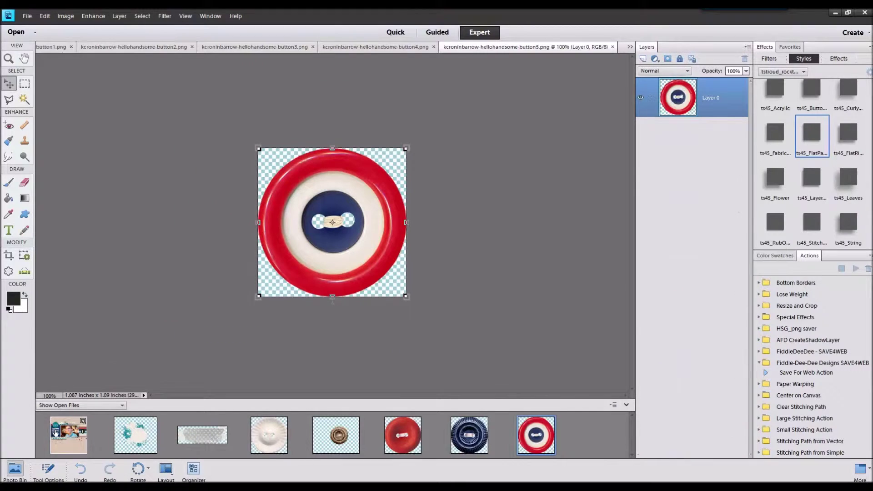
click(54, 434)
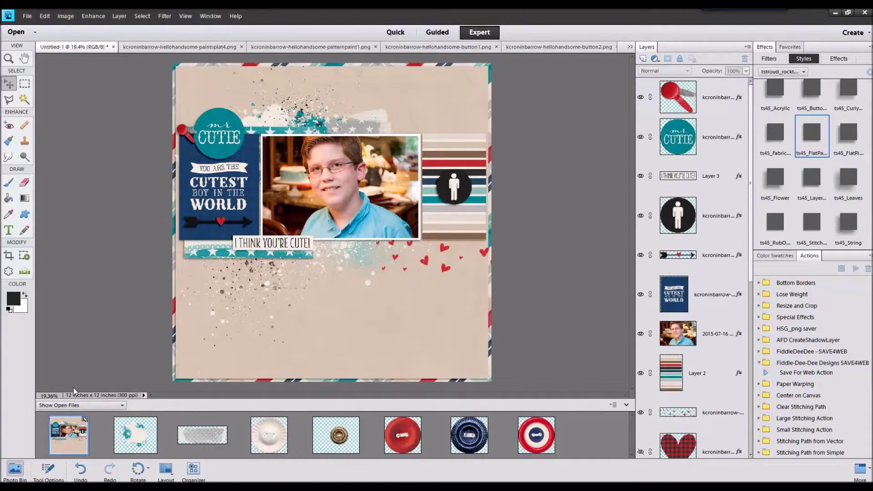
click(708, 114)
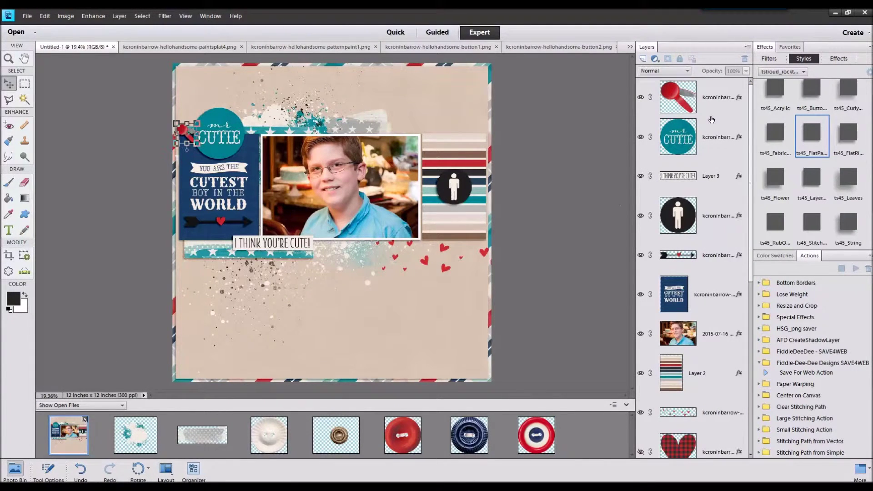
drag(269, 435, 323, 314)
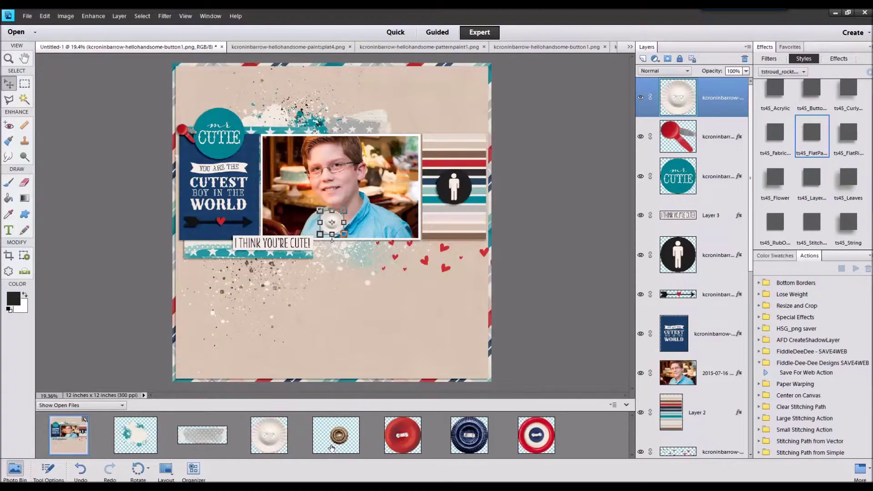
drag(335, 435, 325, 319)
drag(390, 442, 353, 320)
drag(469, 435, 352, 316)
drag(536, 435, 402, 293)
Close the paintsplat4, patternpaint1 and button1 source files.
click(146, 438)
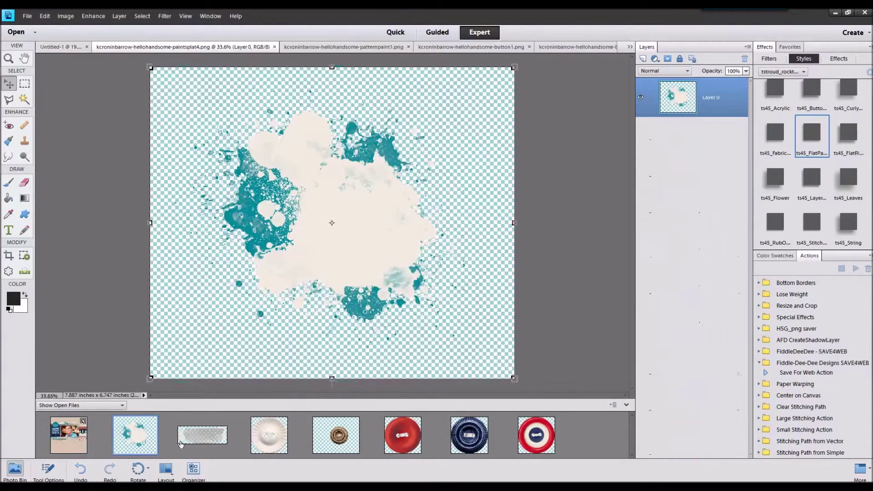
shift+click(259, 448)
right_click(258, 448)
click(278, 324)
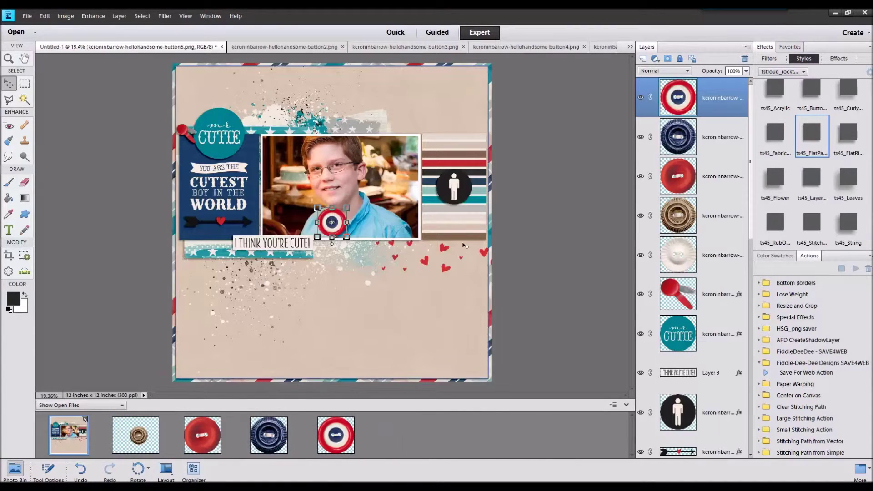
Apply a shadow style to all five button layers and scale them down together.
click(535, 208)
click(335, 222)
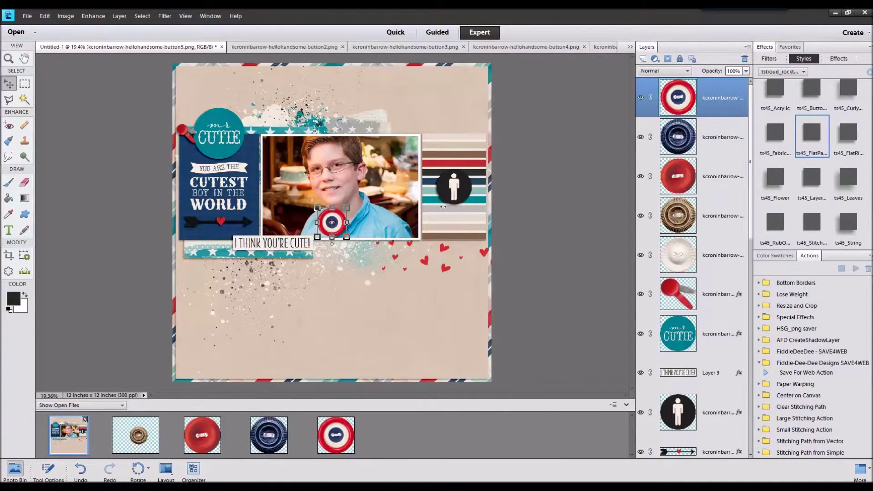
shift+click(720, 268)
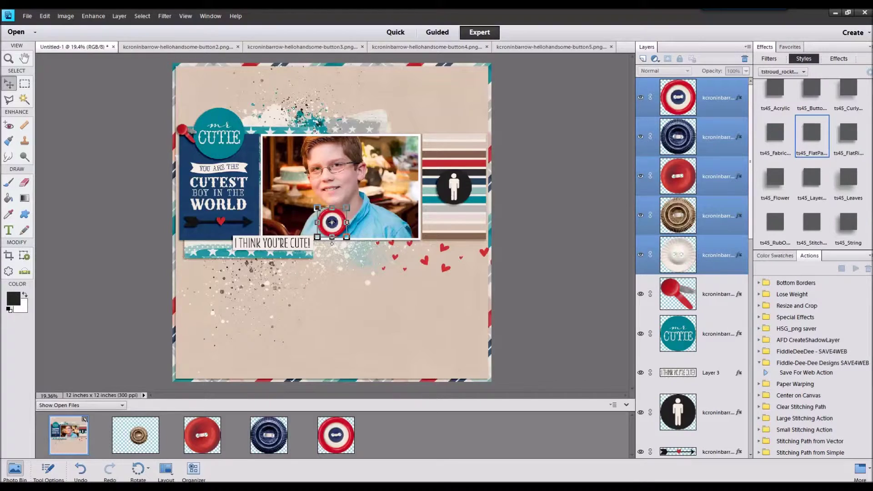
drag(347, 208, 334, 220)
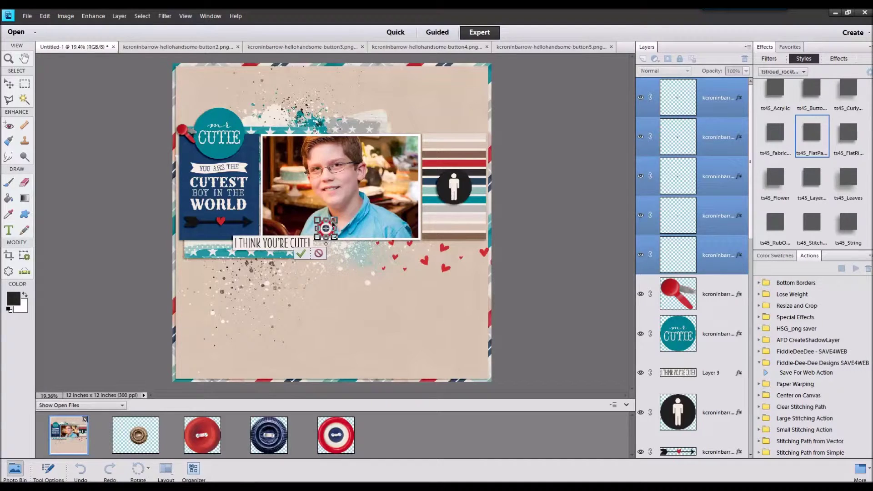
click(300, 254)
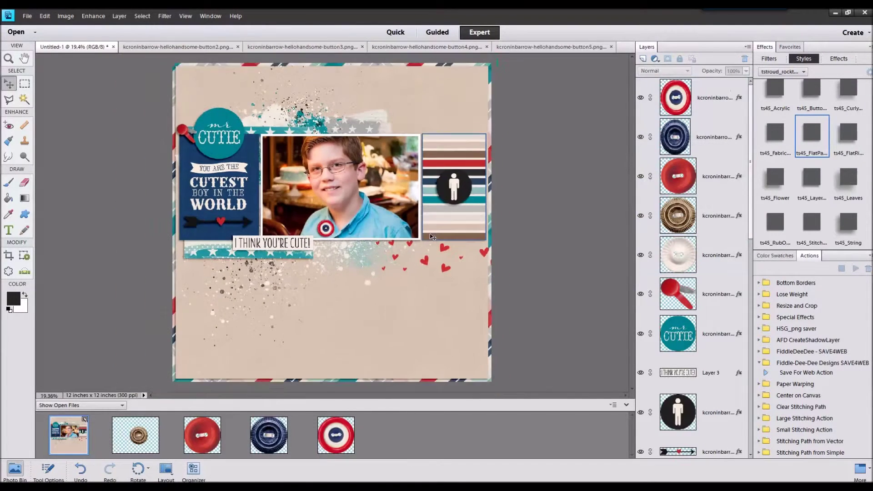
Cluster the red-white-blue, navy and red buttons around the lower right of the black boy sign.
drag(335, 235, 482, 211)
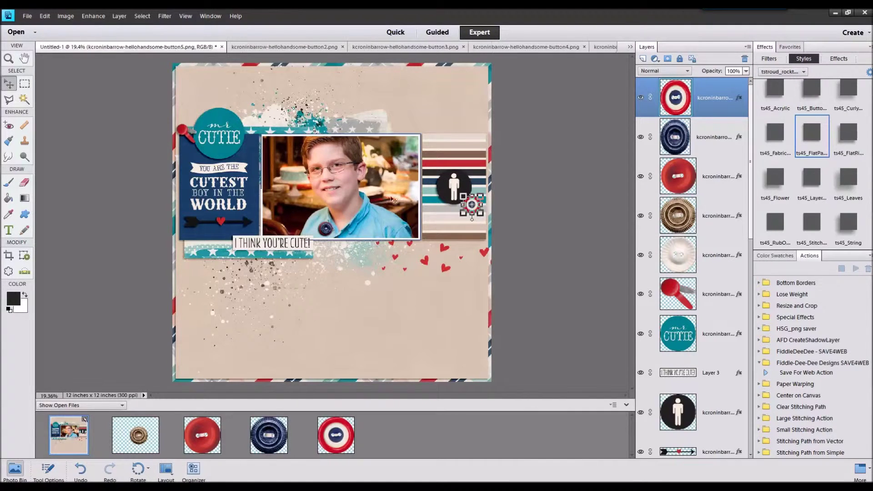
drag(325, 229, 453, 214)
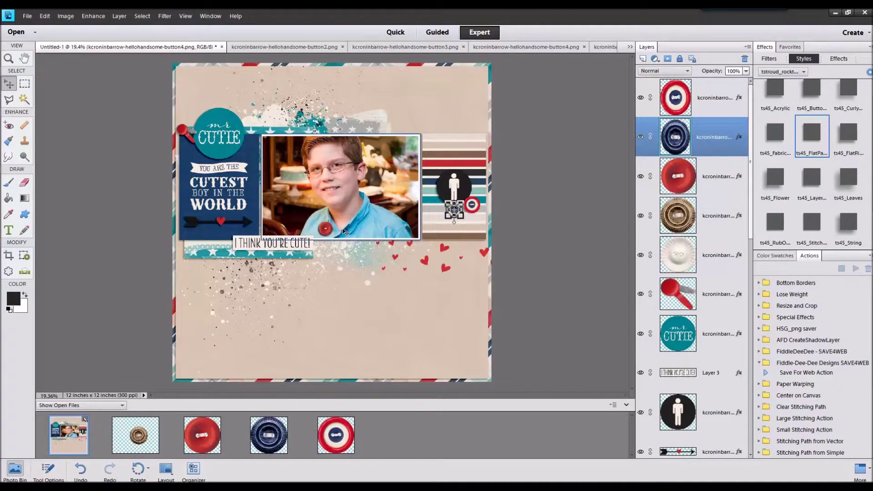
drag(329, 232, 474, 223)
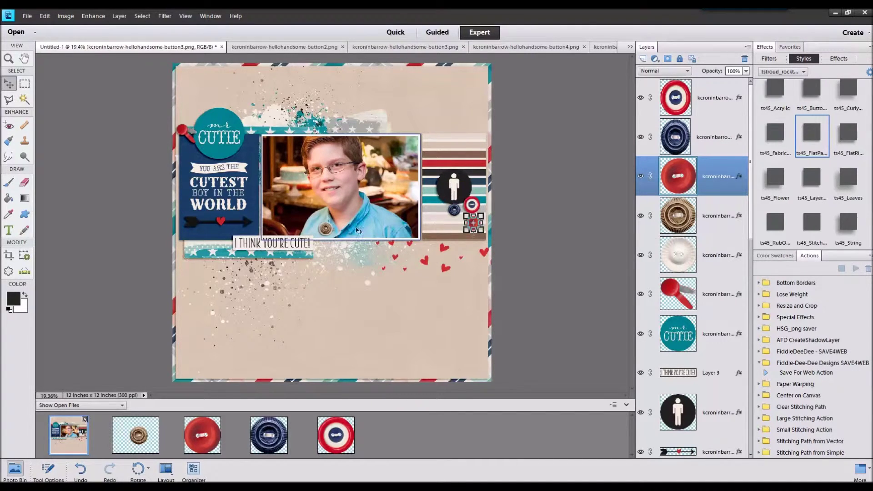
Place the bronze and white buttons at the upper left of the Mr Cutie circle, above the red pin.
drag(330, 231, 195, 119)
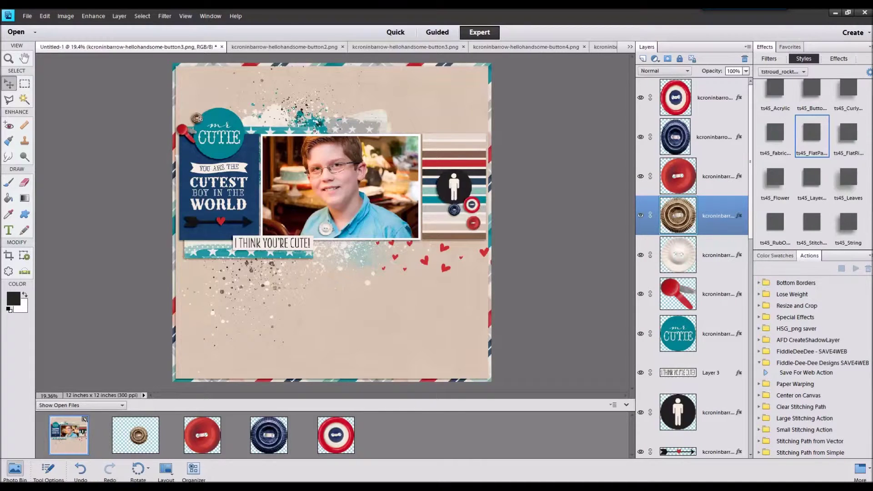
drag(329, 228, 188, 112)
click(522, 195)
click(363, 184)
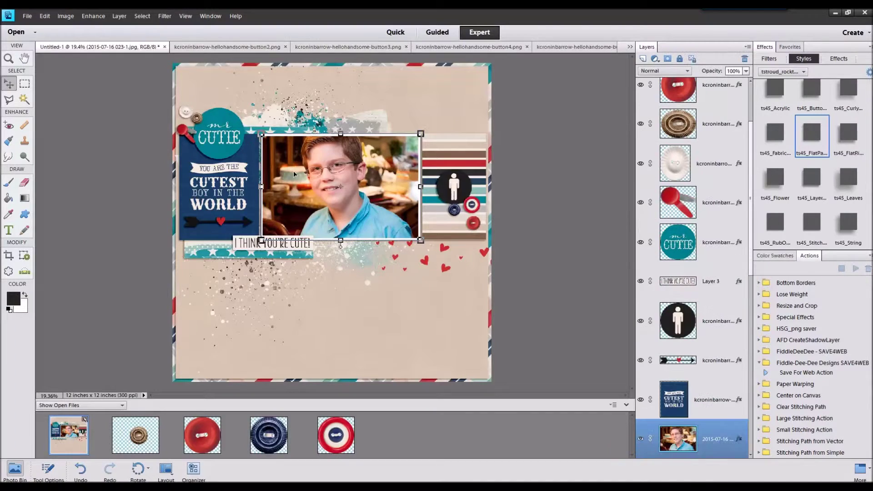
Close the four remaining button source files.
scroll(294, 173, up, 5)
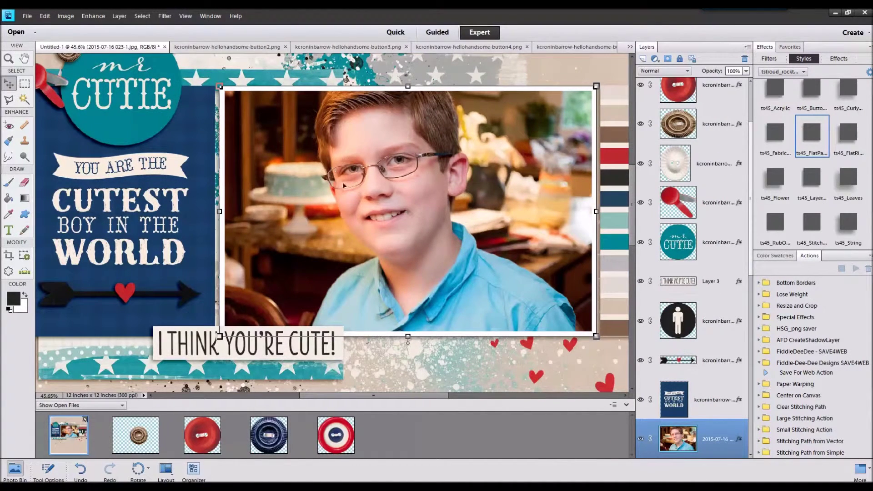
scroll(443, 213, down, 5)
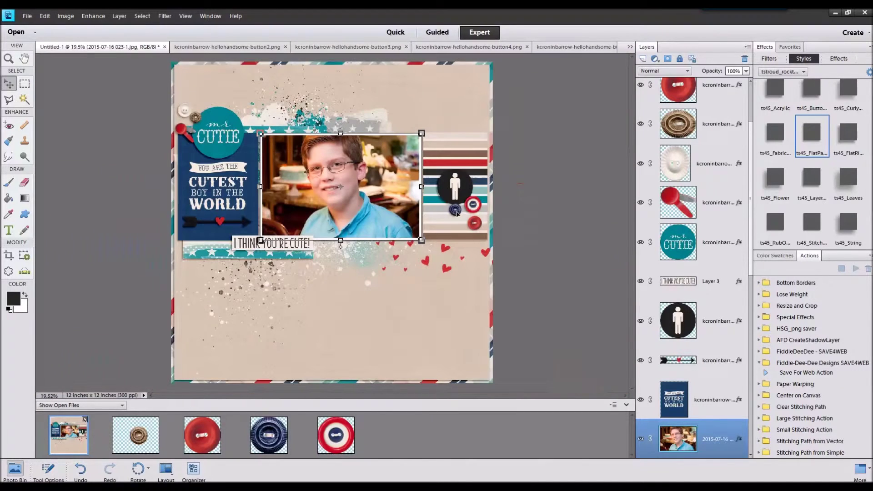
click(144, 430)
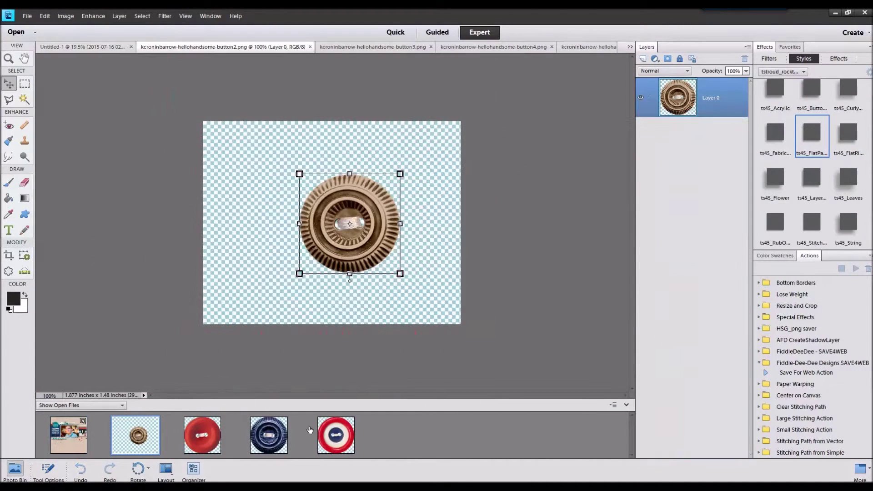
right_click(340, 435)
click(345, 308)
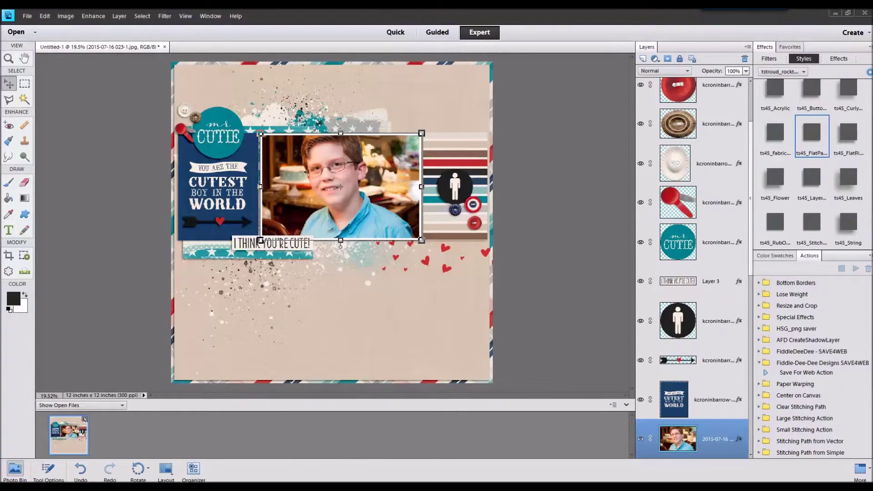
Open kcroninbarrow-hellohandsome-bowtie.png and try the bow tie below the photo's lower edge.
drag(404, 333, 401, 395)
double_click(66, 430)
drag(147, 439, 286, 260)
drag(357, 227, 408, 294)
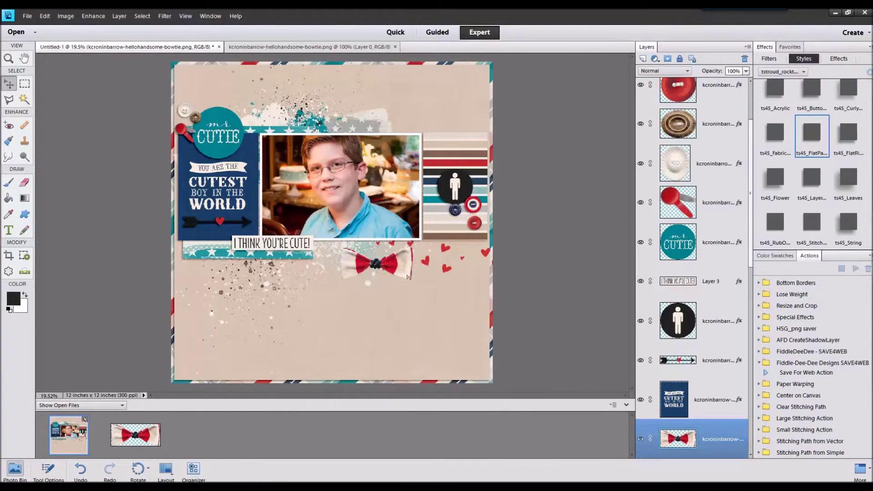
Try the bow tie as the front layer, shrunk and tilted over the photo's top edge, and delete its layer.
right_click(429, 299)
click(454, 354)
drag(407, 293, 258, 142)
drag(262, 173, 358, 123)
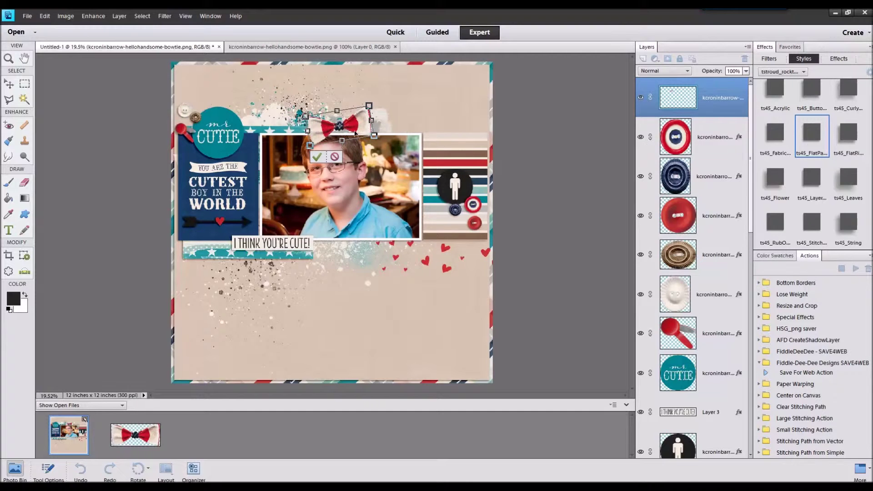
click(335, 156)
right_click(694, 97)
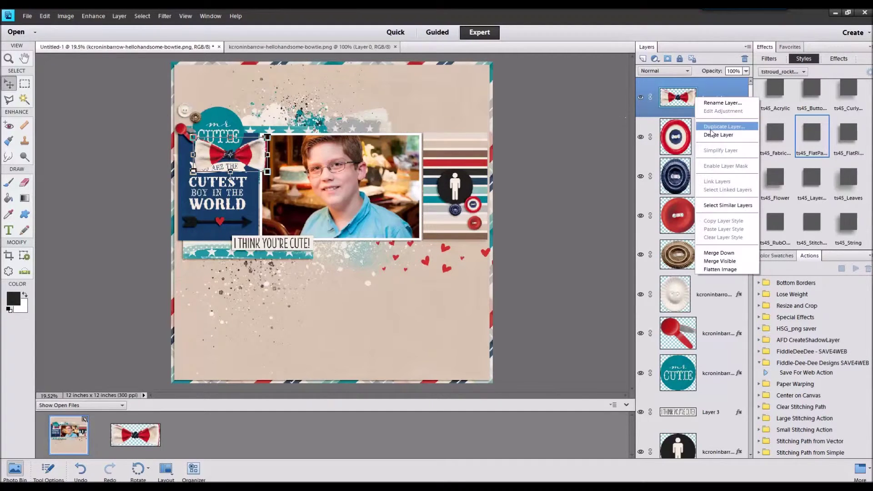
click(712, 134)
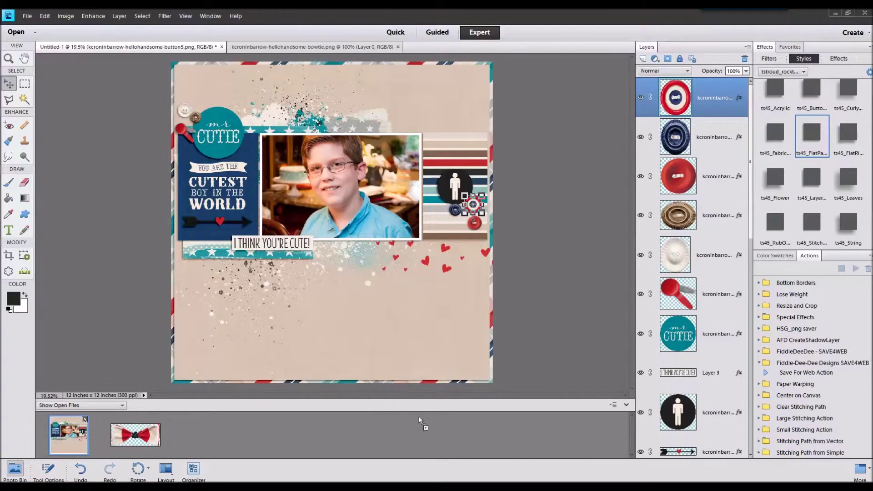
Add kcroninbarrow-hellohandsome-stars.png as the front layer over the photo's lower right area and apply the ts45_FlatPa… style.
click(79, 431)
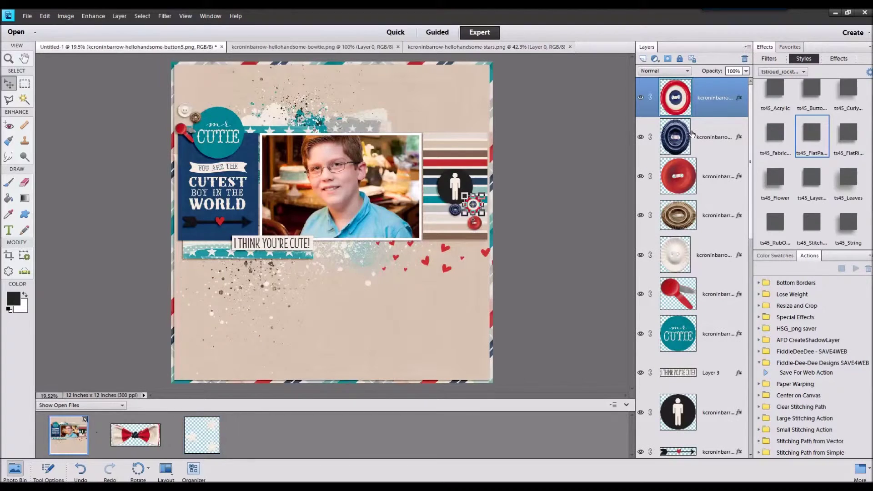
drag(189, 436, 383, 208)
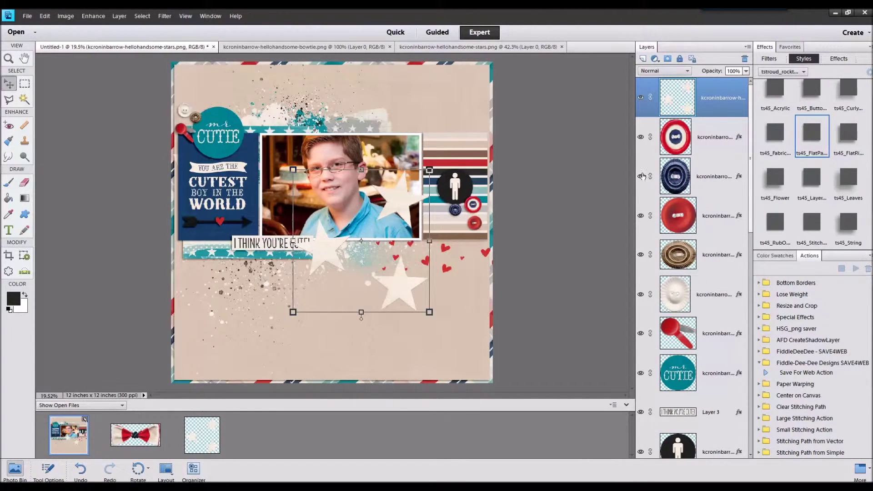
click(807, 147)
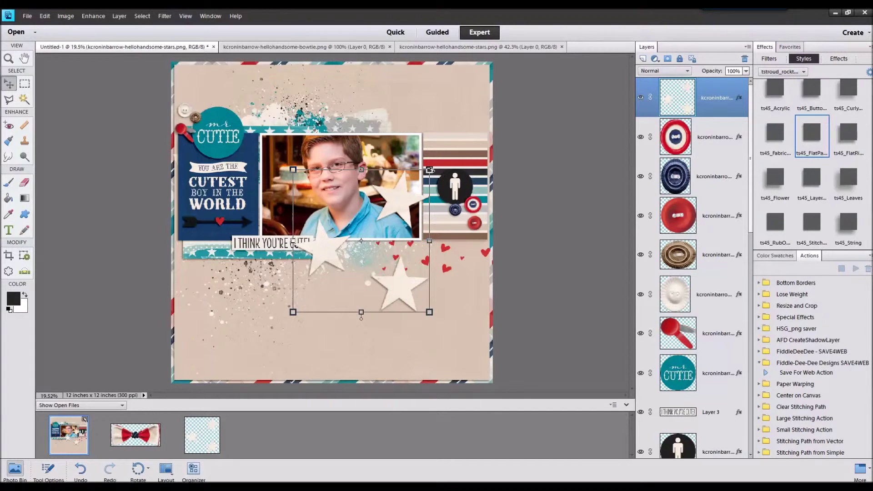
Shrink the star cluster and place it over the photo's upper left corner, beside the MR CUTIE badge.
drag(429, 169, 296, 93)
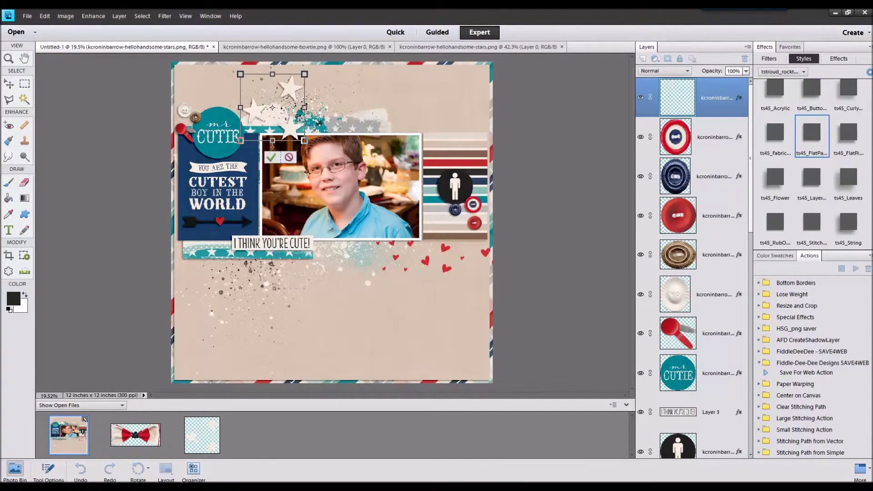
click(271, 157)
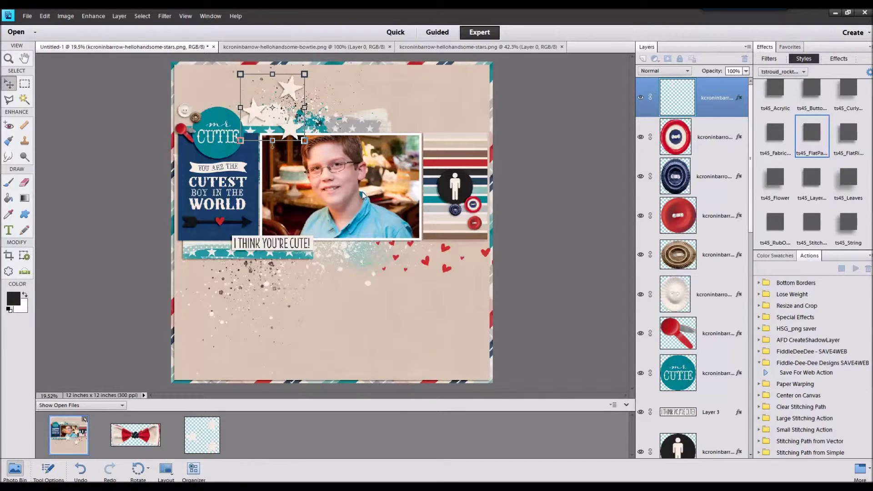
Move the heart scatter layer behind the teal star strip and reposition the hearts along the photo's upper left edge.
drag(368, 273, 242, 273)
scroll(703, 397, down, 4)
drag(708, 273, 708, 361)
drag(342, 263, 318, 129)
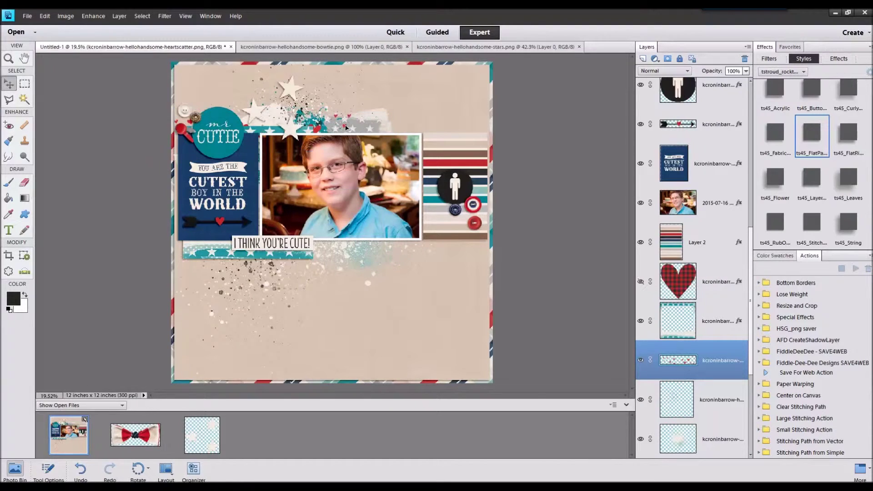
drag(348, 233, 354, 115)
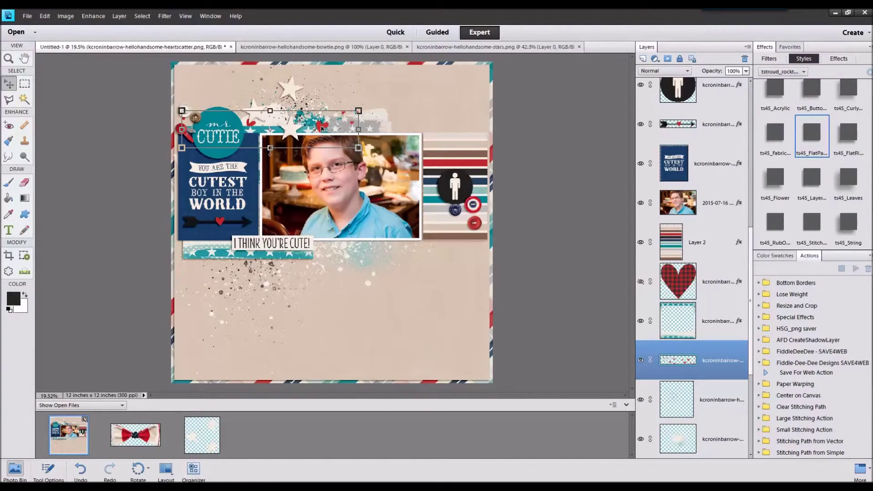
Duplicate the heart scatter below the card and photo, and flip the copy horizontally.
drag(287, 235, 307, 248)
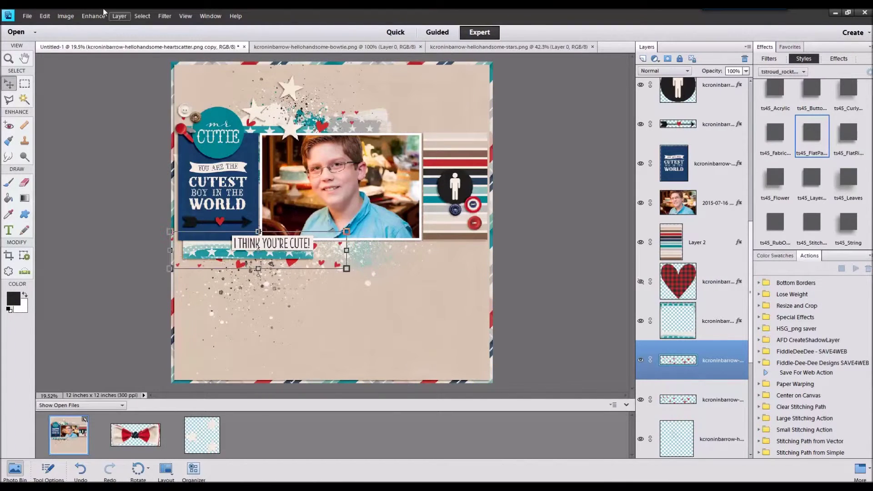
click(66, 16)
mouse_move(72, 26)
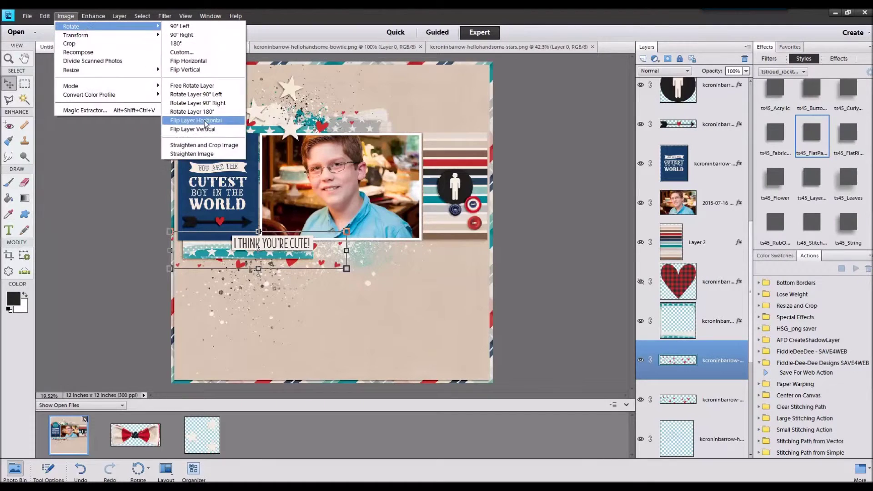
click(209, 119)
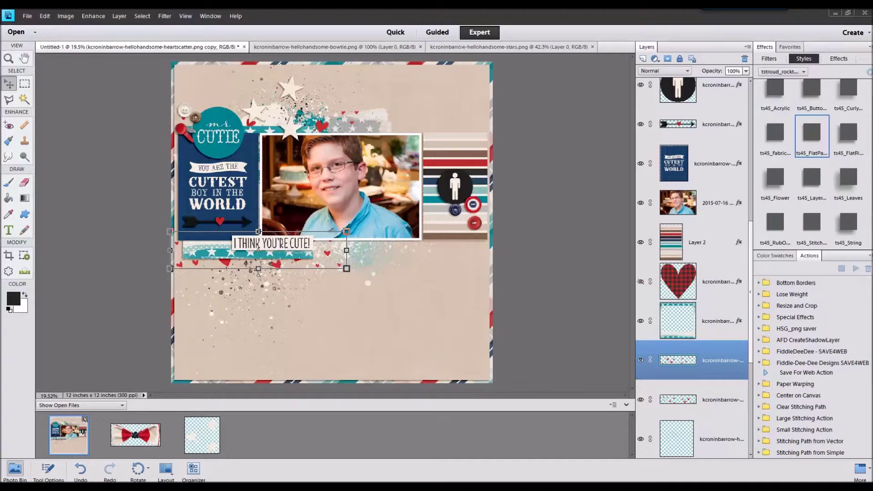
Open kcroninbarrow-hellohandsome-staple.png, add it over the round boy sign and apply the ts45_Stitch… style.
drag(518, 332, 533, 419)
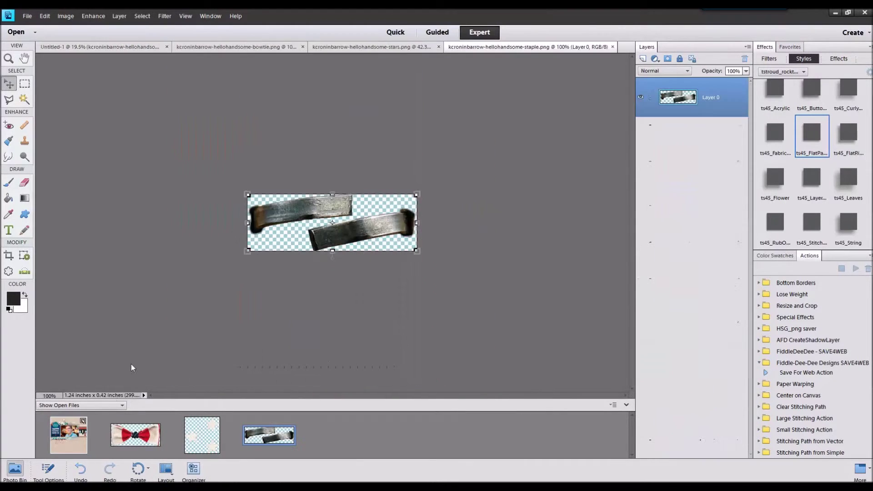
click(73, 439)
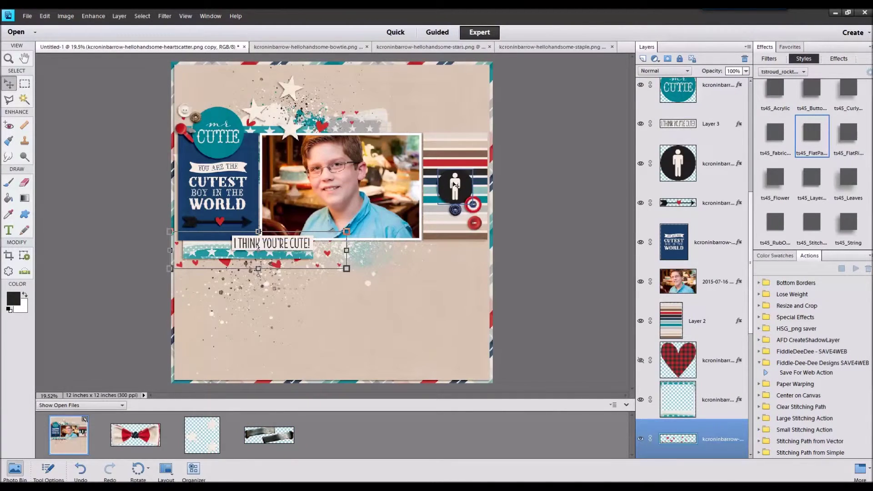
drag(273, 435, 476, 170)
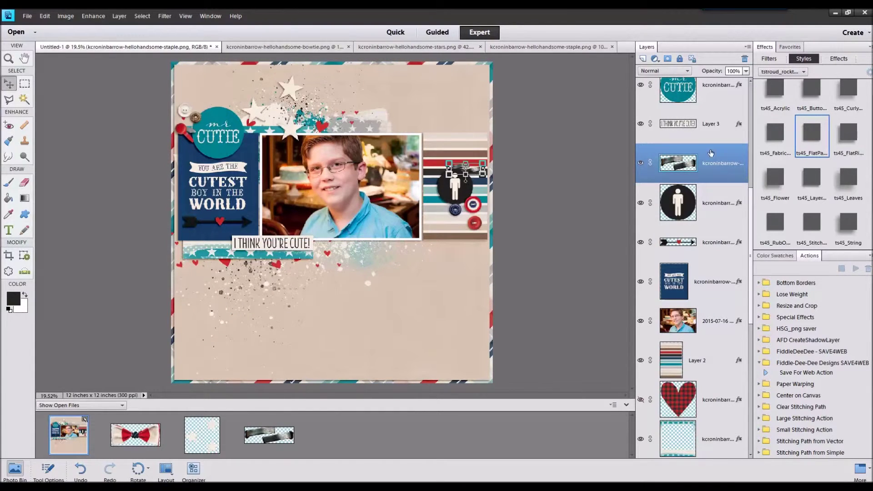
double_click(805, 215)
Shrink and rotate the staple so it sits across the boy sign's upper right edge.
scroll(496, 139, up, 6)
drag(471, 181, 448, 204)
click(452, 220)
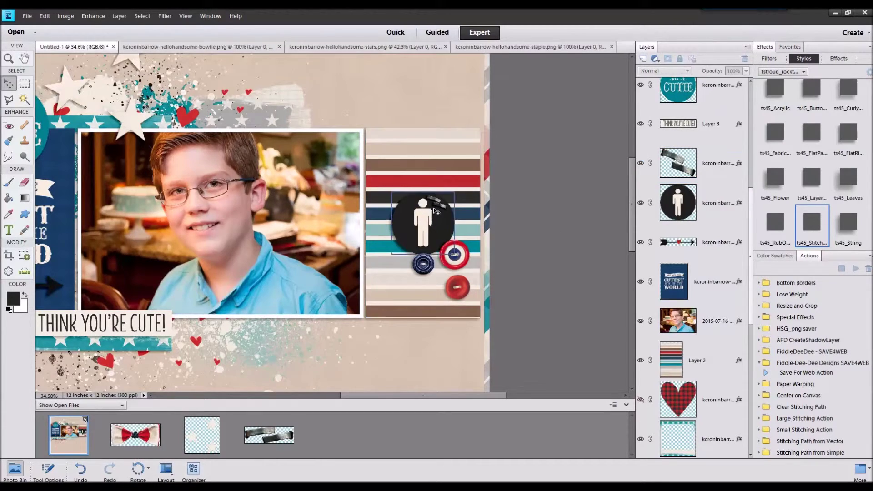
click(439, 208)
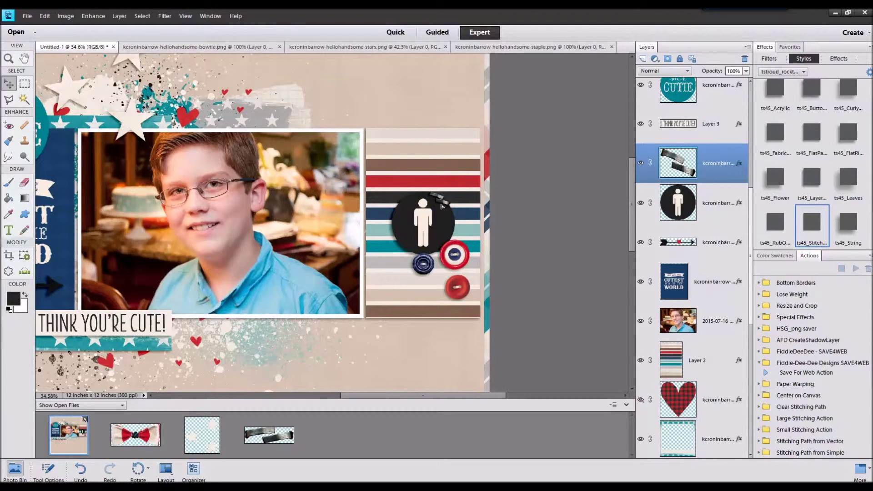
click(441, 206)
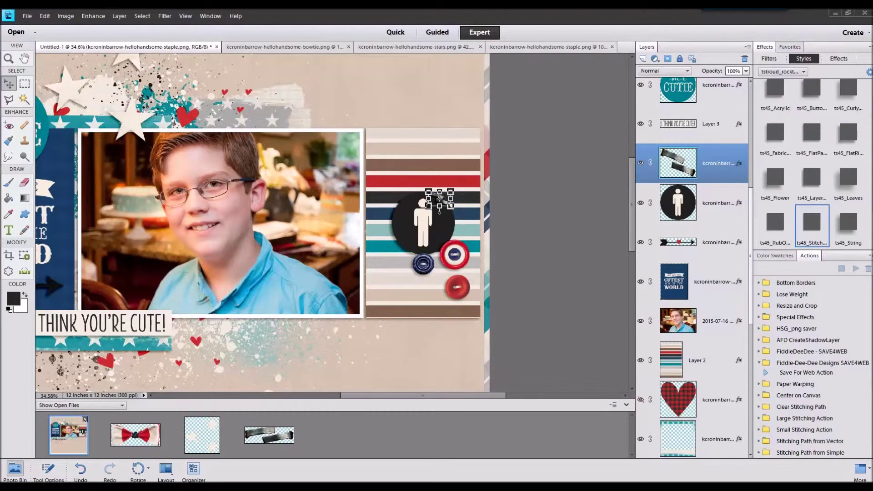
Open kcroninbarrow-hellohandsome-string.png, add it across the lower part of the photo and apply the ts45_String style.
drag(857, 221, 438, 438)
double_click(57, 430)
scroll(372, 228, down, 3)
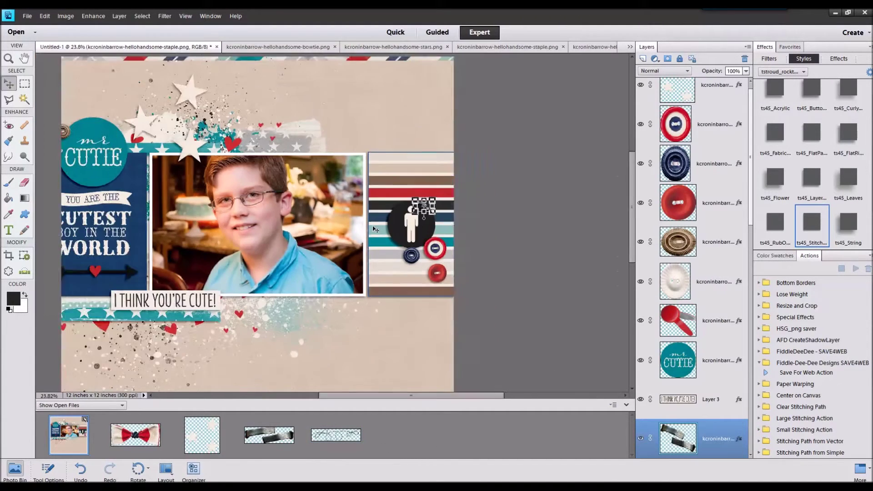
click(373, 230)
drag(339, 436, 346, 304)
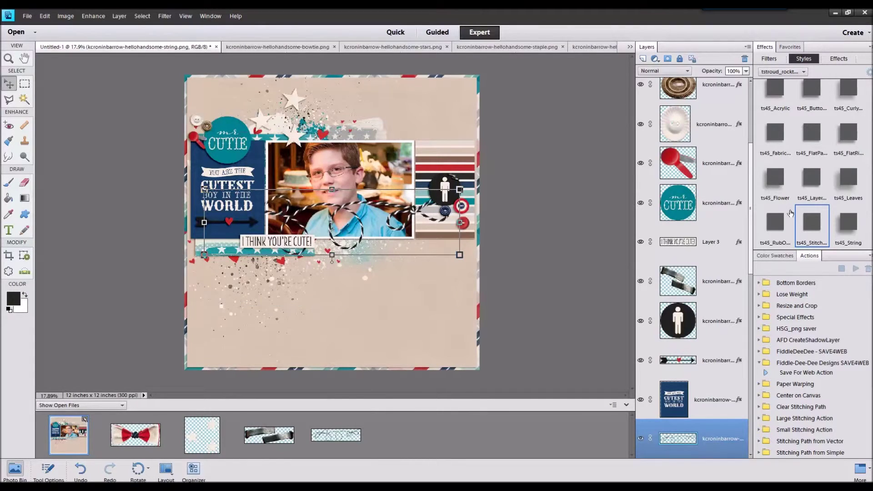
click(842, 226)
Shift the string down along the lower edge of the card and photo and move its layer behind the photo.
drag(336, 214, 309, 241)
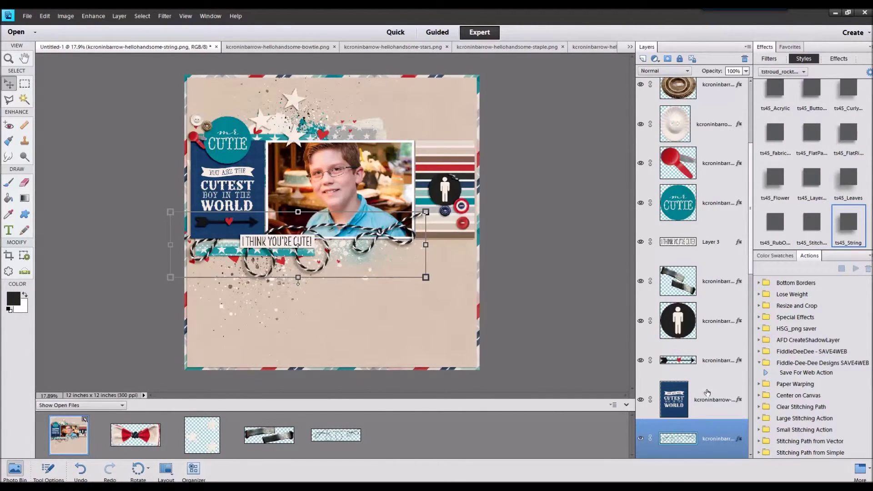
scroll(717, 329, down, 3)
drag(717, 329, 717, 379)
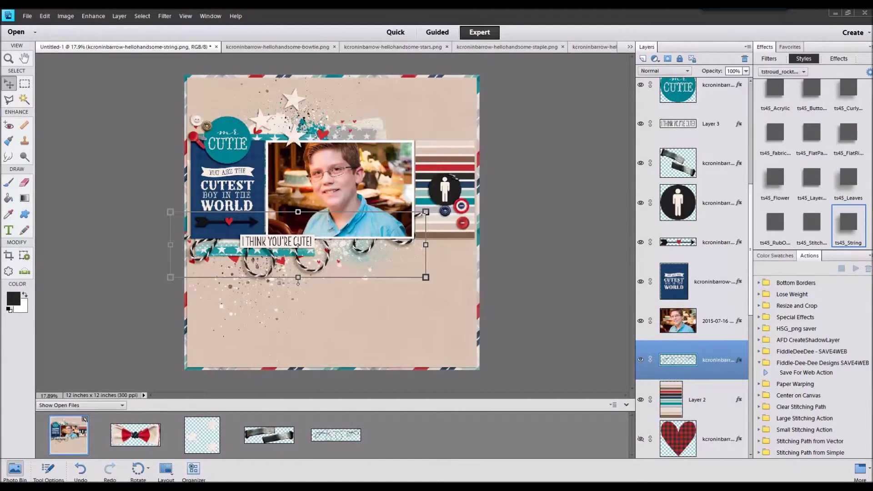
Open kcroninbarrow-hellohandsome-xoxo.png and add it to the page above the MR CUTIE badge.
drag(550, 434, 560, 433)
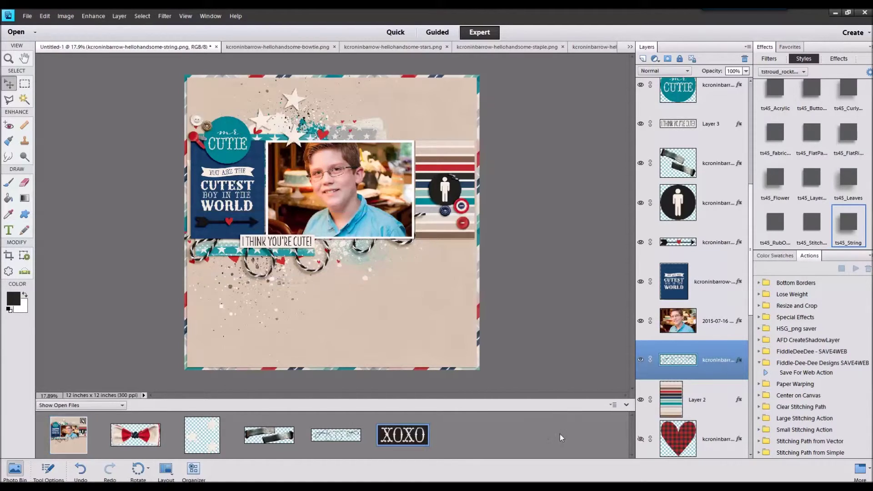
double_click(82, 424)
drag(391, 438, 247, 118)
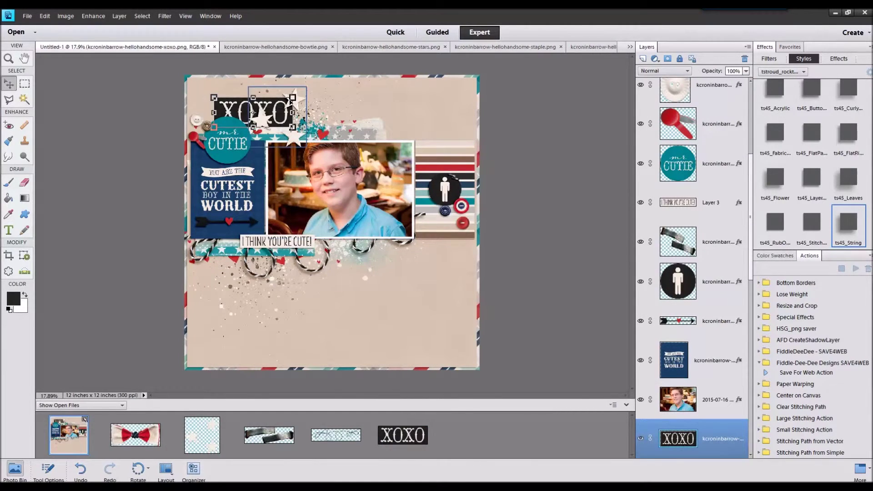
Shrink the XOXO label, place it just below the I THINK YOU'RE CUTE! label and apply the ts45_Layer… style.
drag(292, 97, 275, 255)
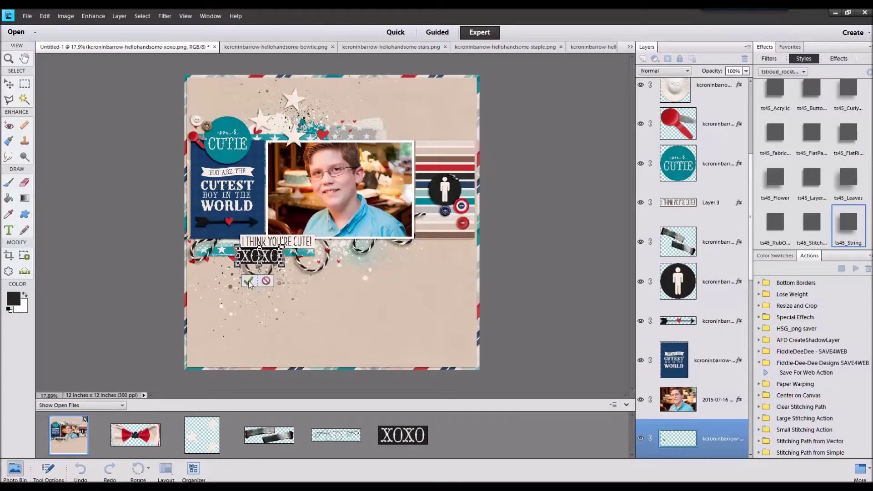
click(248, 280)
click(811, 171)
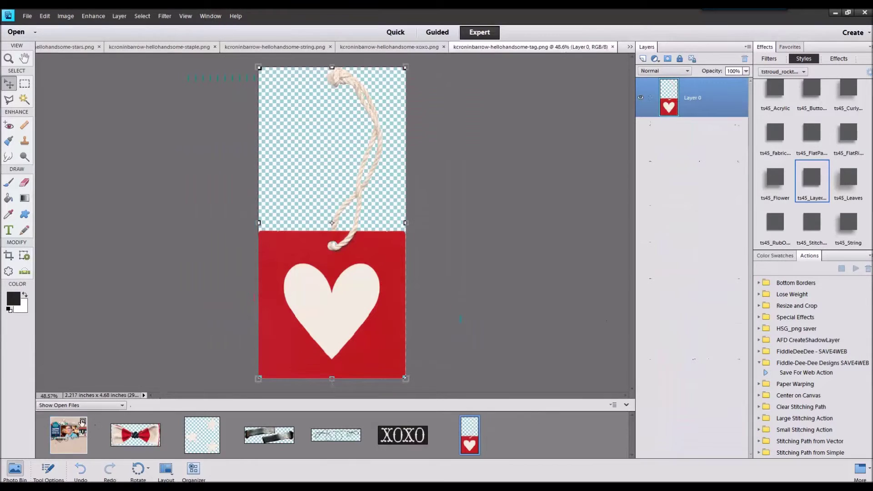
Add the red heart tag kcroninbarrow-hellohandsome-tag.png below the photo and apply the ts45_String style.
double_click(82, 422)
drag(476, 439, 320, 282)
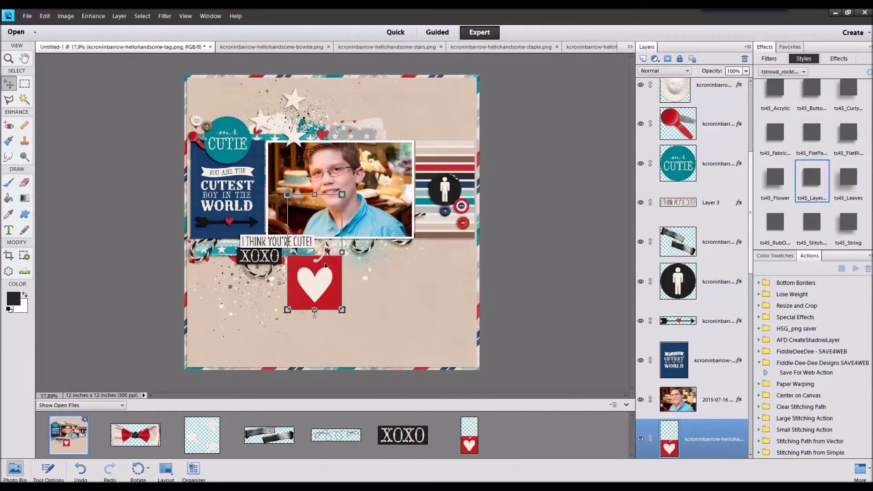
click(849, 226)
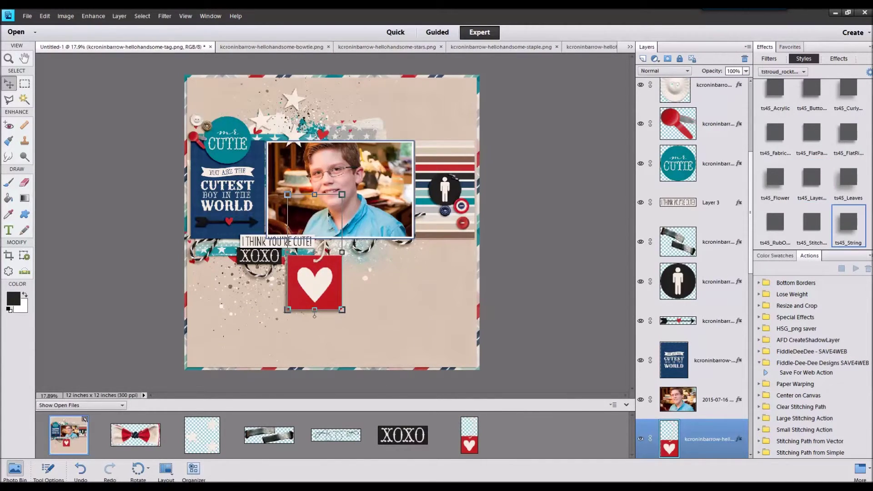
Shrink the heart tag and place it hanging just below the XOXO label.
drag(342, 194, 318, 245)
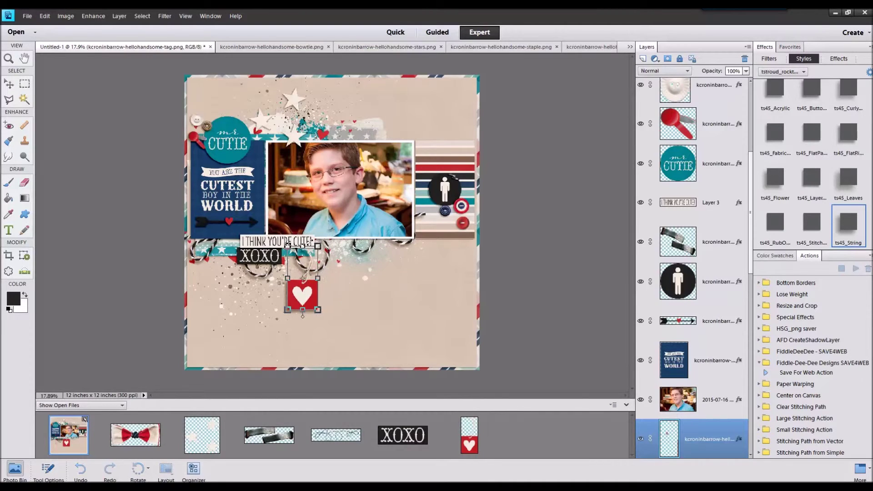
drag(303, 301, 284, 289)
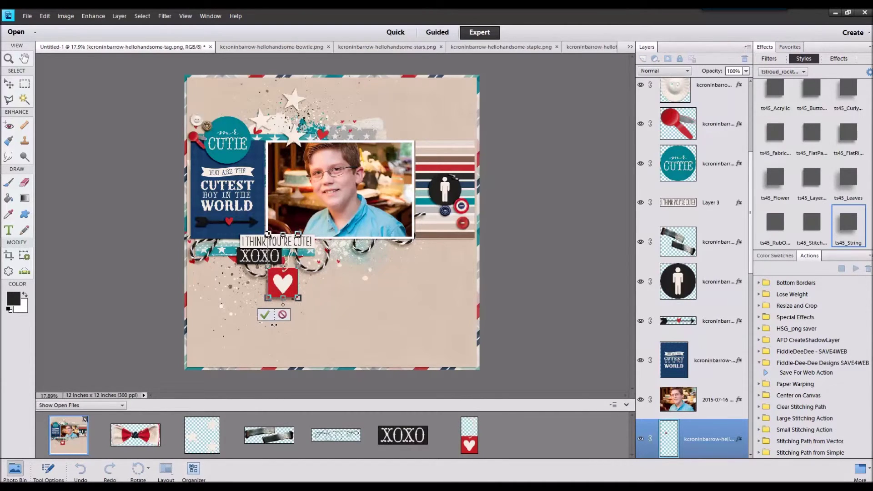
click(265, 314)
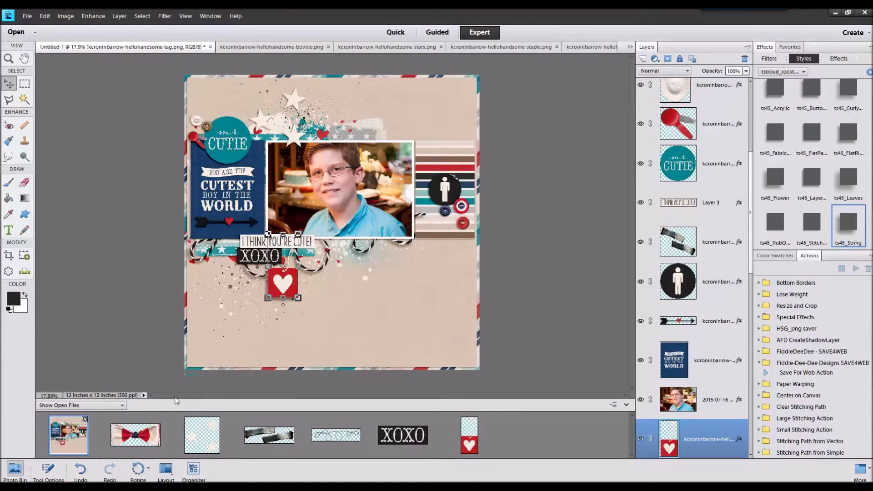
Close the bow tie, stars, staple, string, XOXO and tag source files, keeping the page open.
click(147, 426)
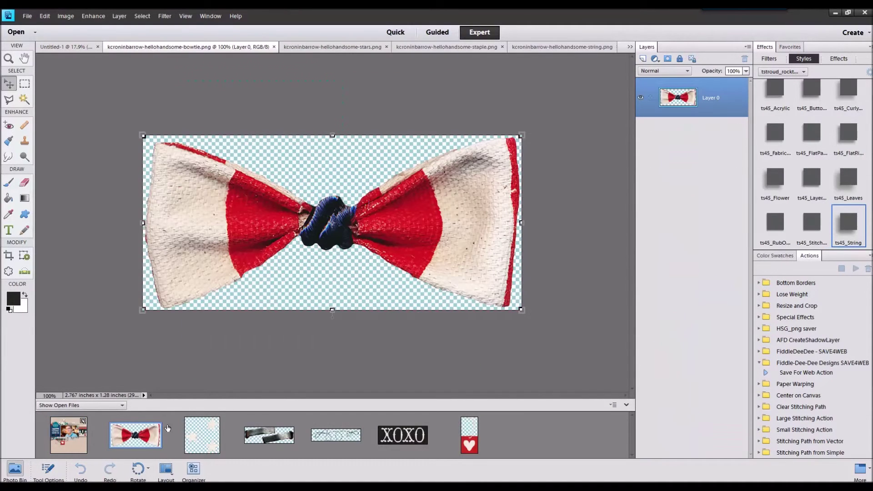
right_click(461, 447)
click(470, 318)
click(567, 223)
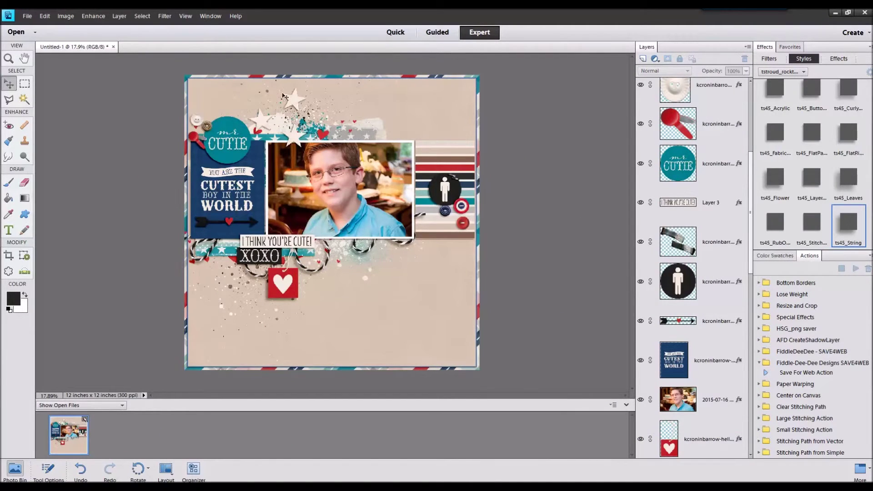
Open kcroninbarrow-hellohandsome-ribbon1.png and close it again.
click(449, 202)
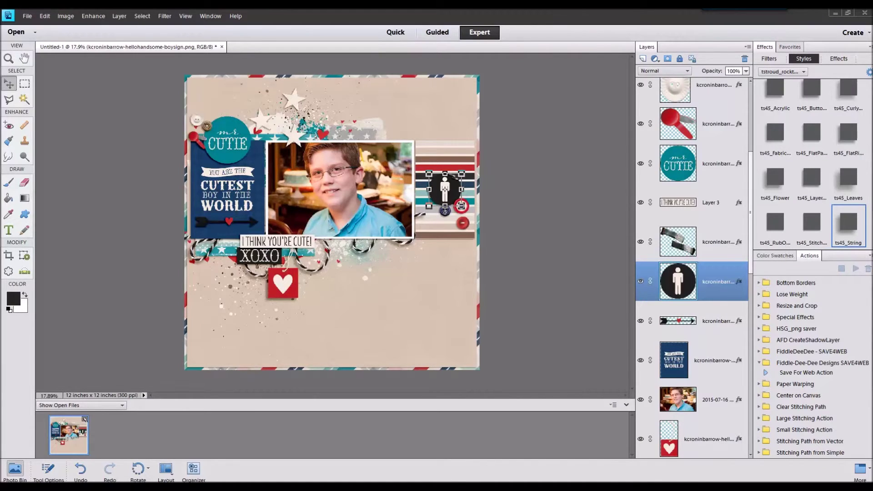
drag(430, 316, 405, 421)
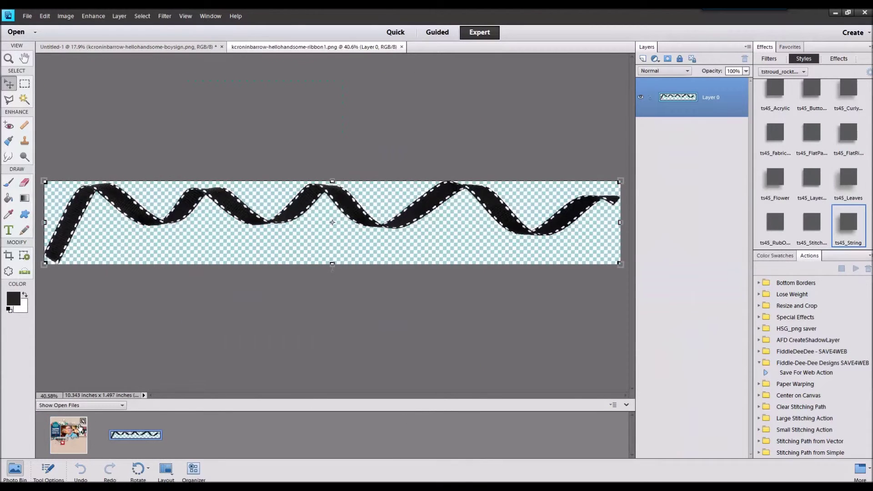
click(80, 427)
right_click(140, 438)
click(158, 319)
click(435, 109)
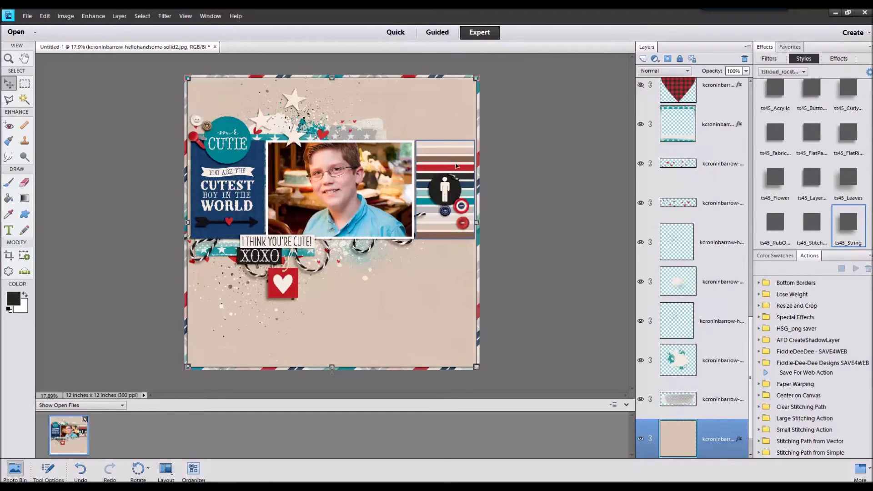
click(422, 217)
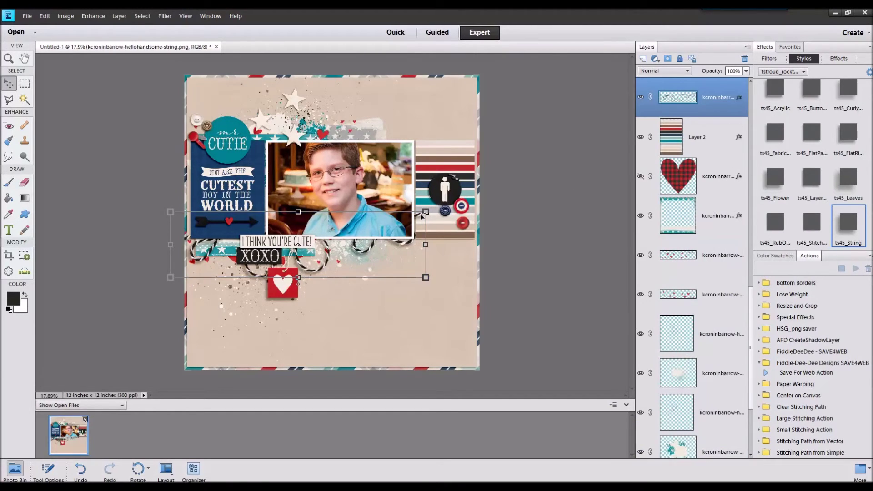
click(532, 169)
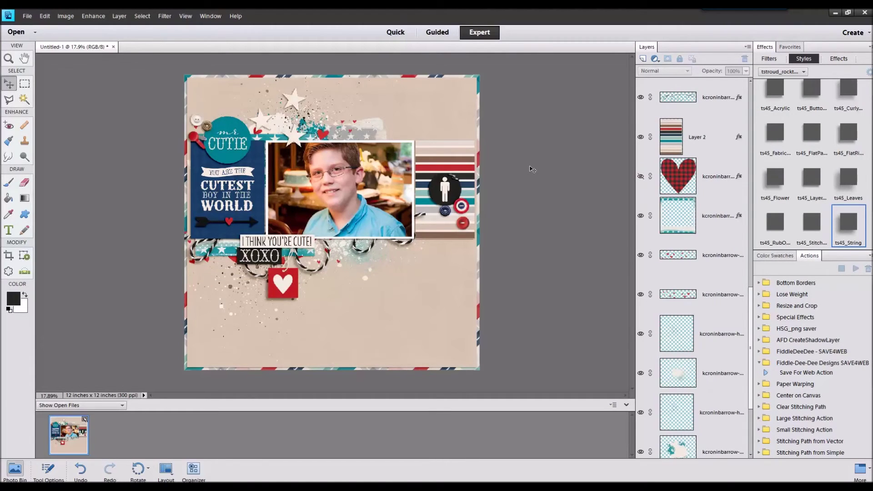